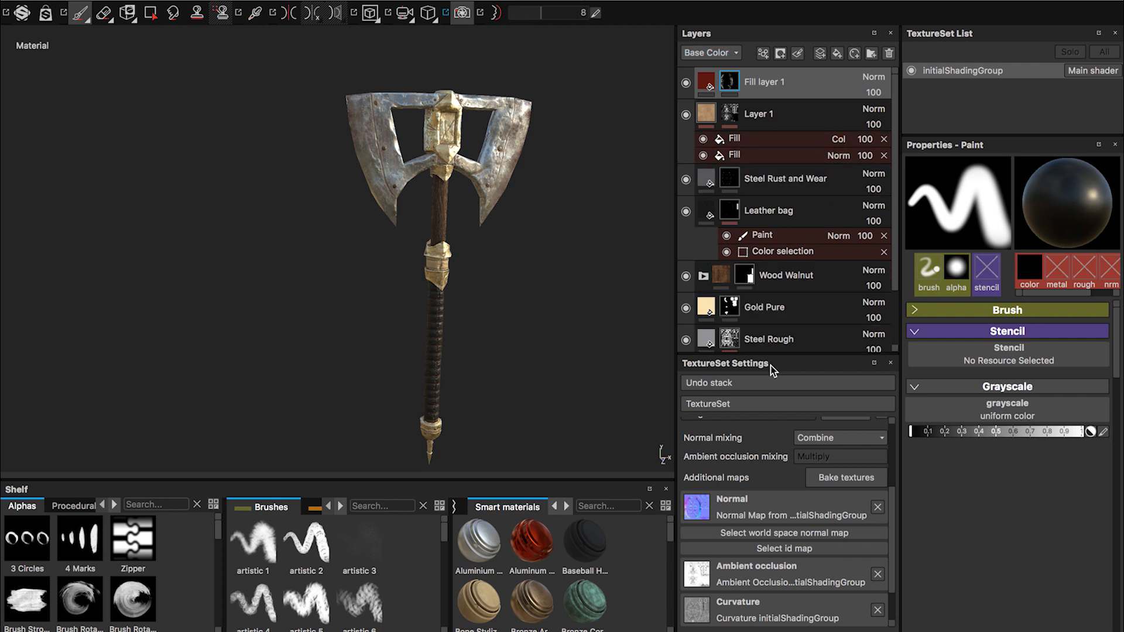
Step: Review the additional baked maps and the channel list in the TextureSet Settings
scroll(752, 499, "down", 2)
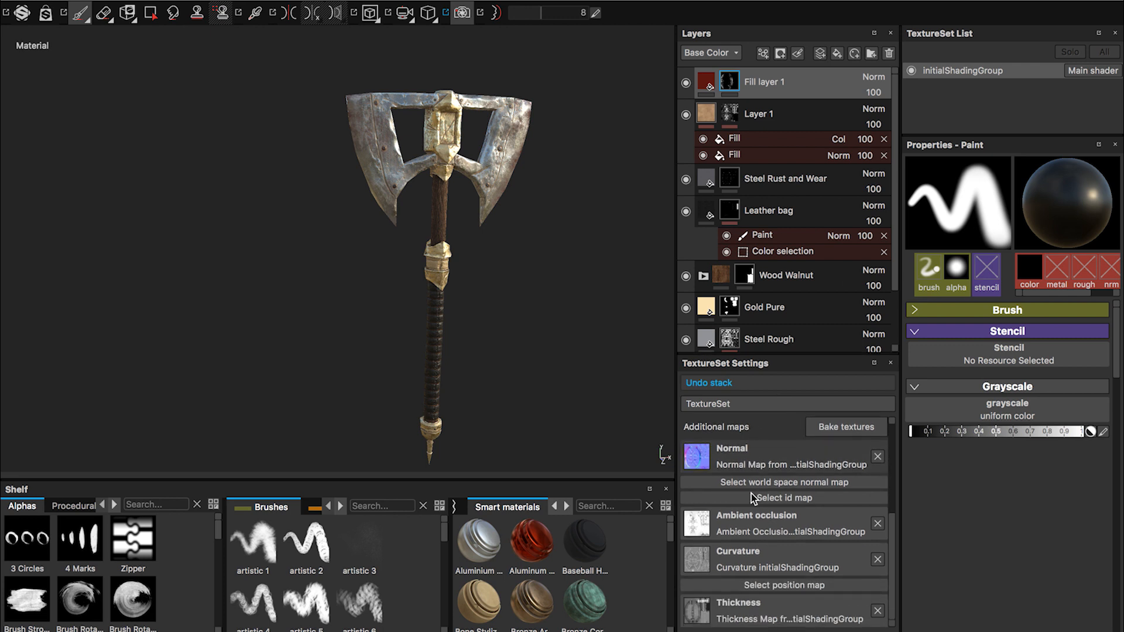
scroll(752, 498, "up", 2)
scroll(729, 524, "down", 2)
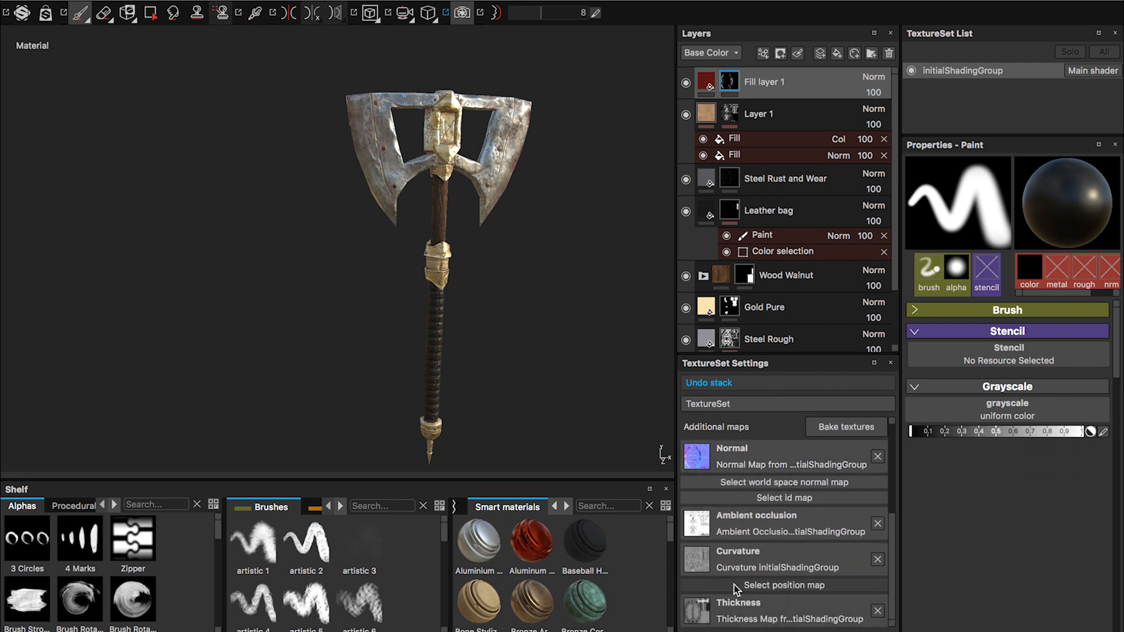
scroll(756, 537, "up", 2)
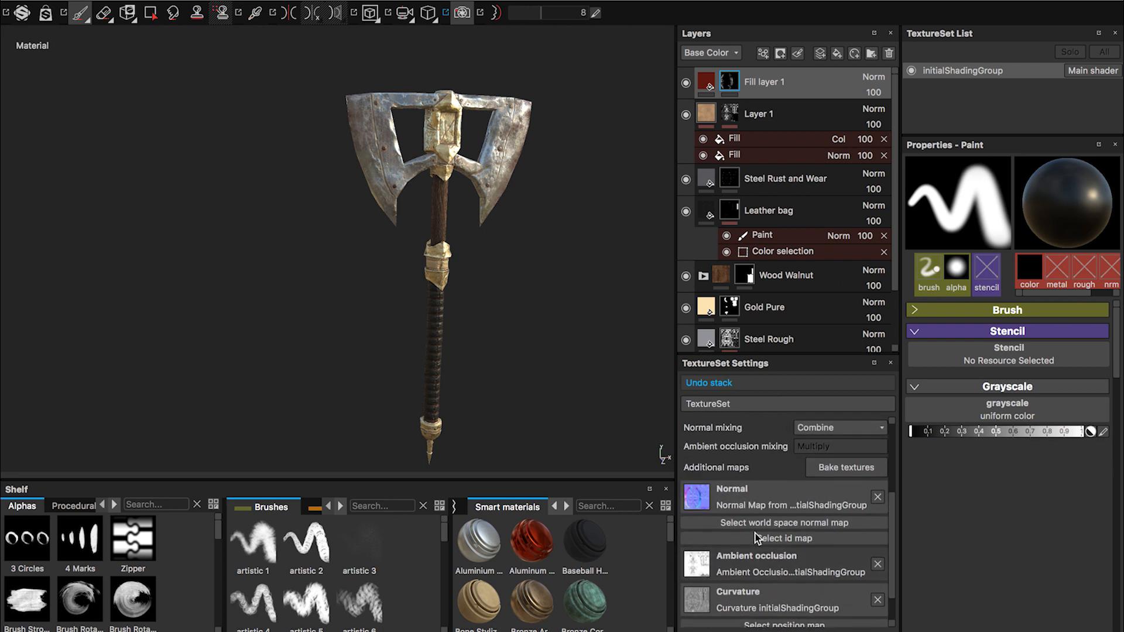
scroll(755, 534, "up", 5)
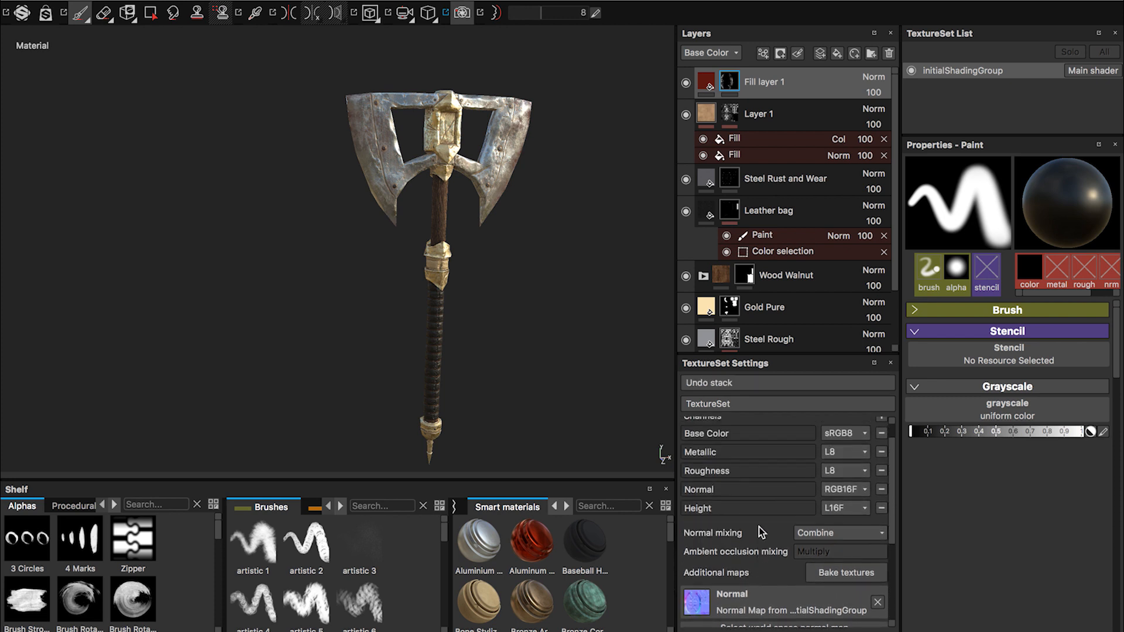
scroll(758, 527, "up", 1)
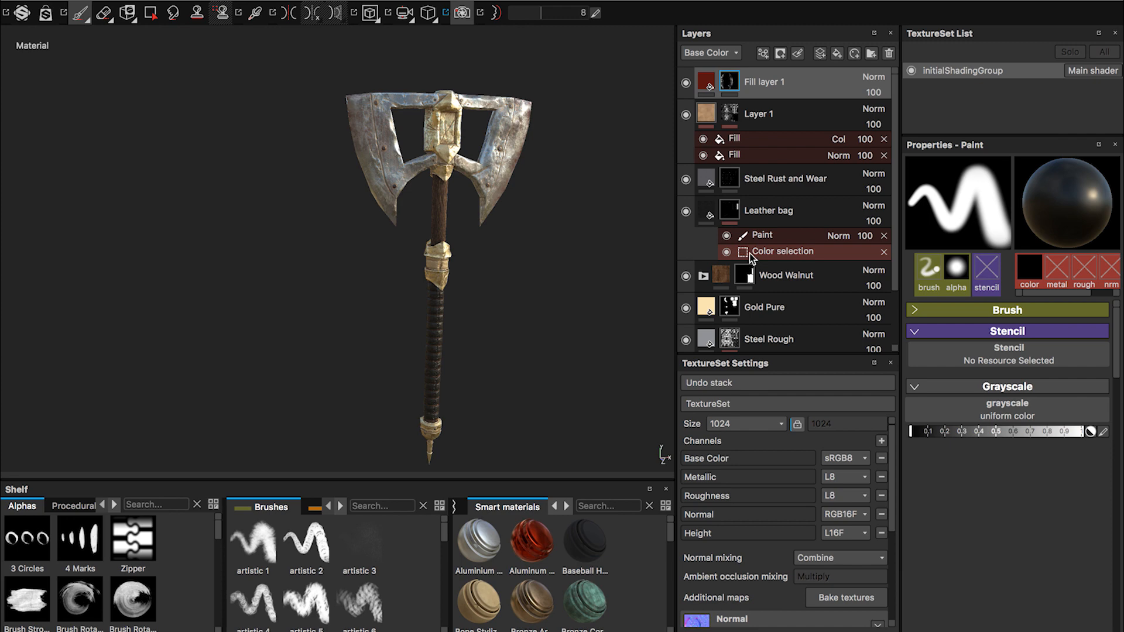
Step: Open the texture export dialog for the axe project
left_click(205, 0)
mouse_move(176, 0)
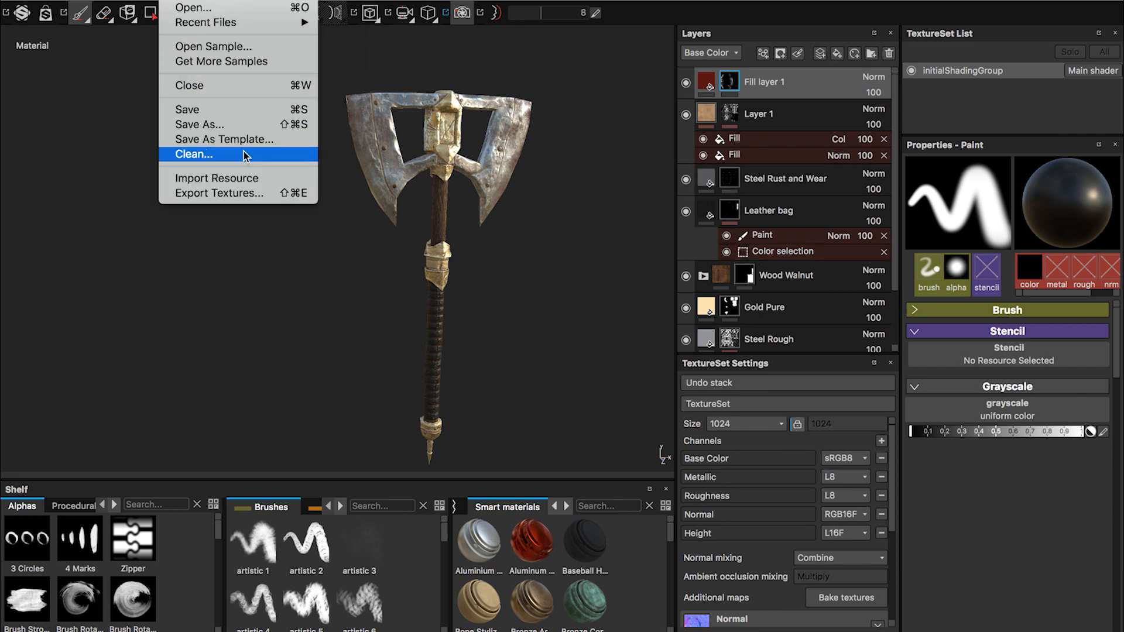
left_click(271, 193)
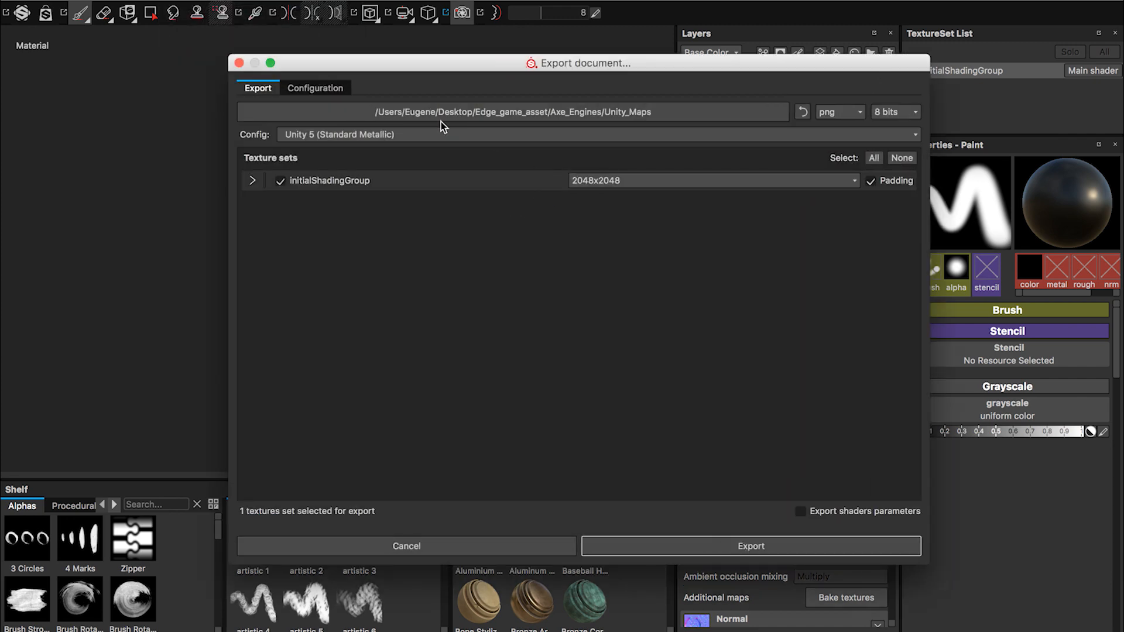
Step: Switch the export config to Document channels + Normal + AO
left_click(400, 135)
scroll(401, 193, "up", 5)
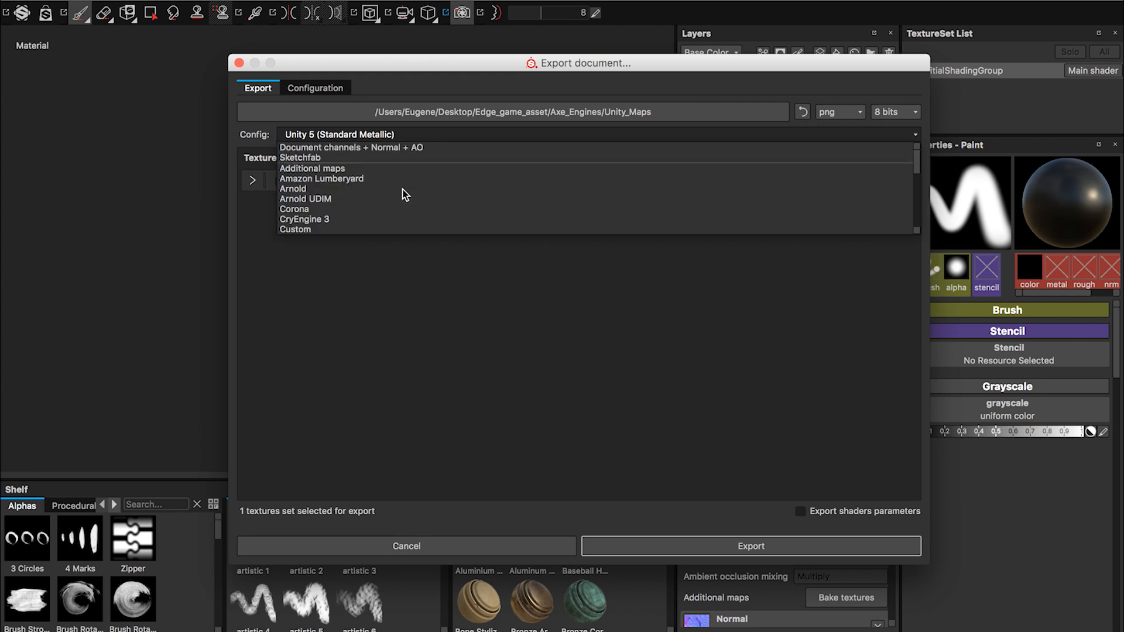
left_click(348, 148)
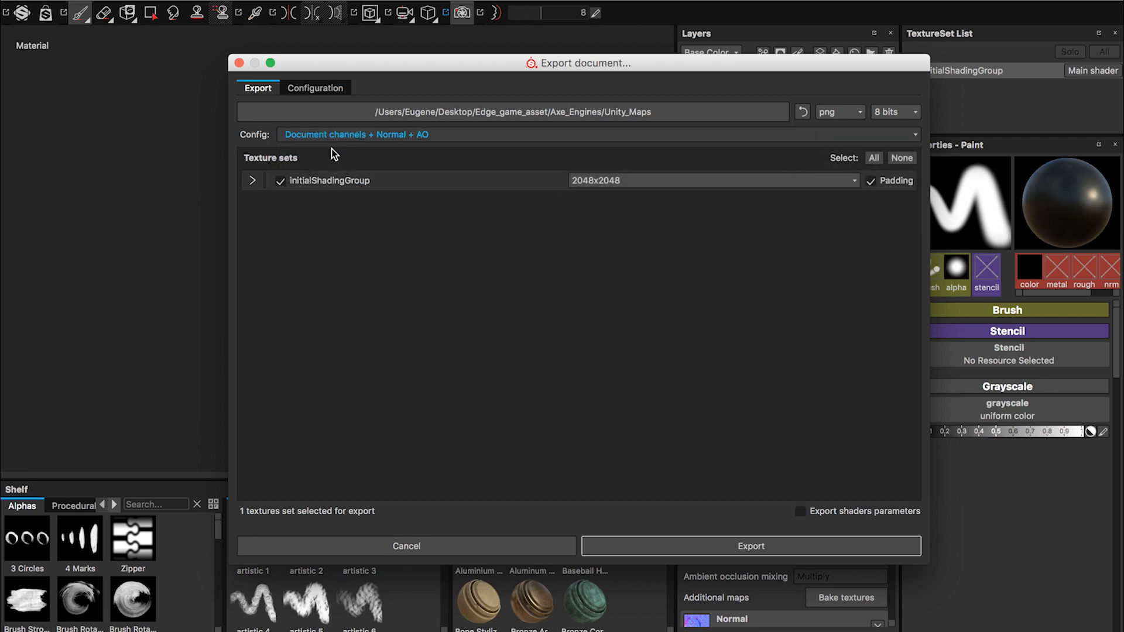
Step: Set the export config to Unity 5 (Standard Metallic)
left_click(440, 142)
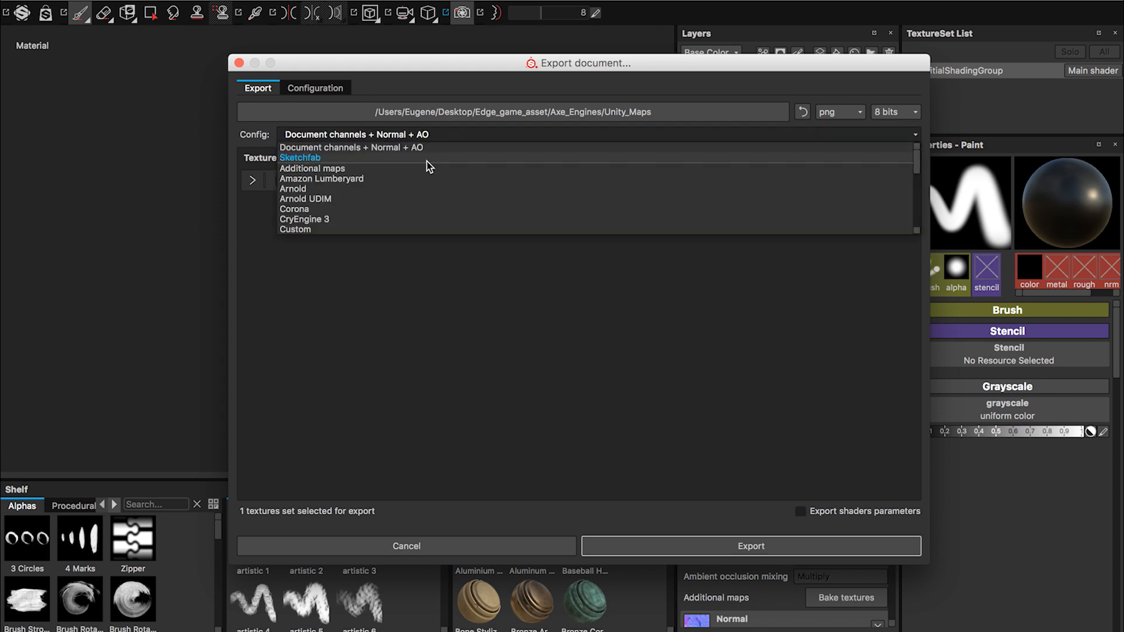
scroll(428, 164, "down", 2)
scroll(428, 167, "down", 5)
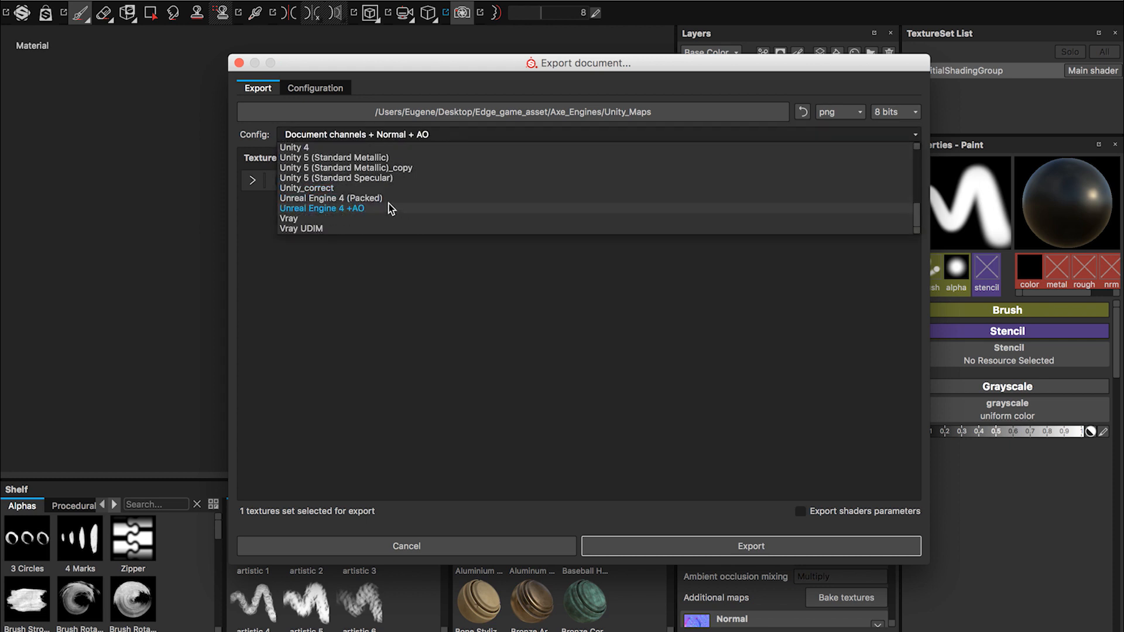
scroll(388, 205, "up", 1)
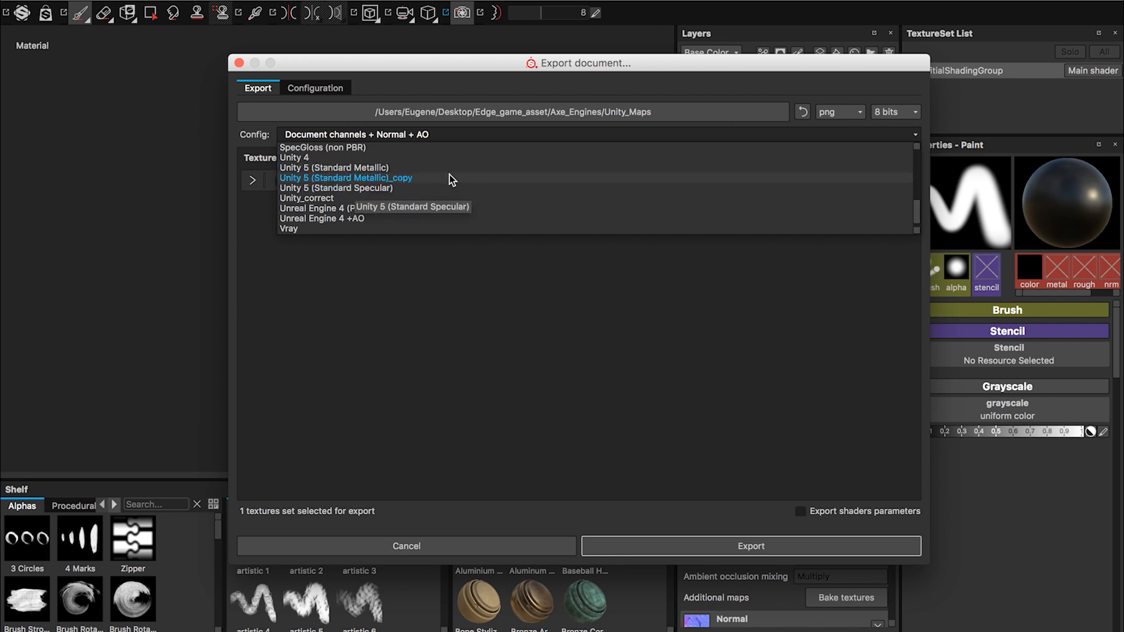
left_click(362, 168)
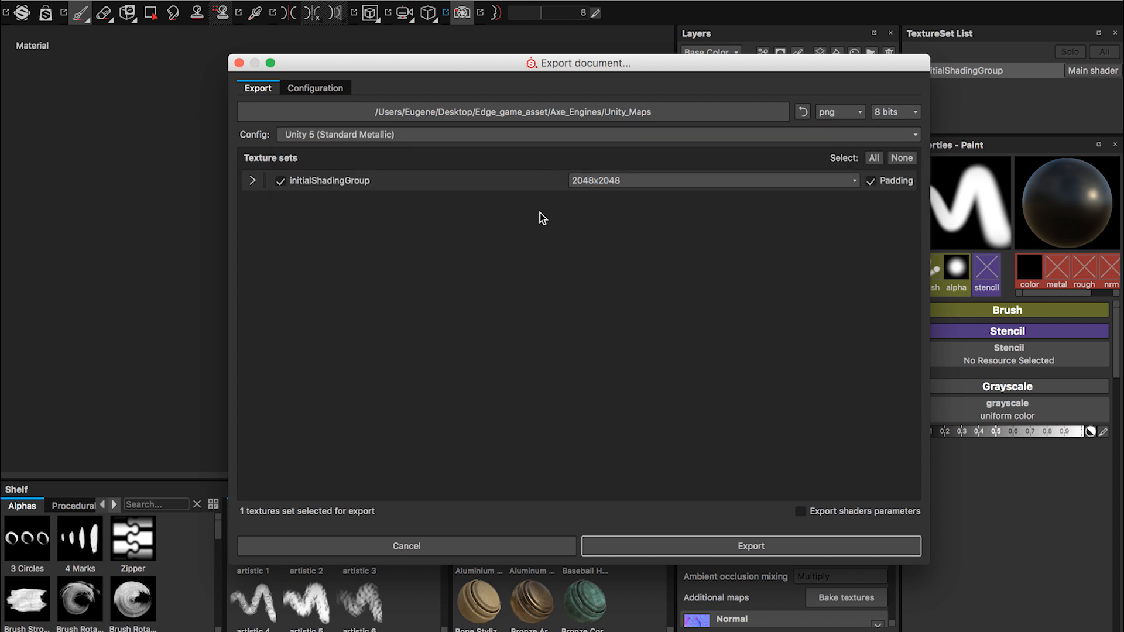
Step: Set the initialShadingGroup export size to 2048x2048 with Padding enabled
left_click(651, 184)
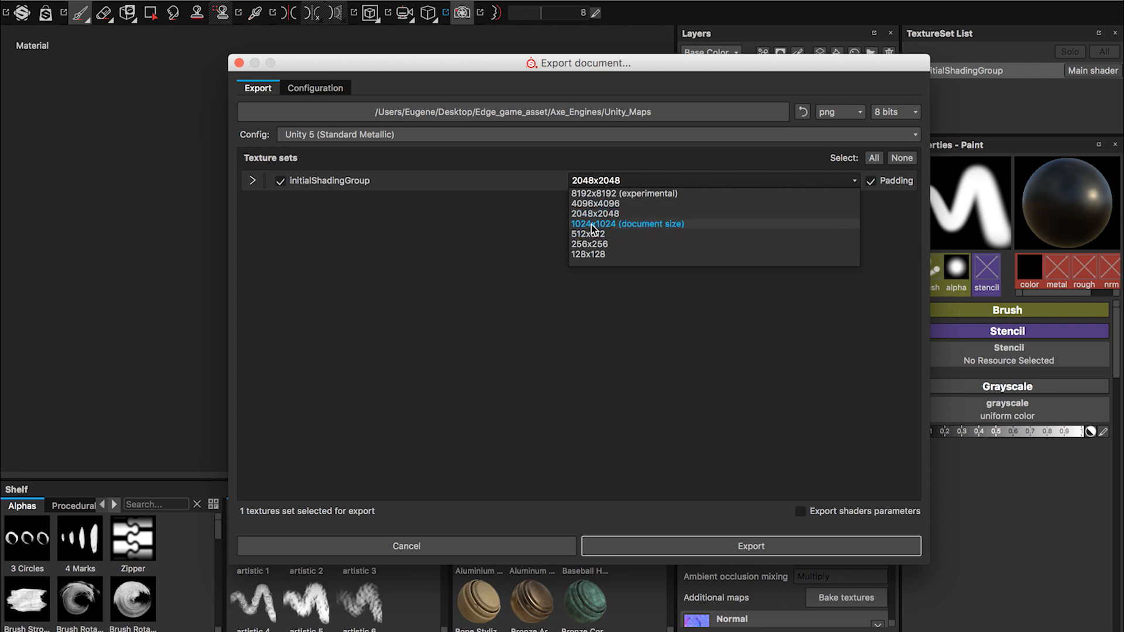
left_click(623, 214)
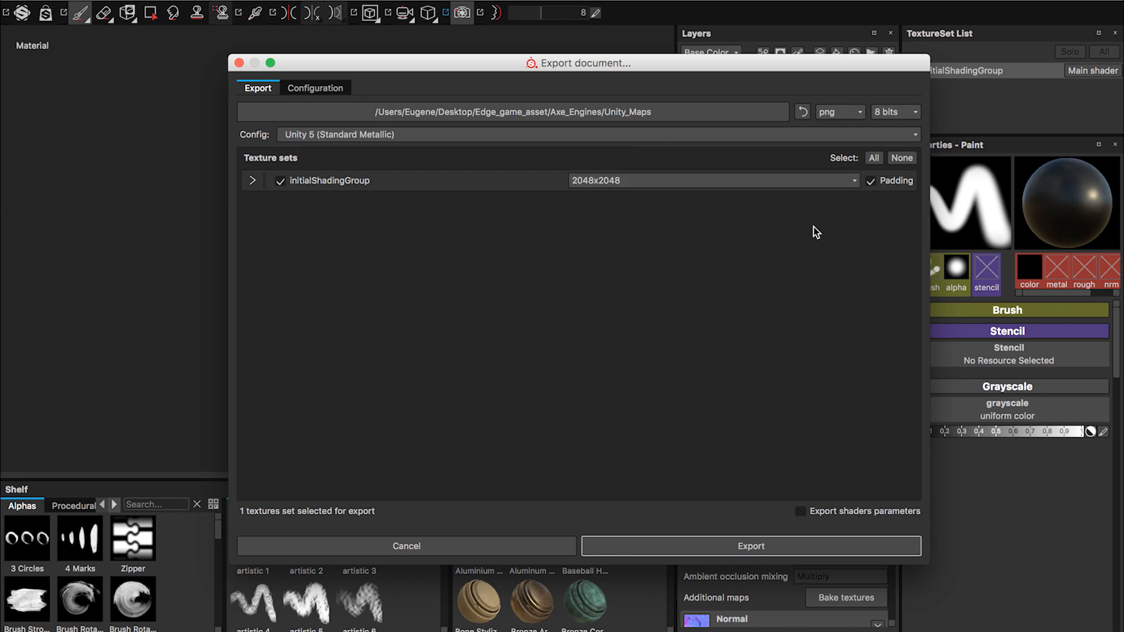
left_click(872, 182)
left_click(871, 181)
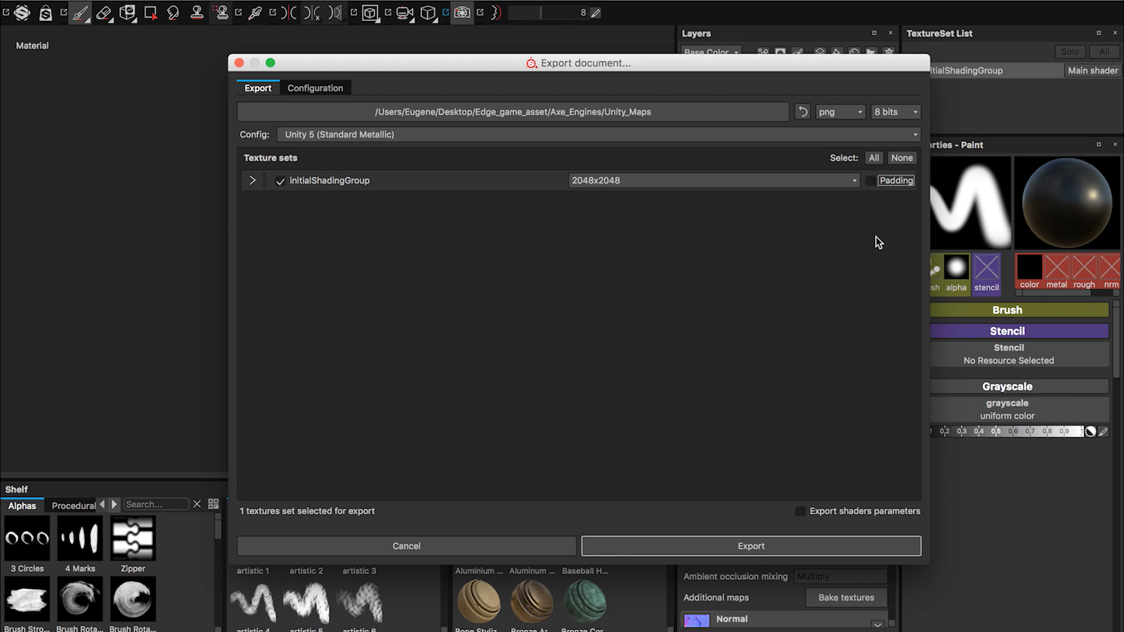
left_click(871, 181)
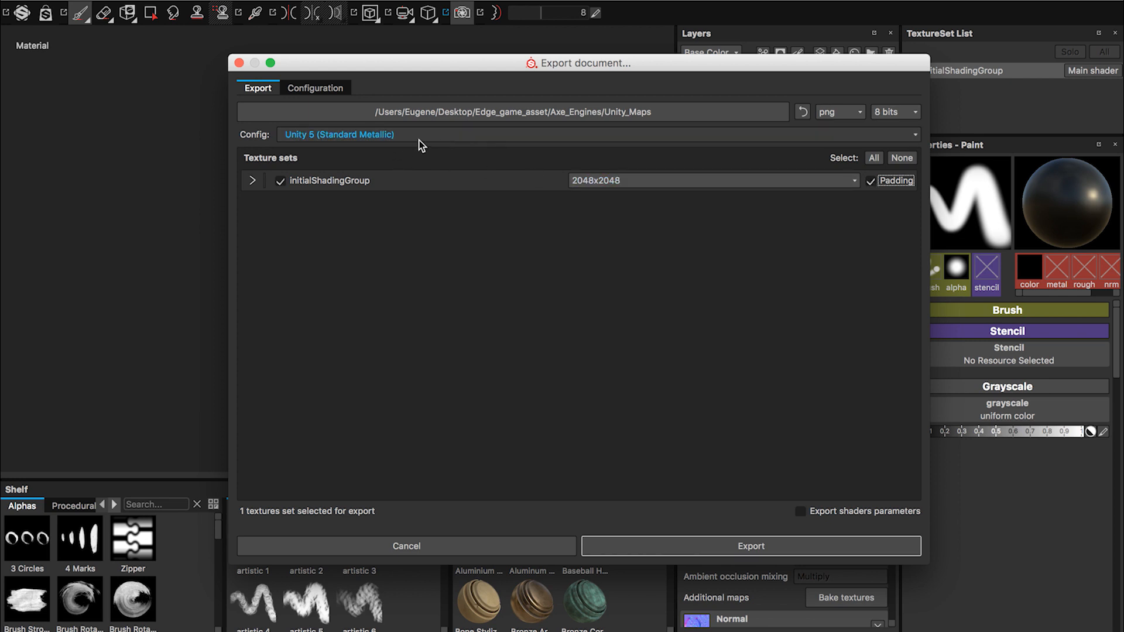
Step: Show the export preset configuration, widen the dialog, and select the Unity 5 (Standard Metallic) preset
left_click(332, 90)
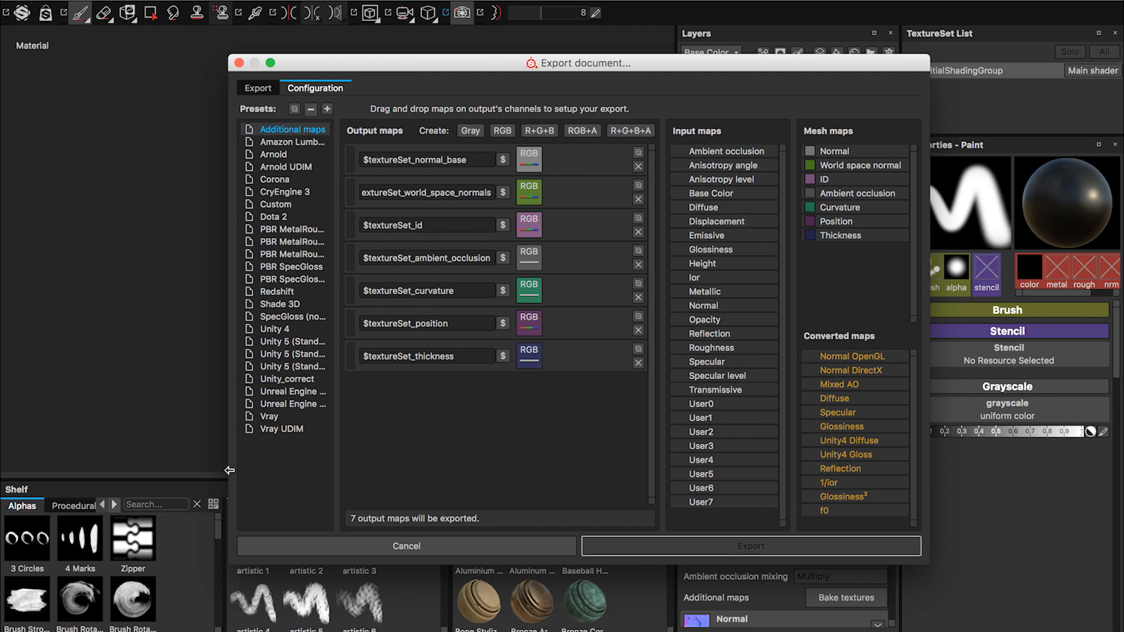
left_click_drag(230, 472, 128, 473)
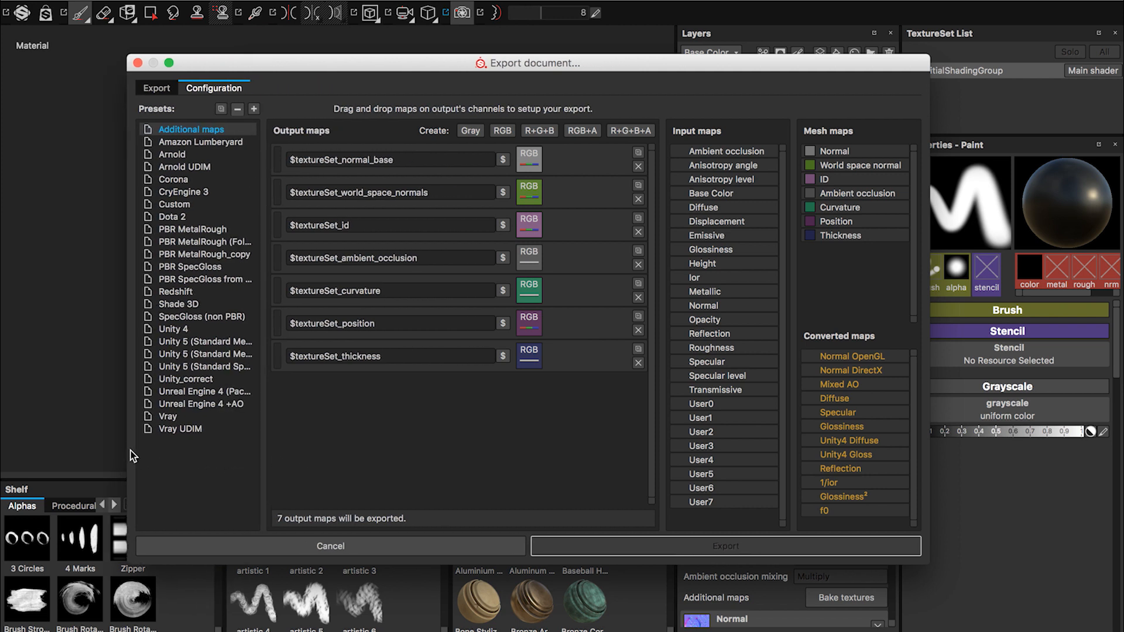
left_click_drag(128, 450, 28, 449)
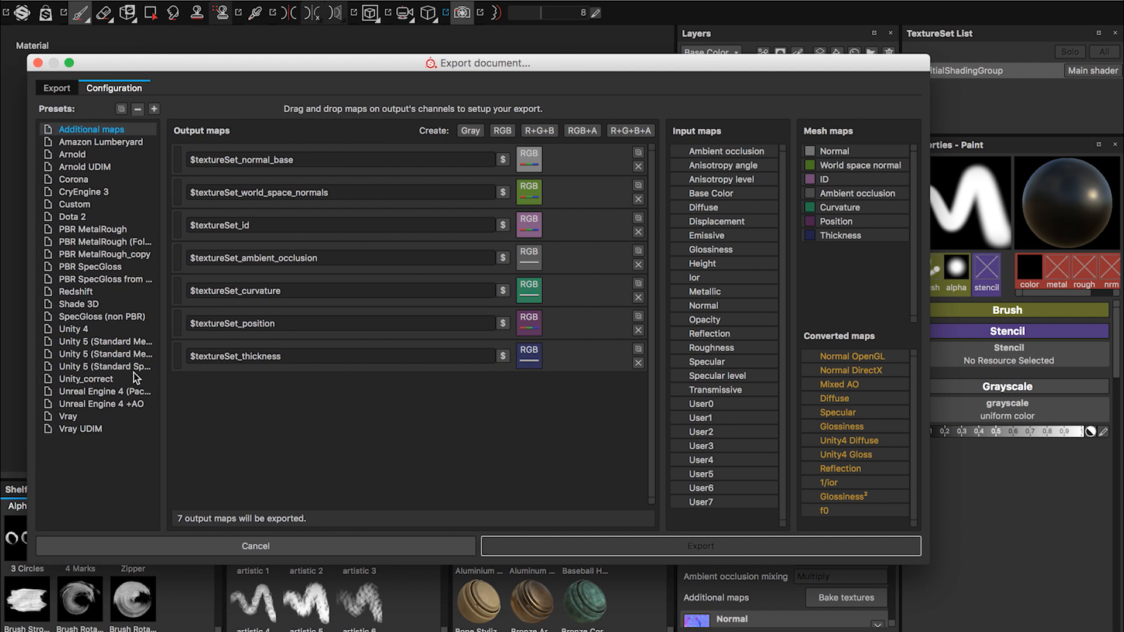
left_click(111, 341)
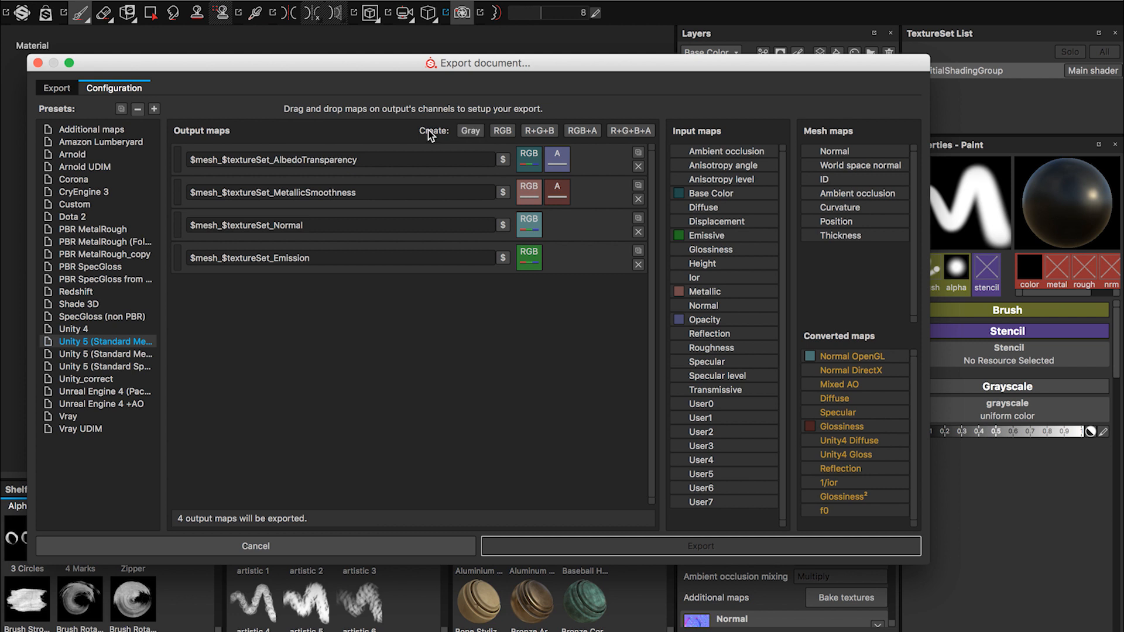
Step: Add a grayscale output map named AO to the preset and assign the Ambient occlusion input map to its Gray Channel
left_click(470, 133)
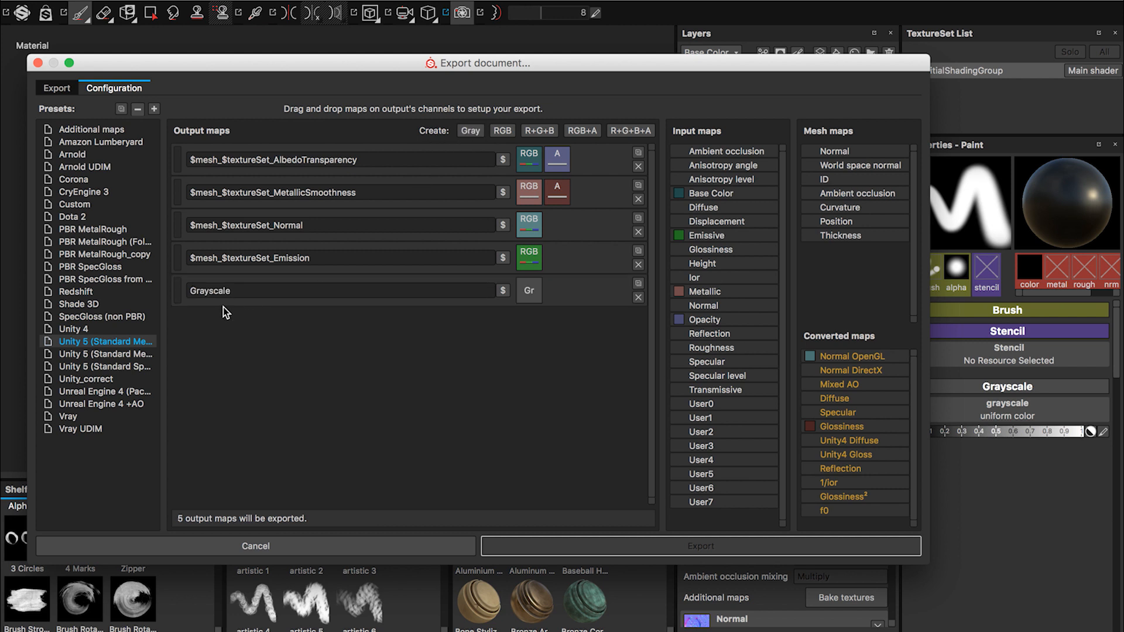
double_click(193, 290)
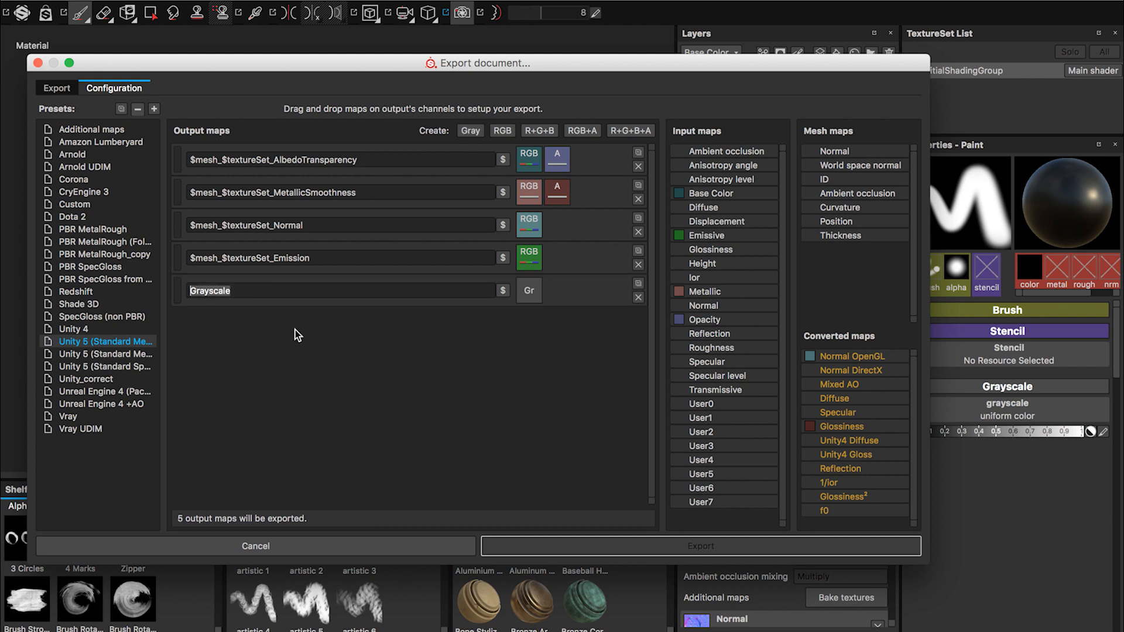
key("BackSpace")
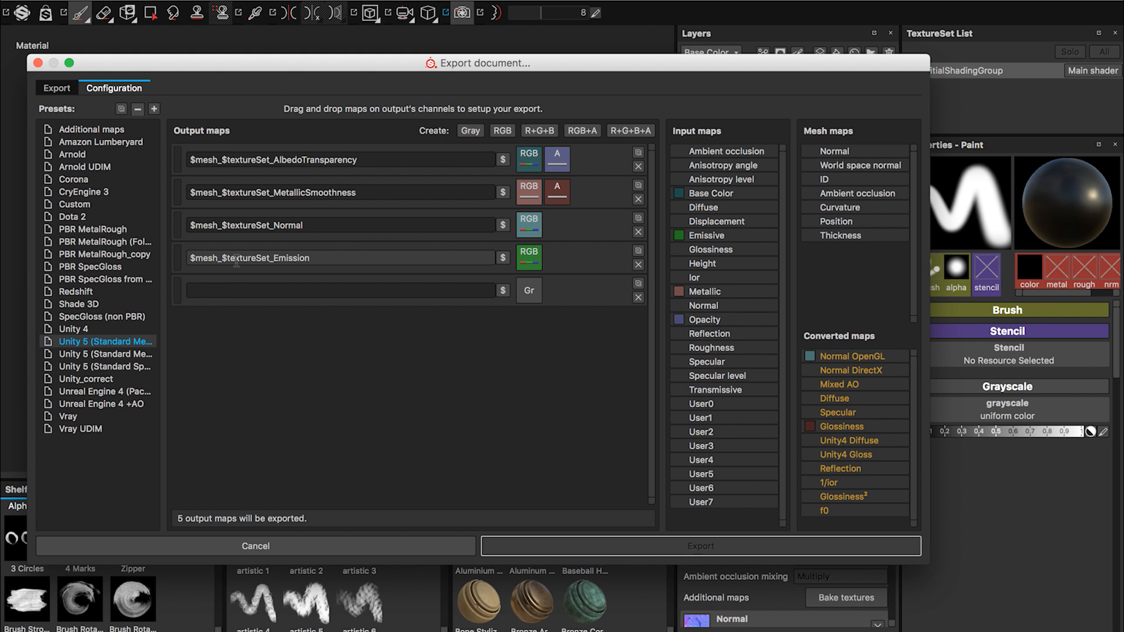
type("AO")
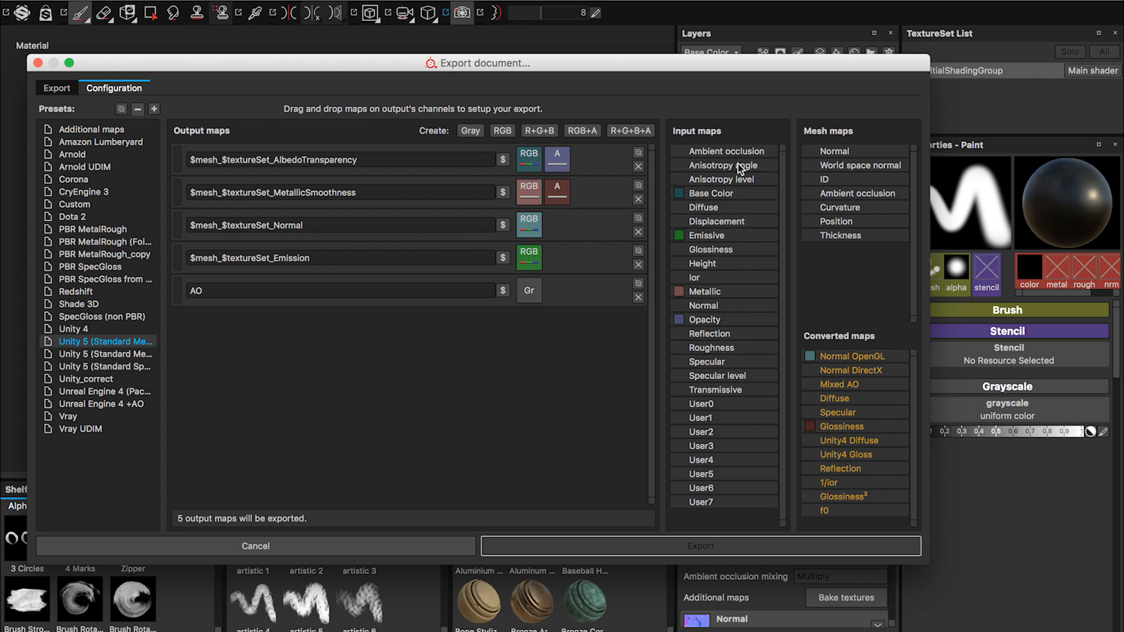
left_click_drag(734, 152, 537, 296)
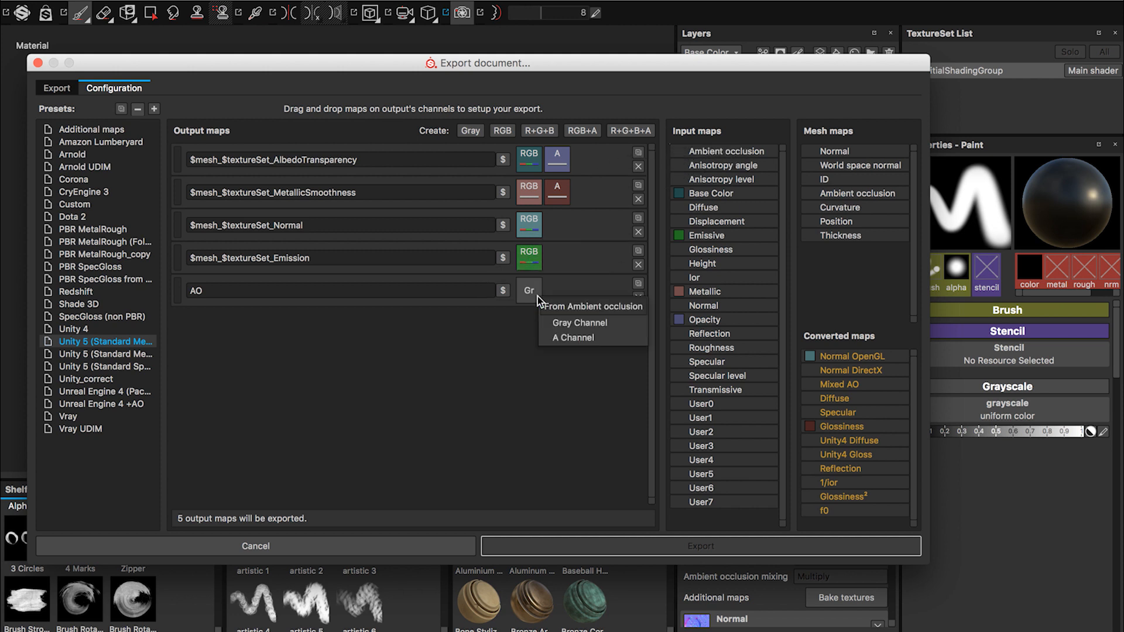
left_click(571, 324)
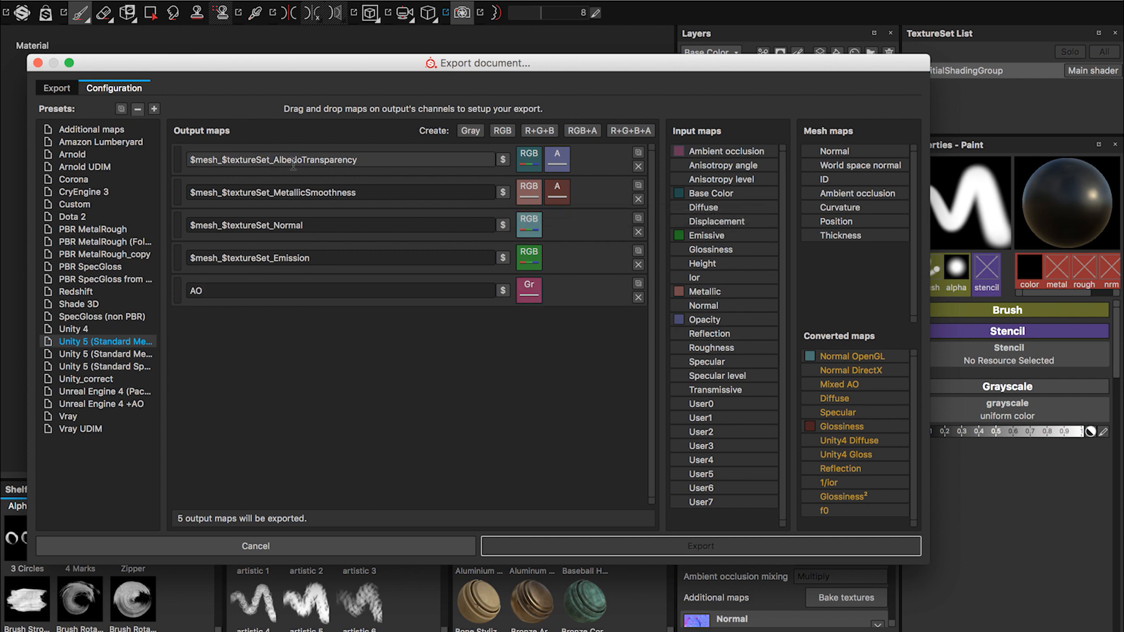
Step: Choose the Unity_Maps folder as the export destination and export the textures
left_click(70, 91)
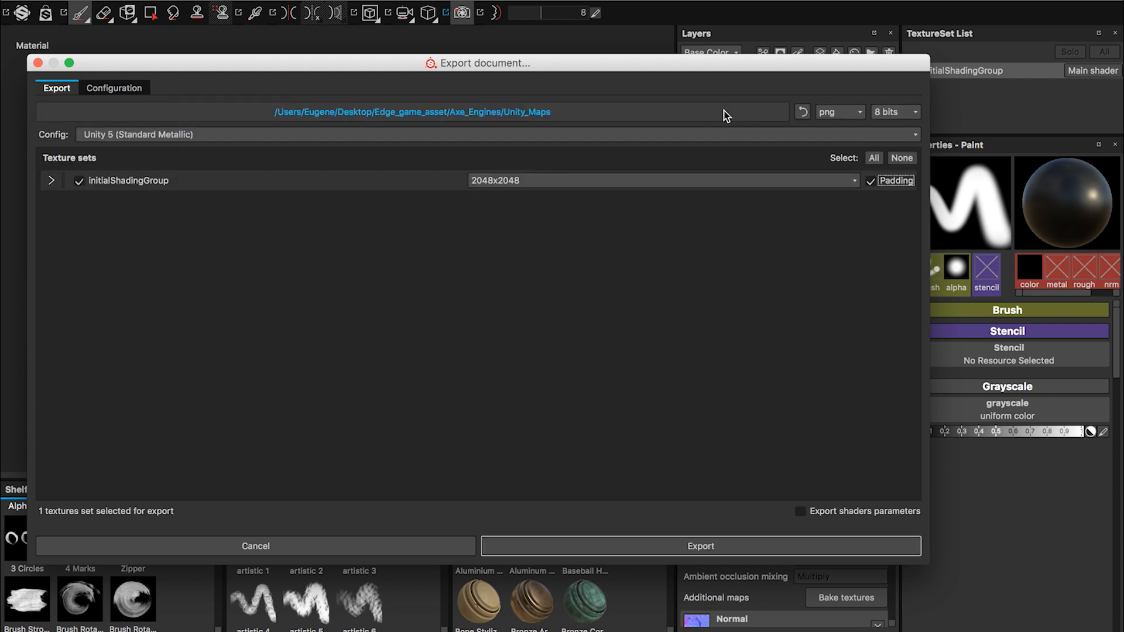
left_click(597, 110)
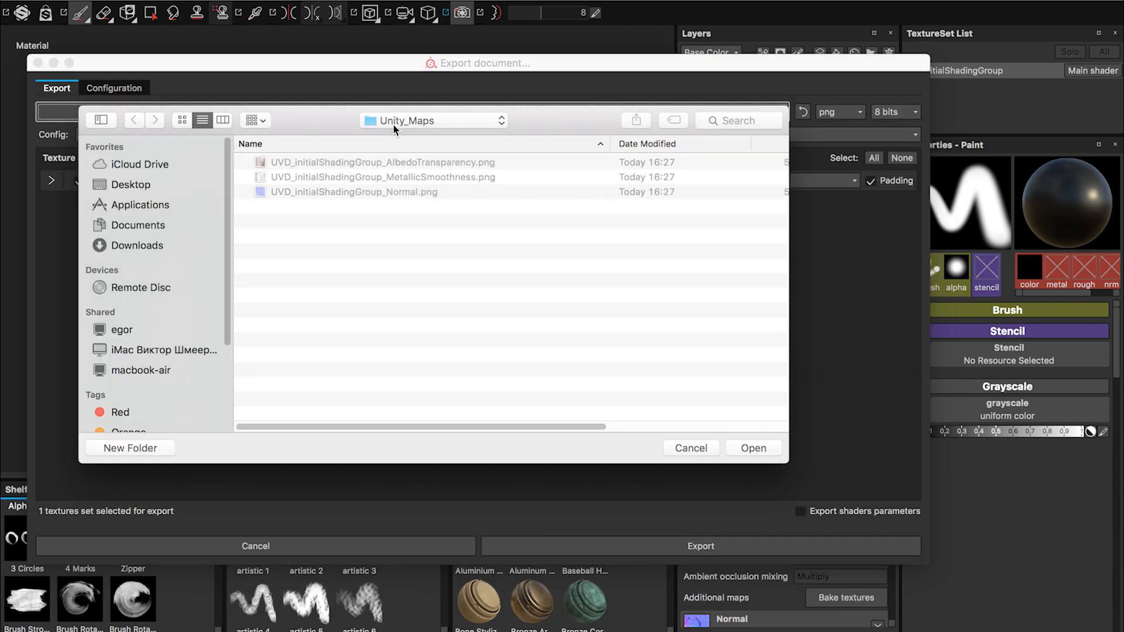
left_click(754, 448)
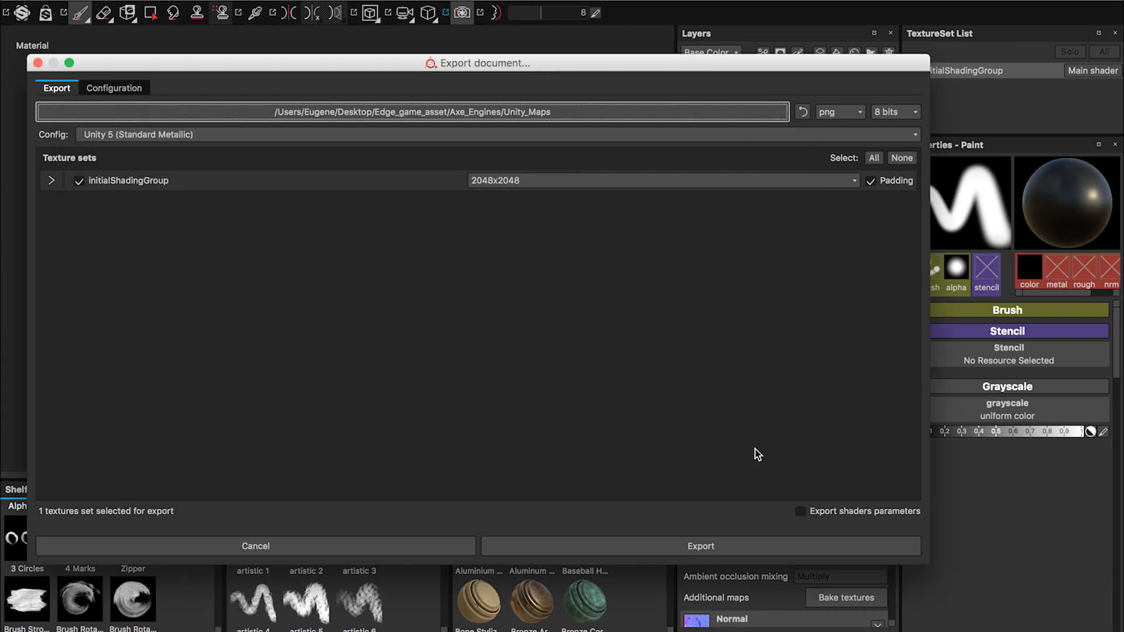
left_click(701, 546)
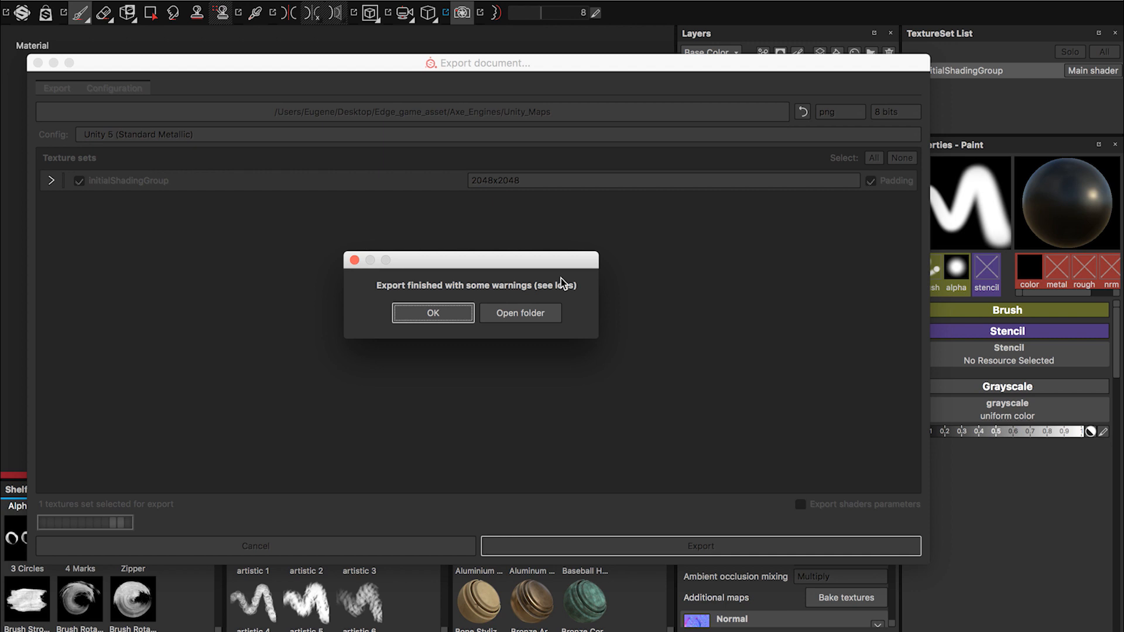
Step: Open the export folder and preview AO.png and the AlbedoTransparency texture
left_click(512, 316)
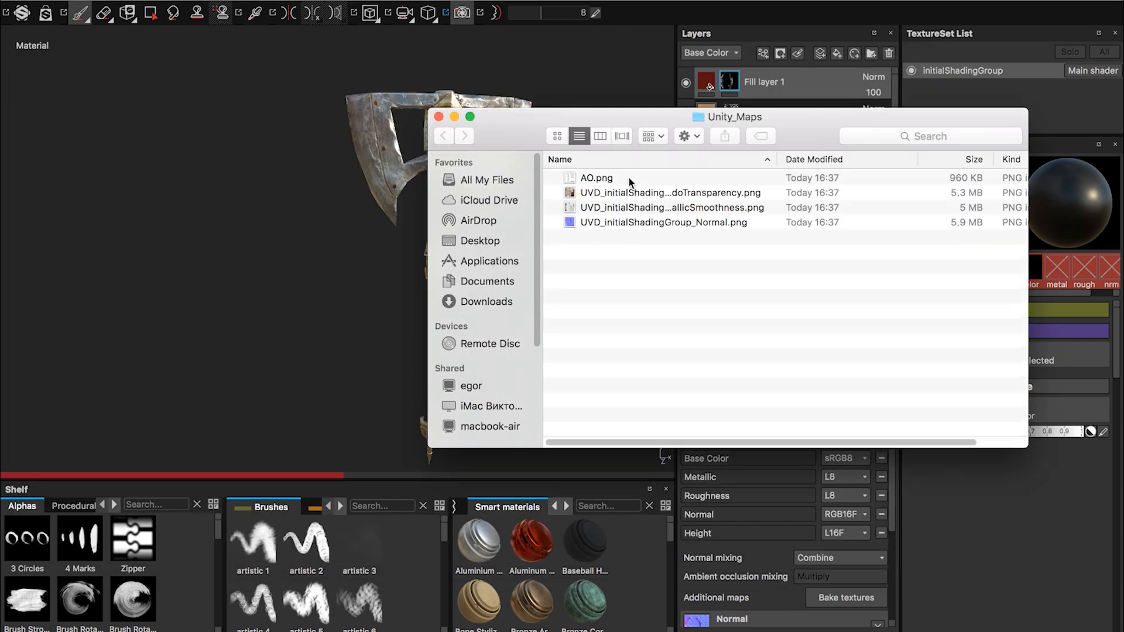
left_click(617, 181)
key("space")
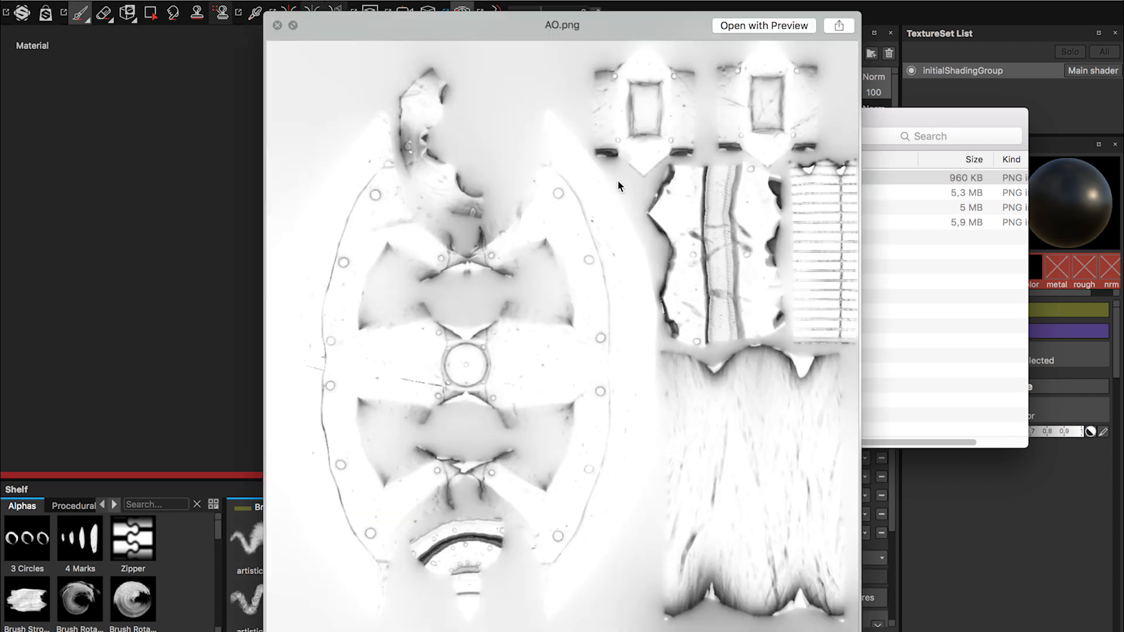
key("Down")
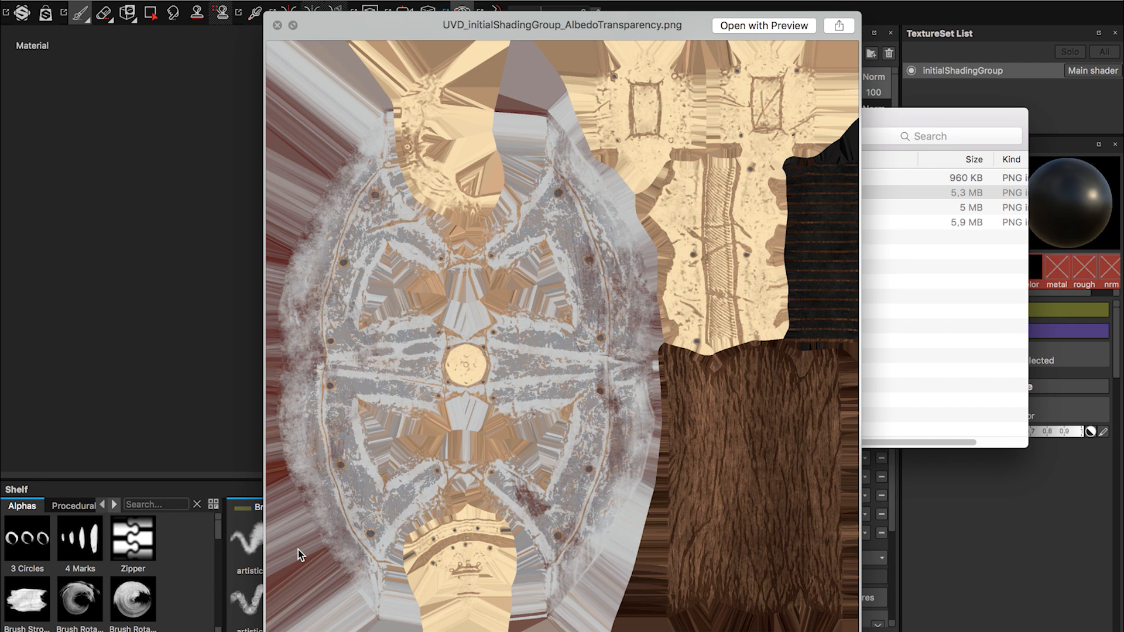
key("space")
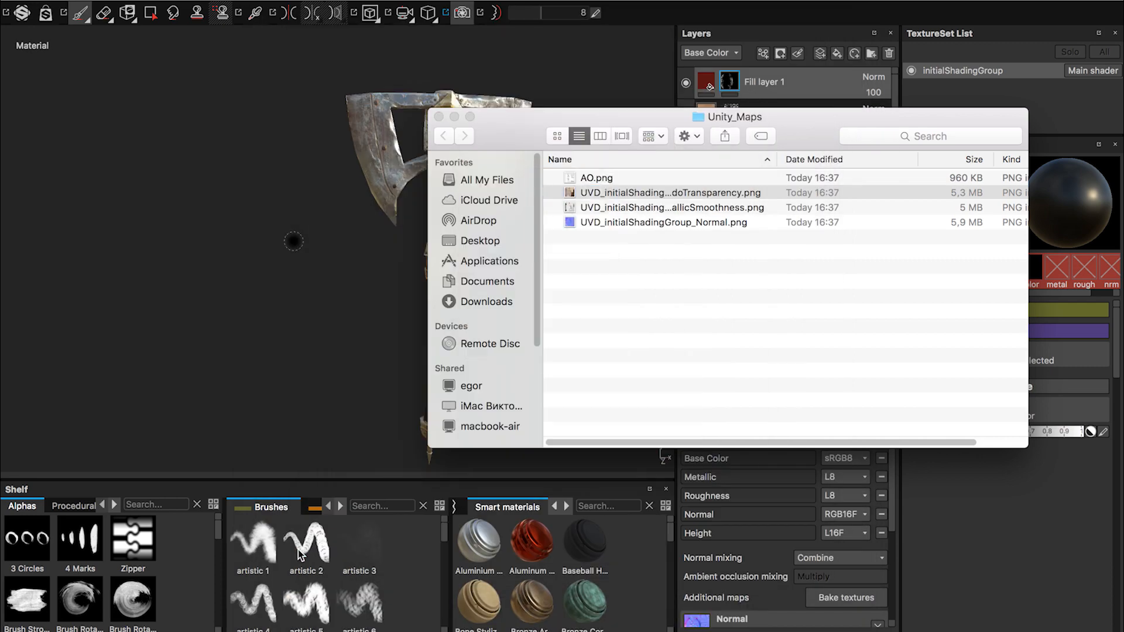
Step: Preview the exported MetallicSmoothness and Normal textures in the Unity_Maps folder
key("Down")
key("space")
key("space")
key("Down")
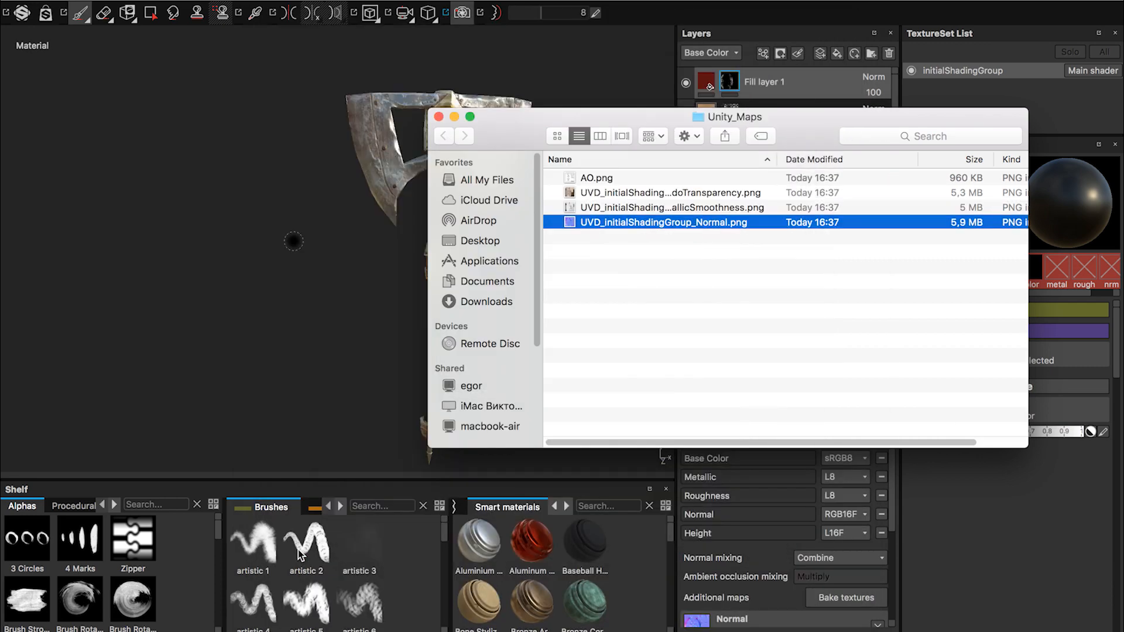
key("space")
key("space")
key("Up")
key("Down")
key("space")
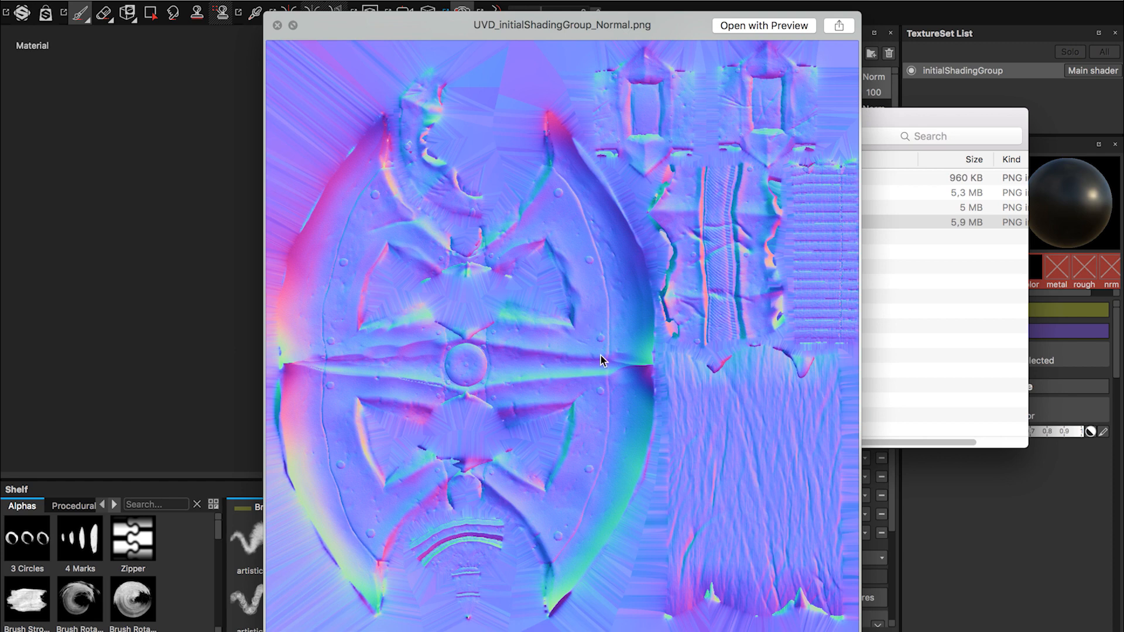
key("space")
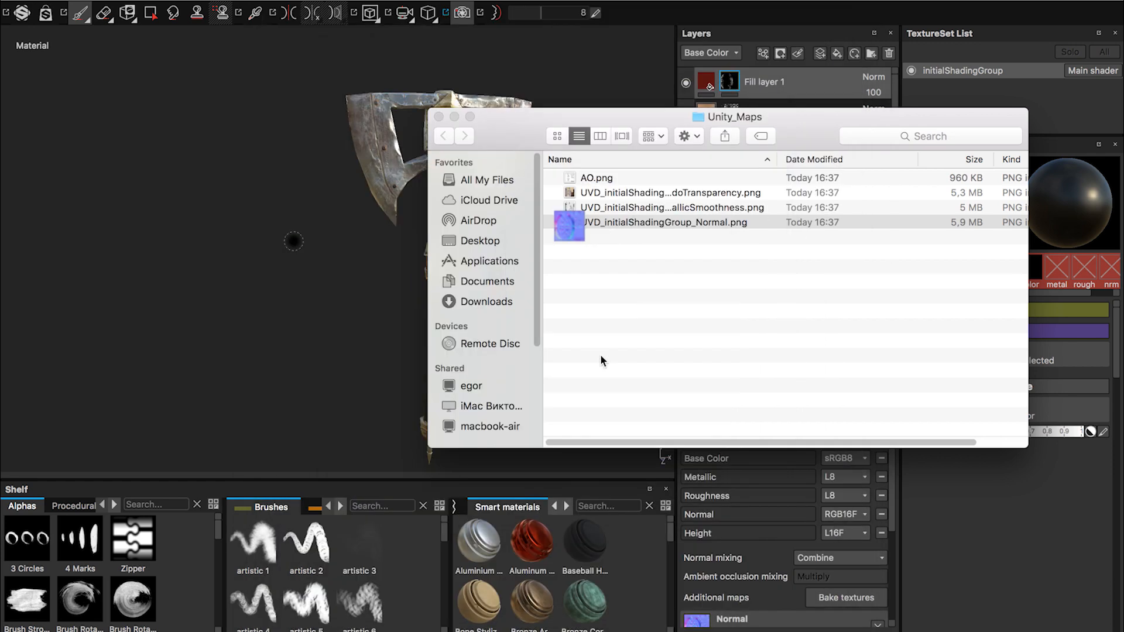
left_click(699, 192)
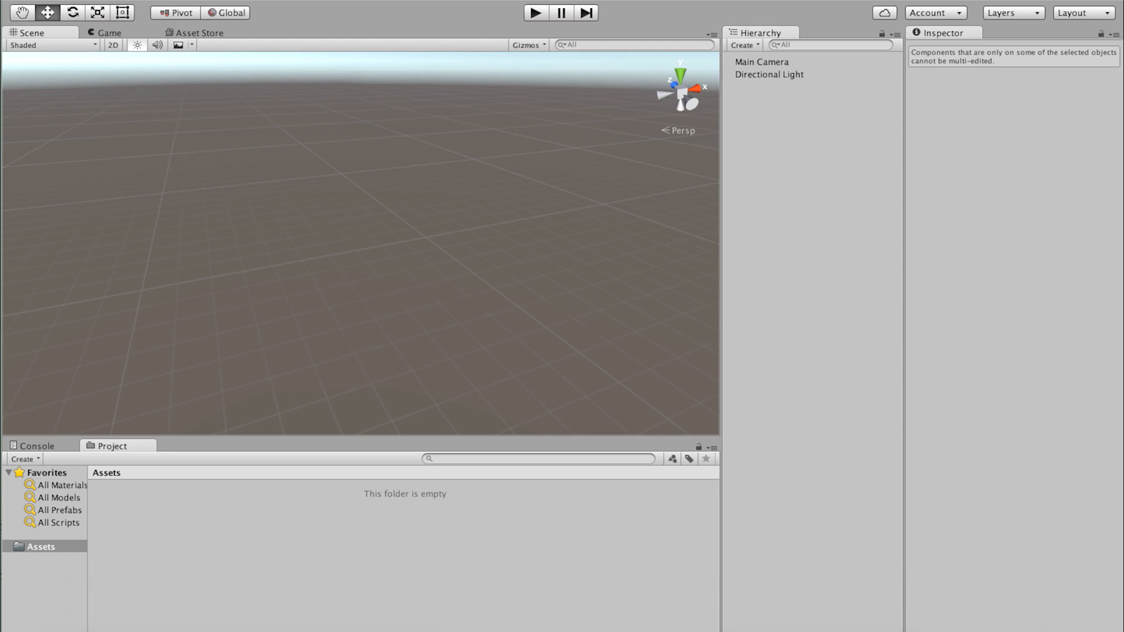
right_click(183, 525)
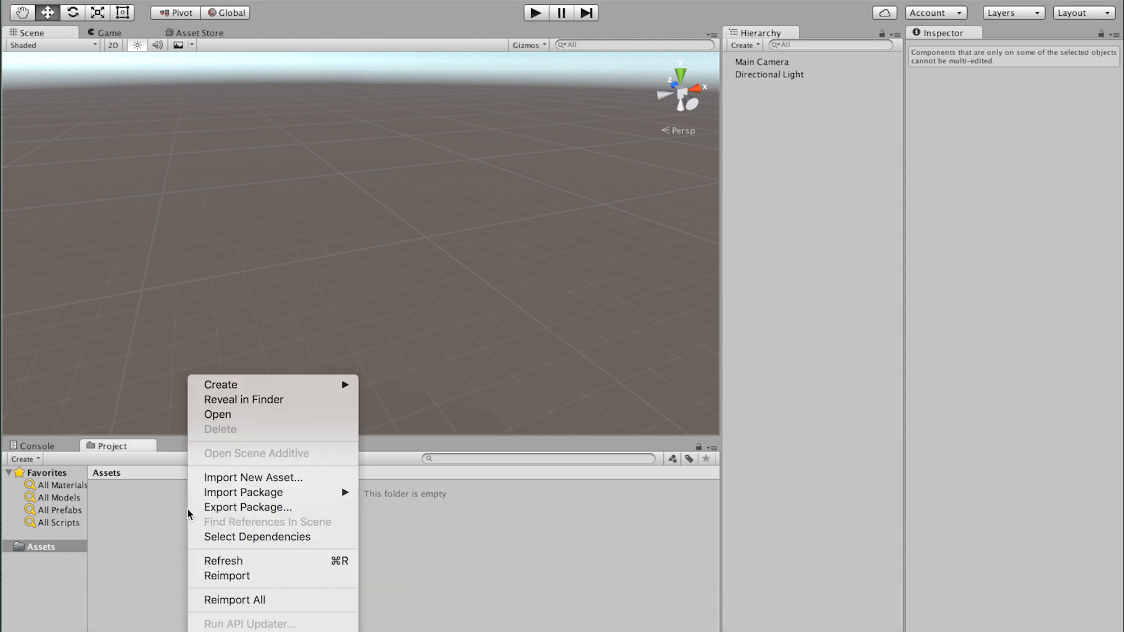
left_click(154, 515)
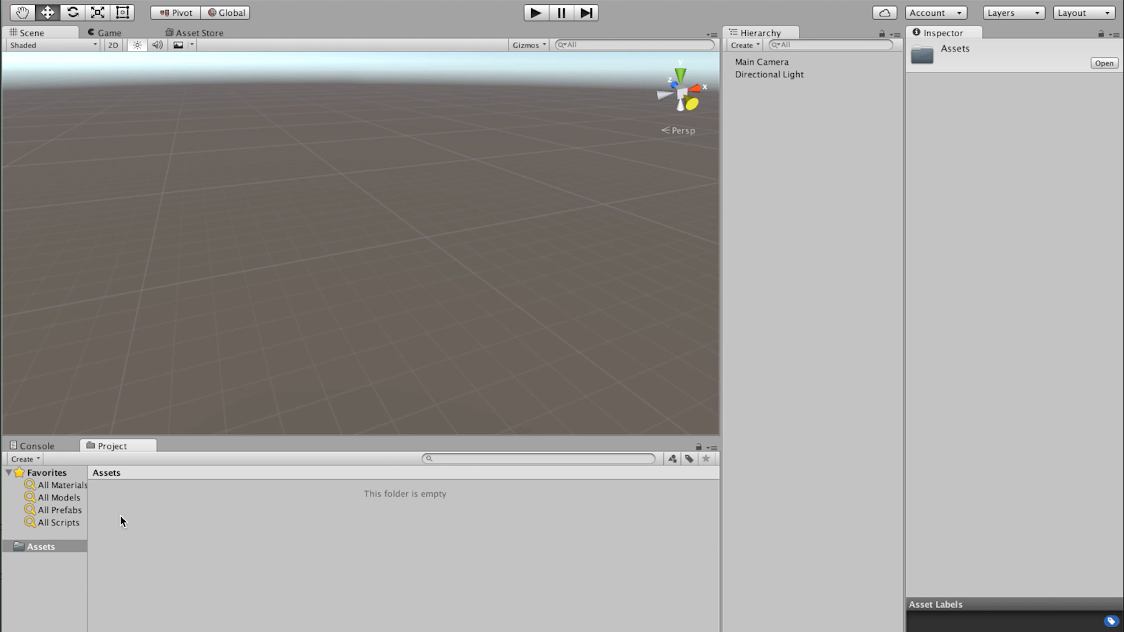
right_click(144, 514)
left_click(102, 450)
Step: Import UVD.obj from the Edge_game_asset folder into the Unity project's Assets folder
right_click(125, 508)
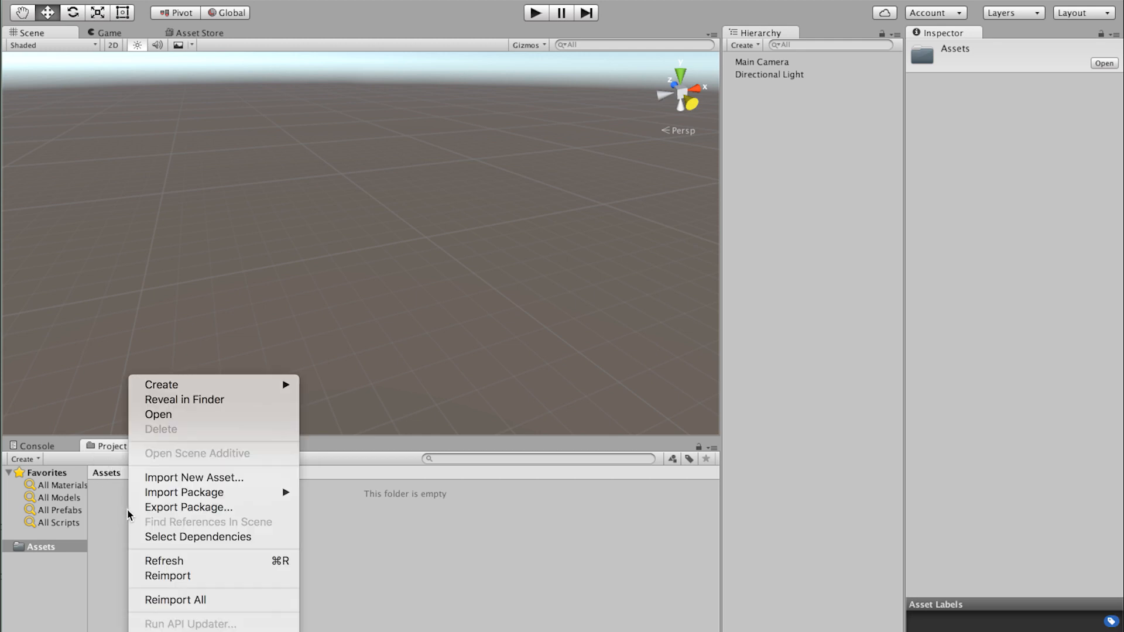
left_click(234, 479)
left_click(600, 119)
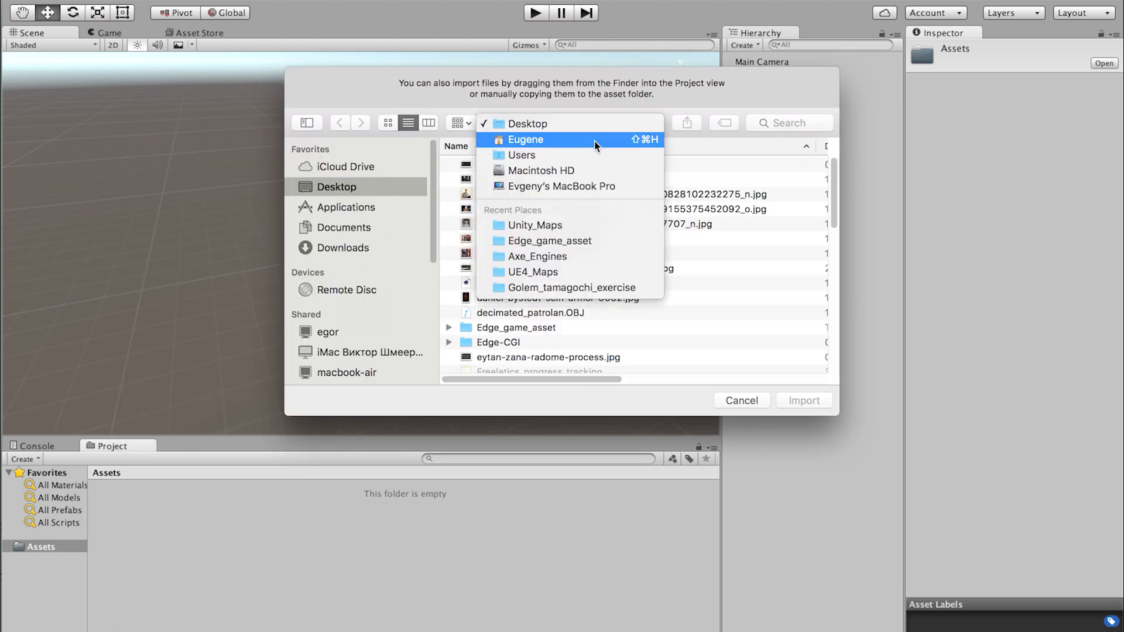
left_click(583, 241)
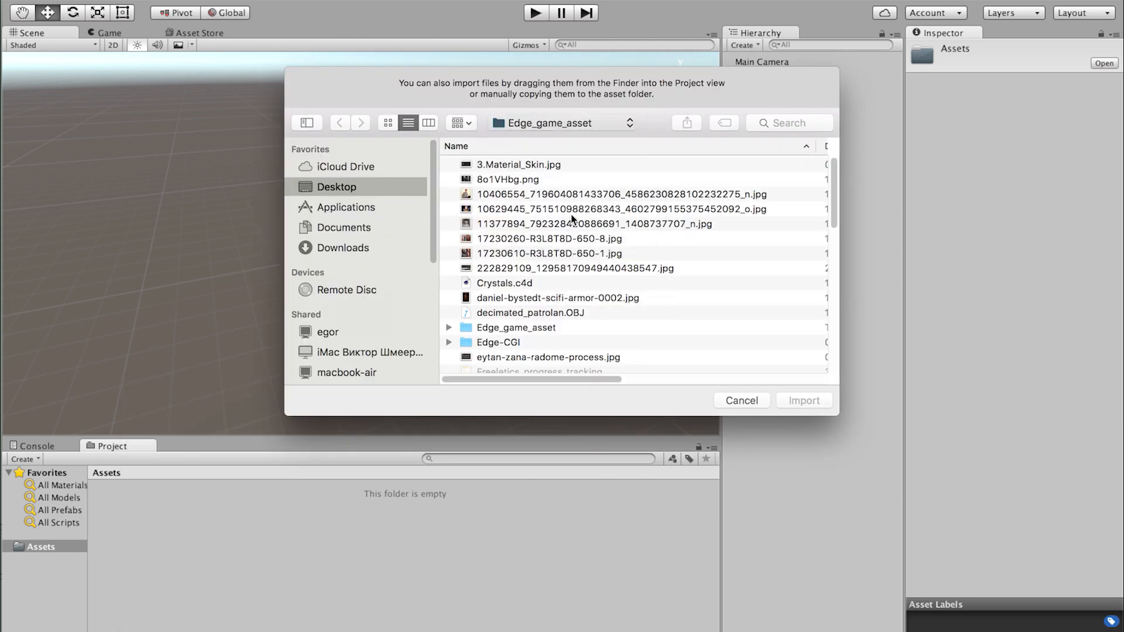
scroll(539, 233, "down", 10)
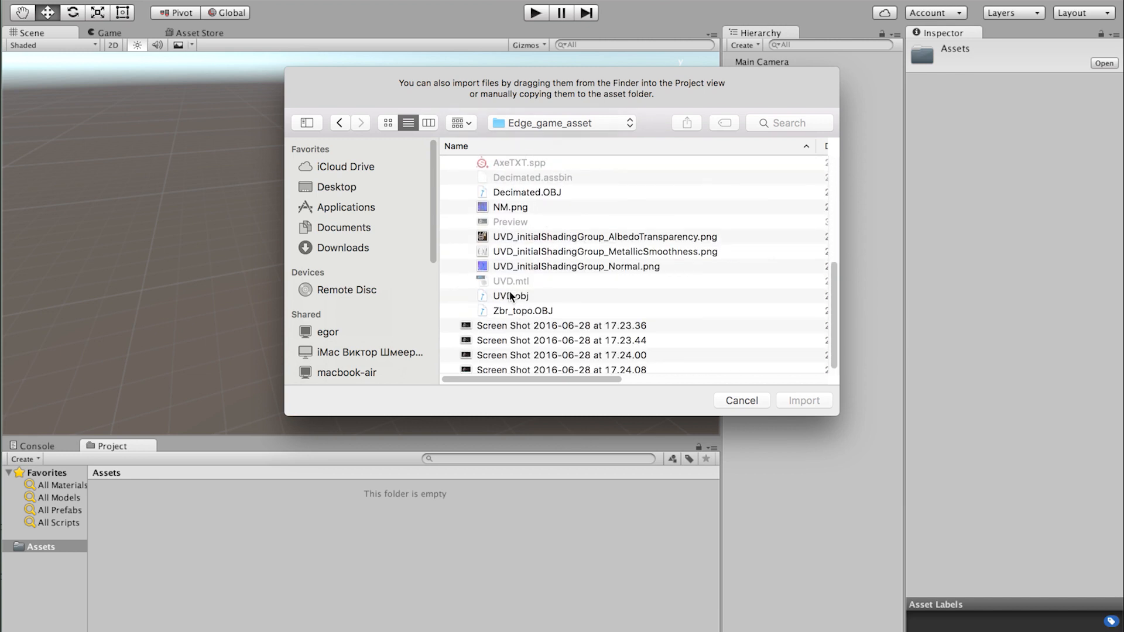
double_click(511, 296)
left_click(273, 553)
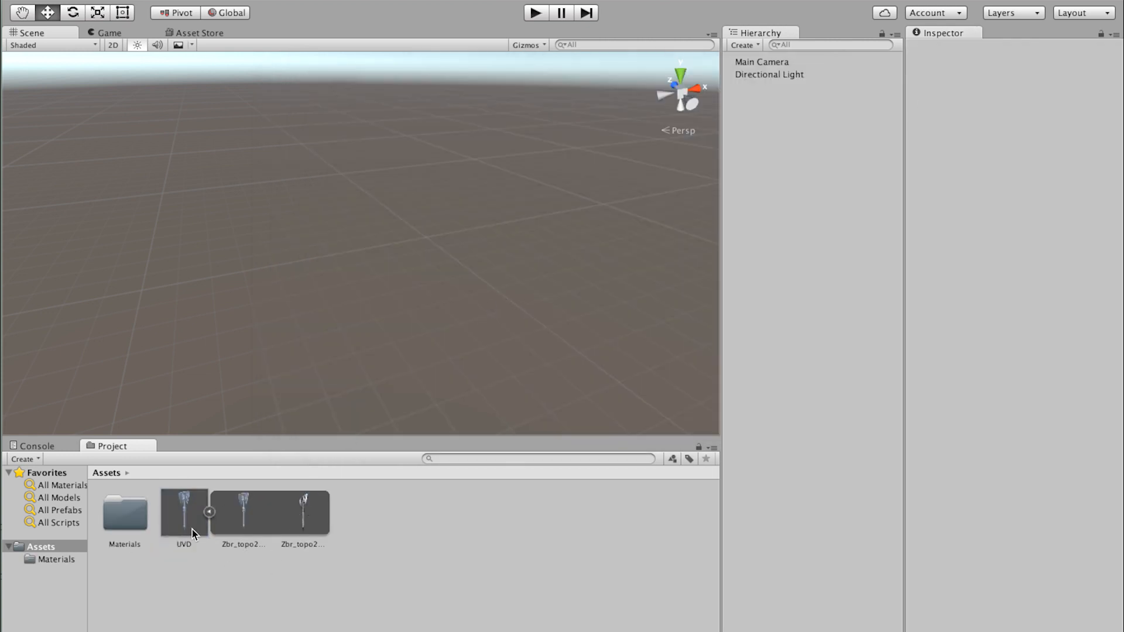
Step: Place the UVD model in the scene and frame it in the view
left_click(198, 518)
left_click(207, 512)
left_click(208, 512)
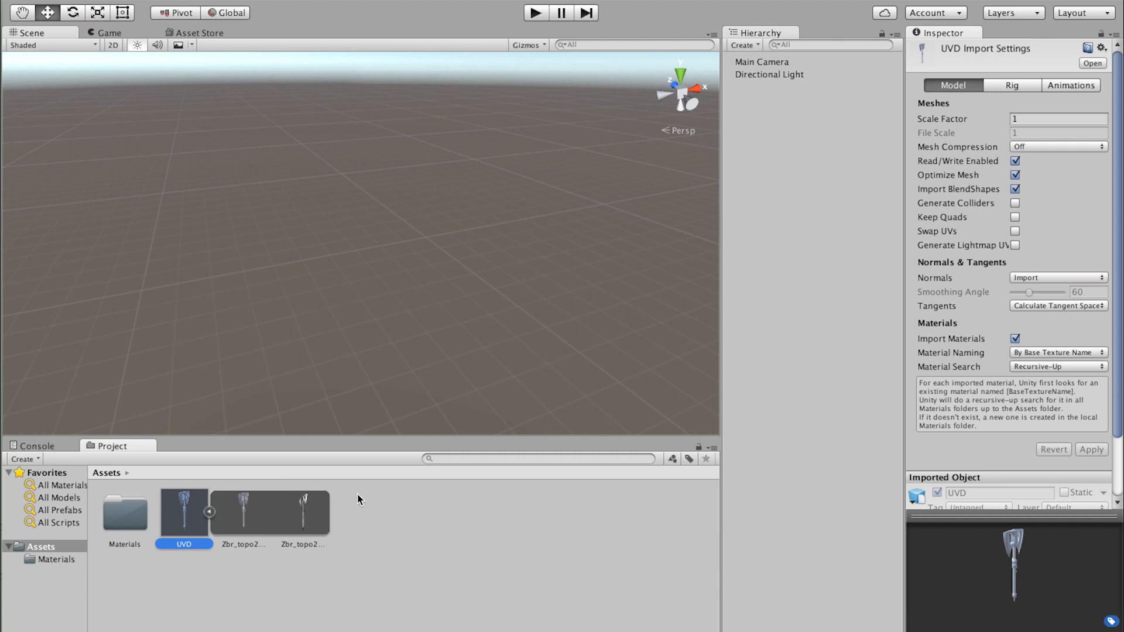
left_click(203, 564)
left_click_drag(177, 509, 440, 226)
key("f")
left_click(494, 143)
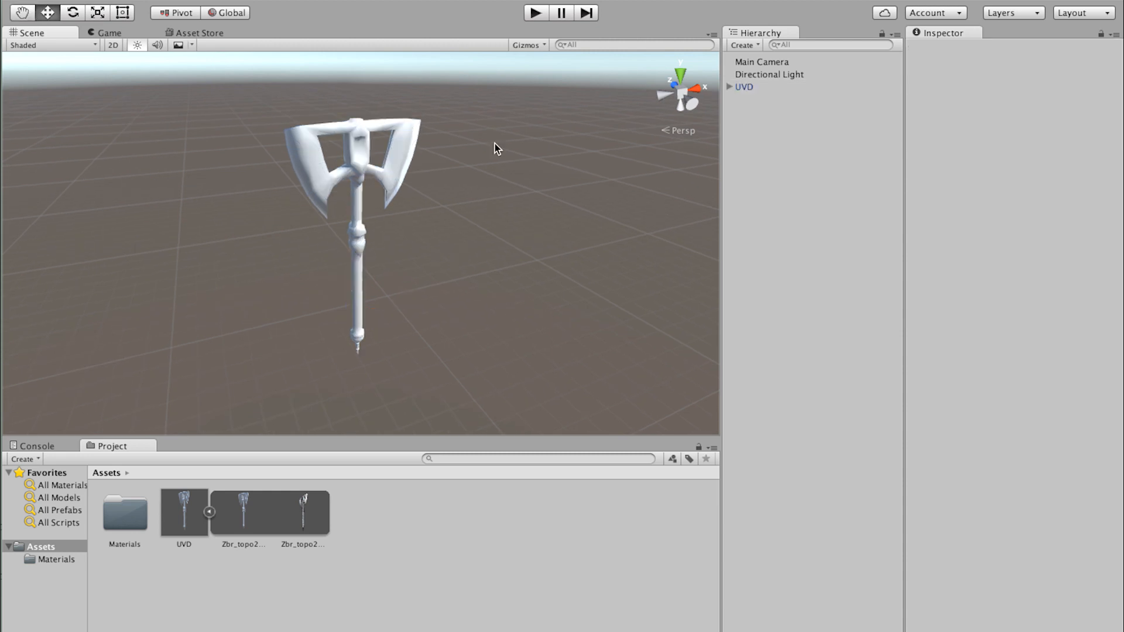
Step: Expand the UVD object in the scene hierarchy and examine its child mesh and the axe model
left_click(748, 88)
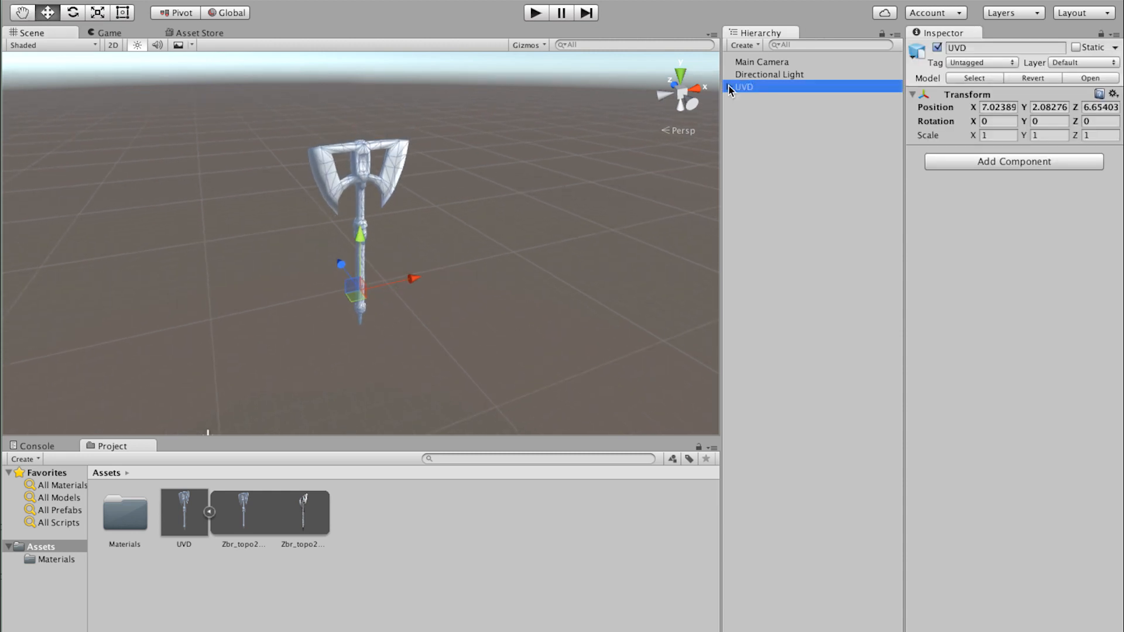
left_click(729, 86)
right_click_drag(399, 184, 547, 196, "alt")
middle_click_drag(463, 224, 465, 262, "alt")
right_click_drag(464, 263, 596, 235, "alt")
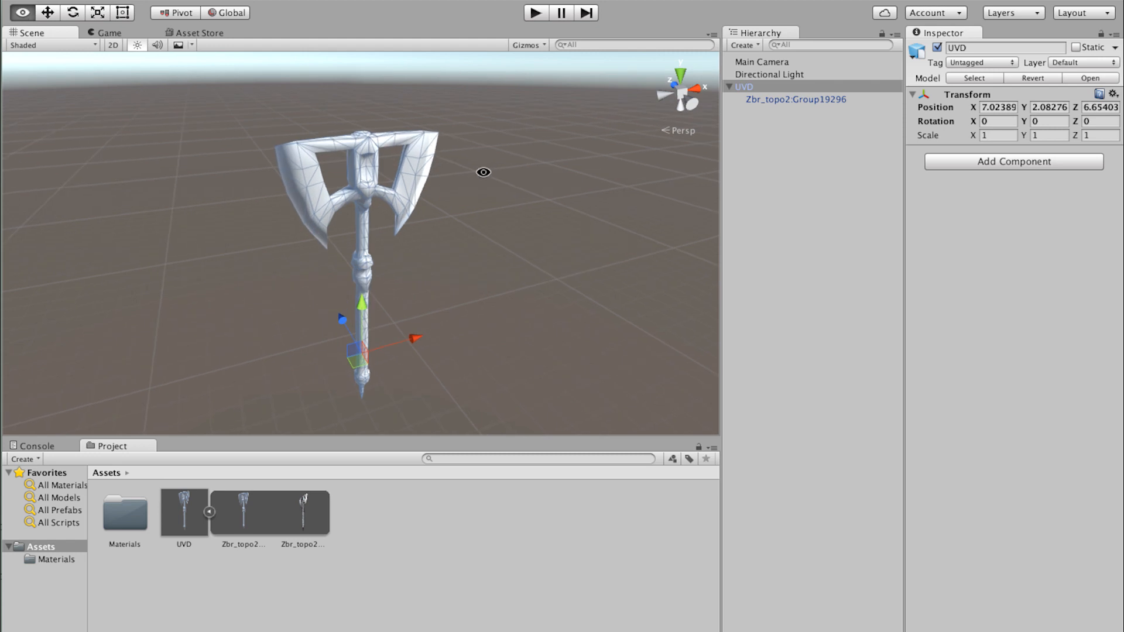
left_click(810, 106)
left_click(766, 88)
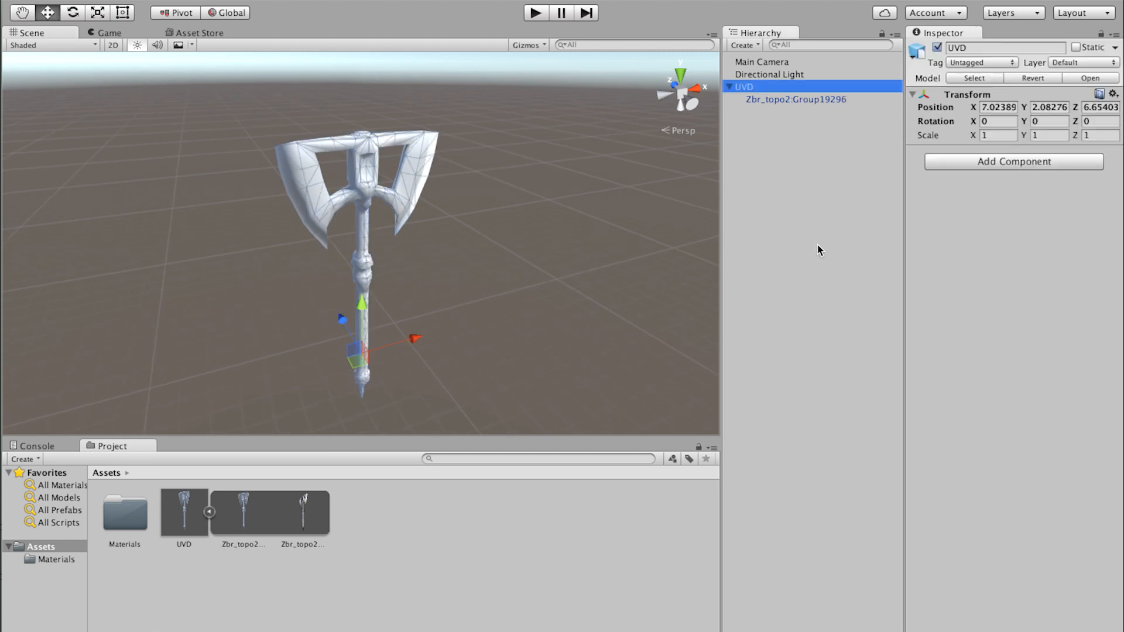
Step: Delete the UVD object from the scene
left_click(183, 527)
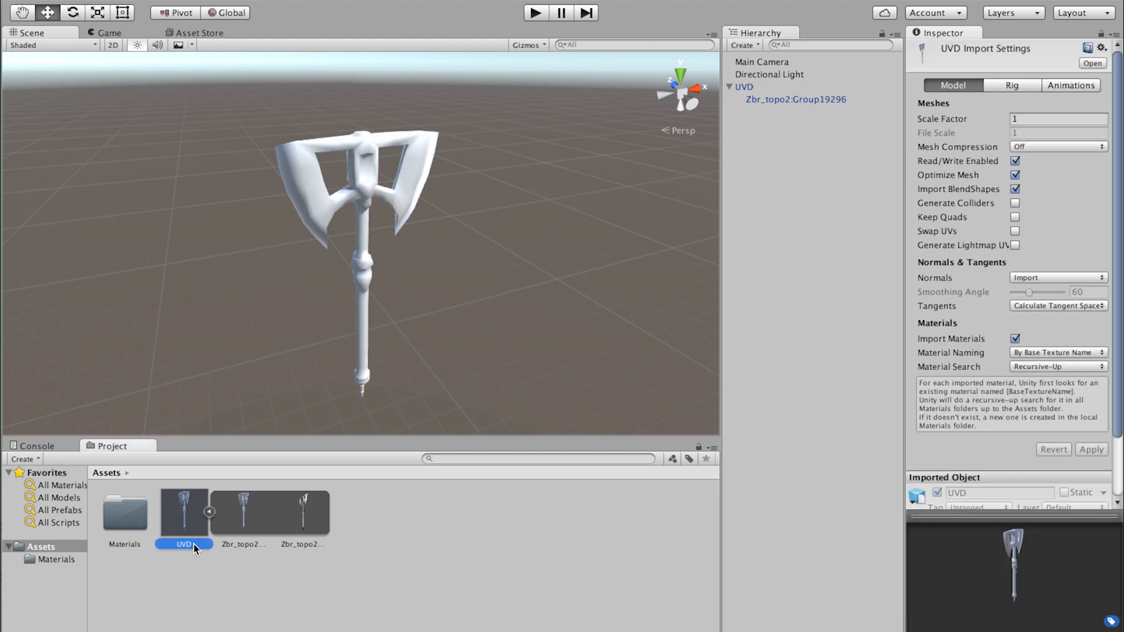
left_click(194, 544)
left_click(740, 89)
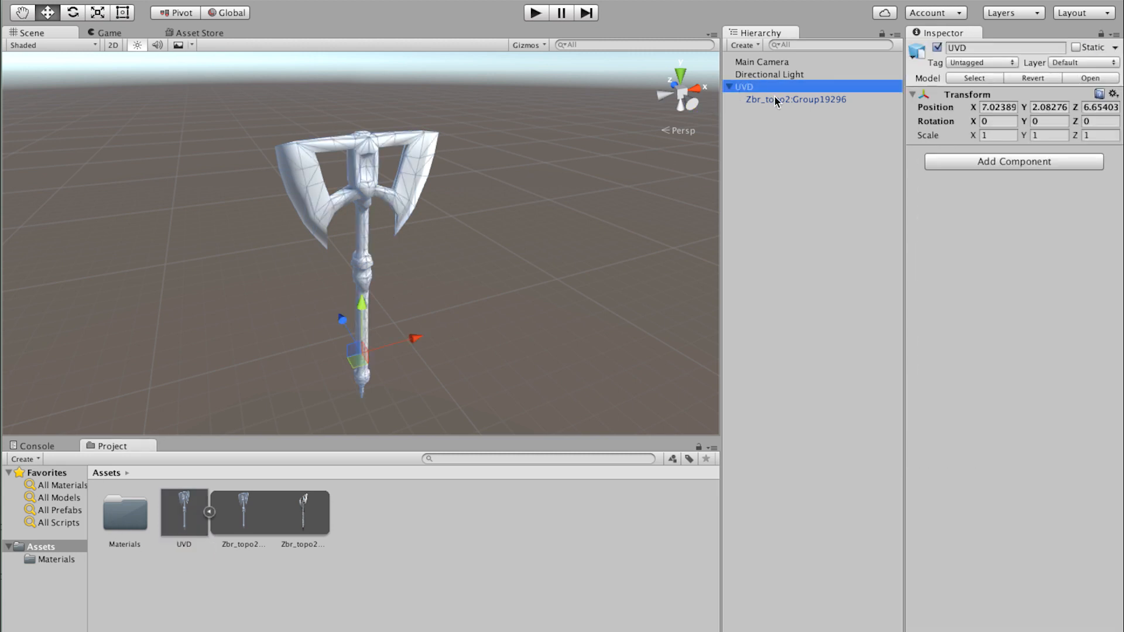
key("Delete")
Step: Rename the imported UVD model asset as Axe
left_click(174, 533)
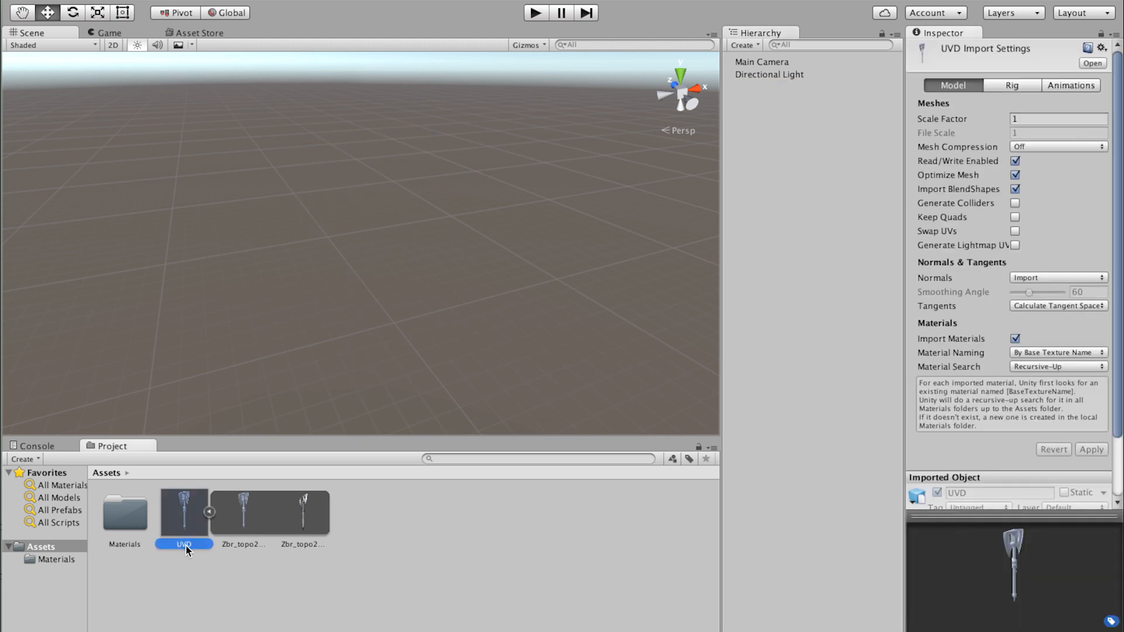
left_click(185, 545)
type("Axe")
key("Return")
Step: Check the Axe asset's sub-objects, place the Axe model in the scene and expand it in the hierarchy
left_click(184, 515)
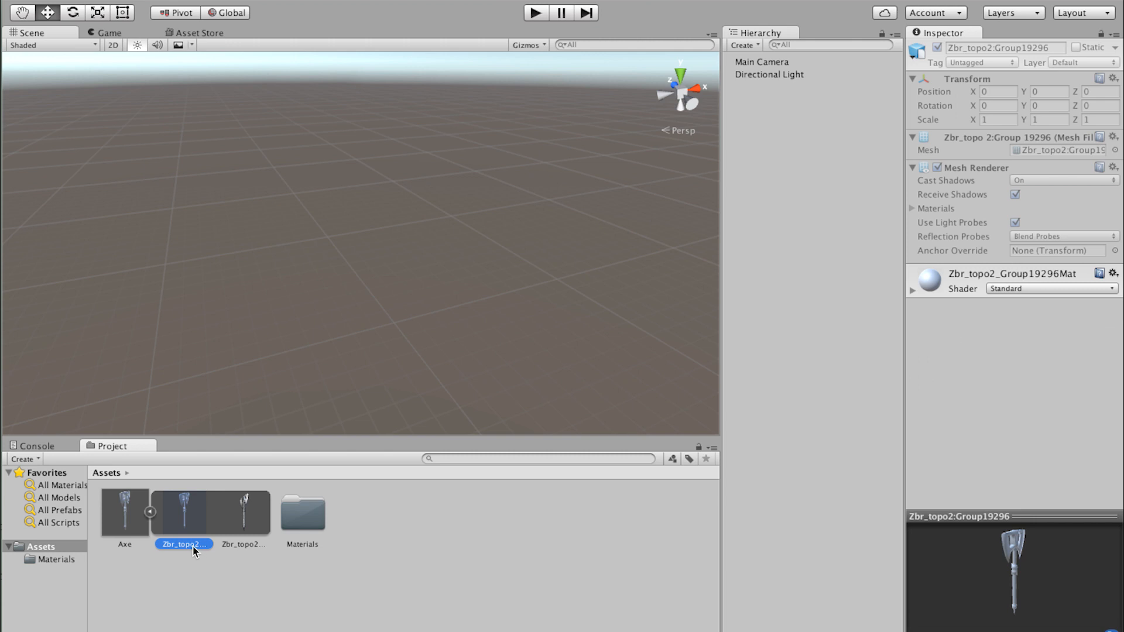
left_click(248, 544)
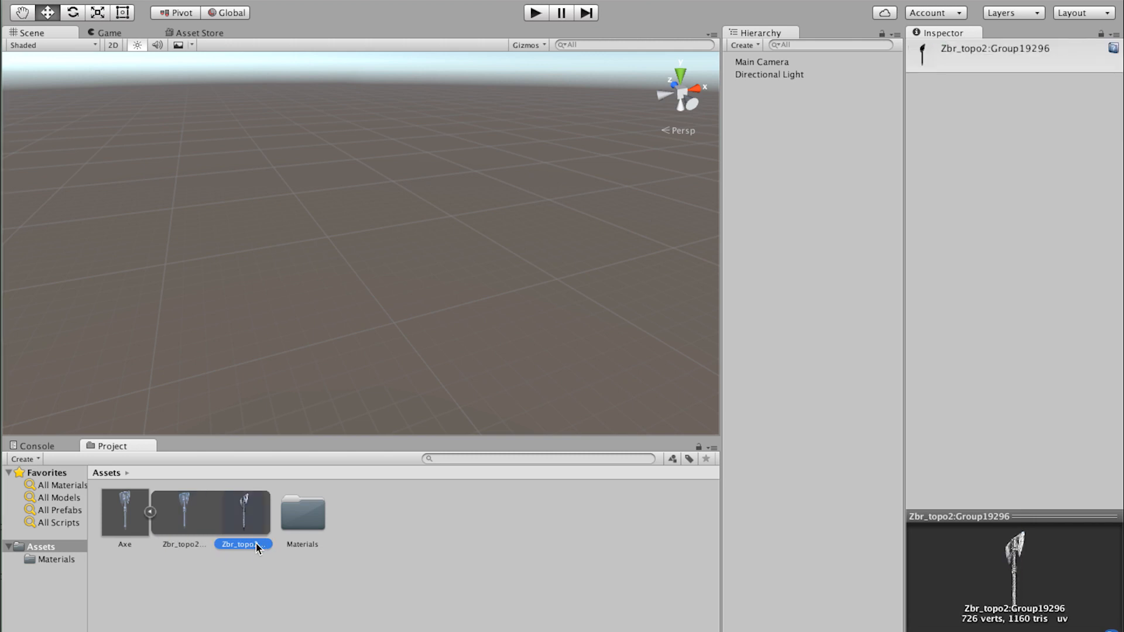
left_click_drag(125, 518, 375, 263)
left_click_drag(421, 234, 473, 266, "alt")
left_click(738, 95)
left_click(729, 86)
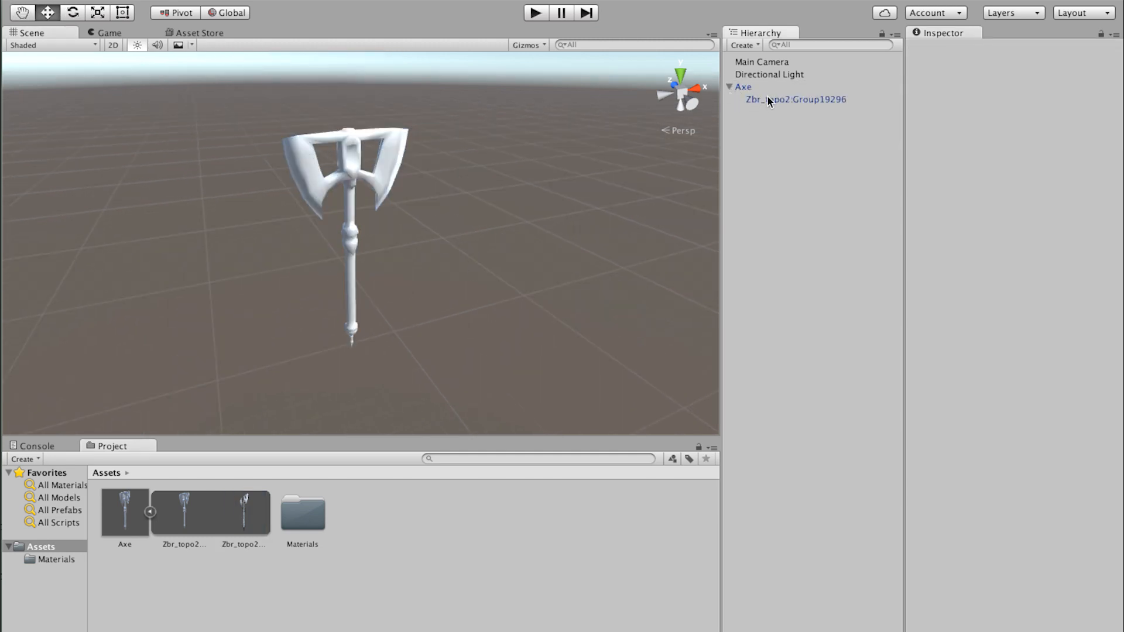
Step: Rename the Axe object's child mesh as Axe_mesh
left_click(811, 99)
left_click(819, 103)
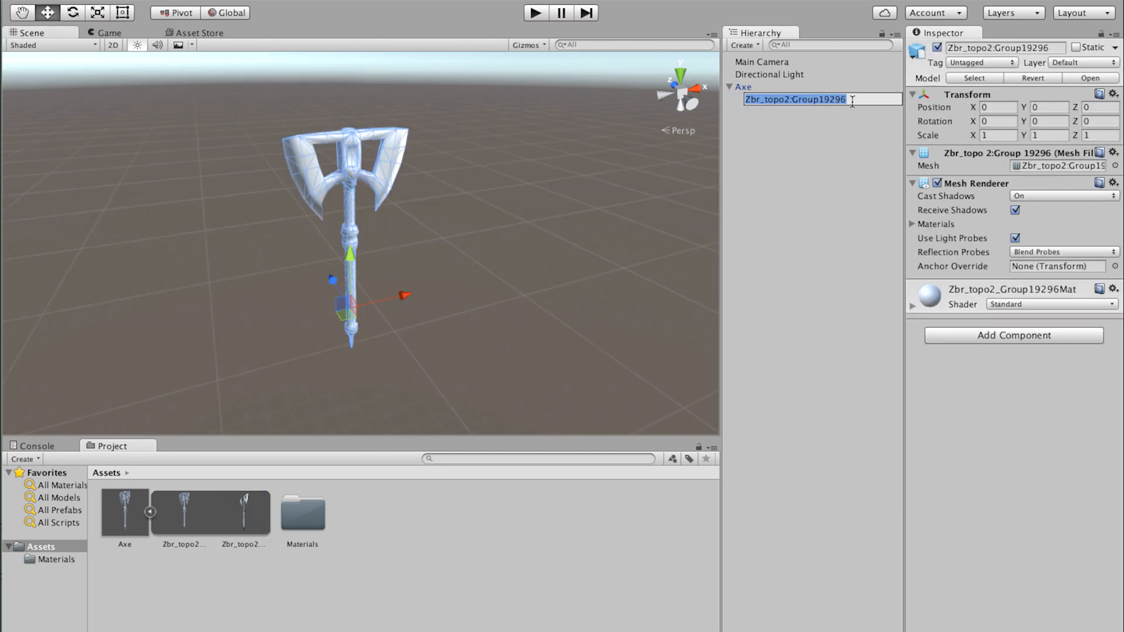
type("Axe")
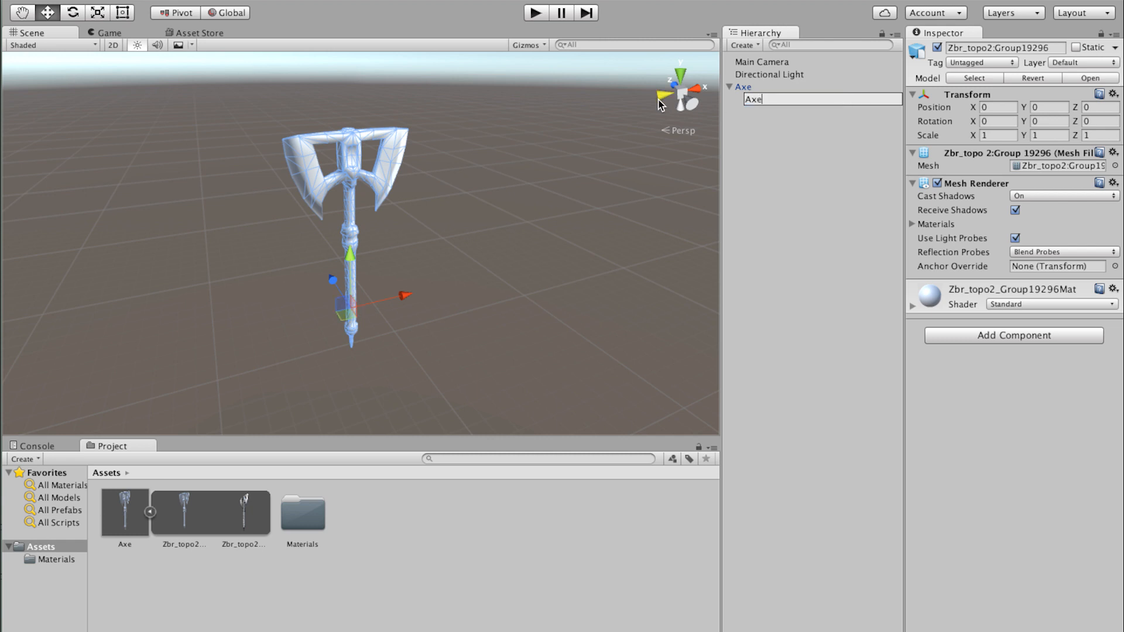
type("_mesh")
key("Return")
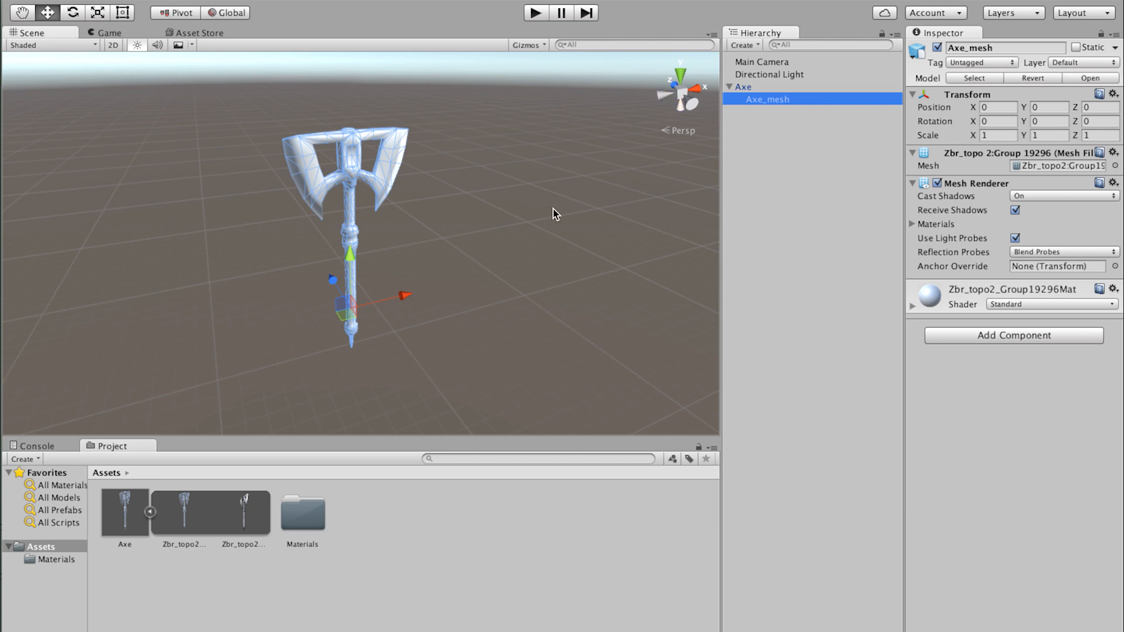
Step: Expand the material settings of Axe_mesh and choose the Standard shader
left_click(868, 109)
left_click(785, 100)
left_click(913, 306)
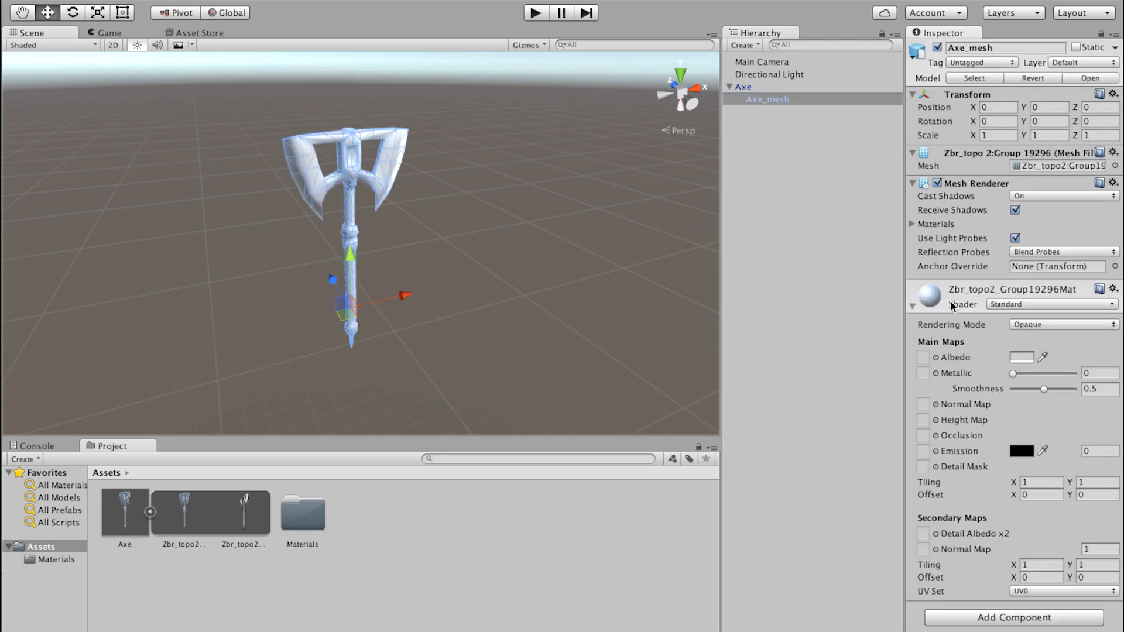
left_click(1032, 304)
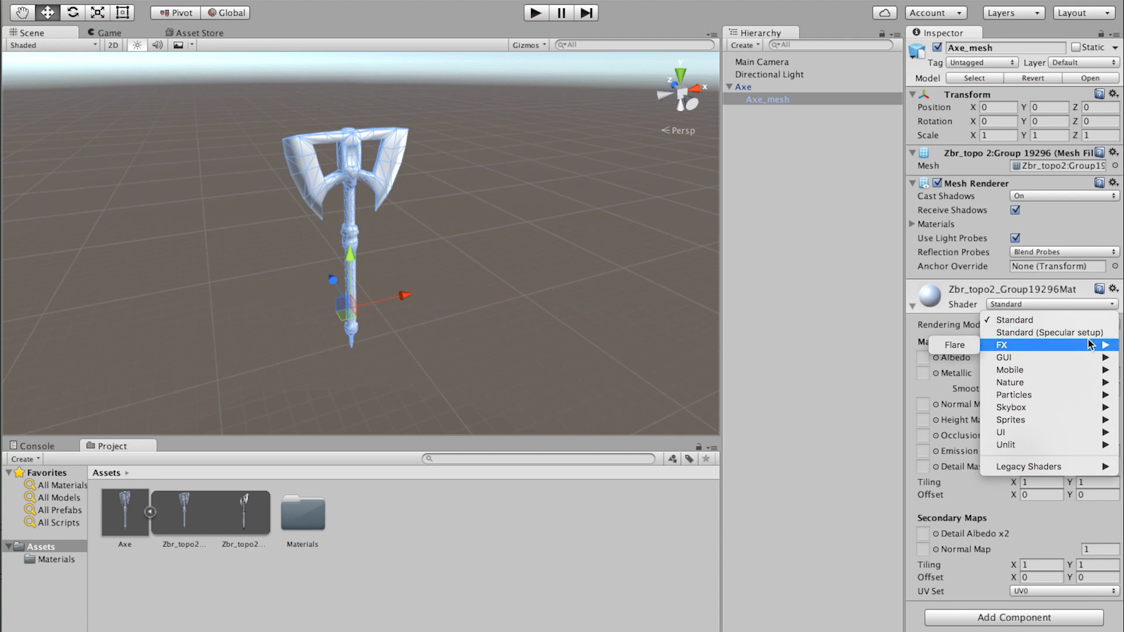
left_click(1053, 322)
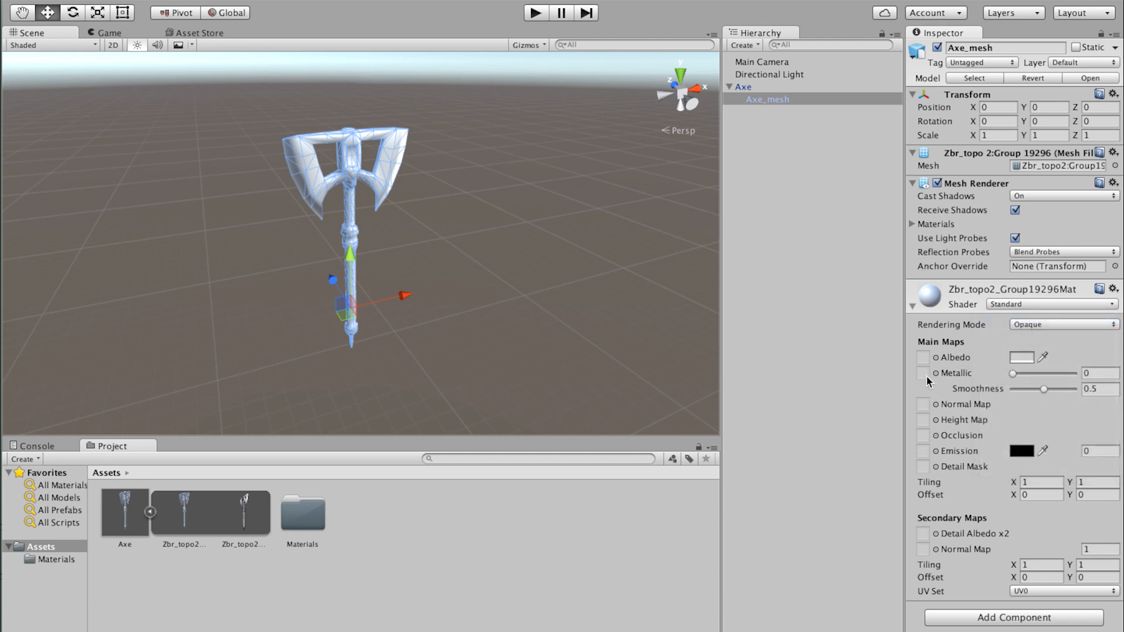
Step: Switch the material's shader to Standard (Specular setup) to compare its maps, and return it to Standard
left_click(1009, 305)
left_click(1009, 328)
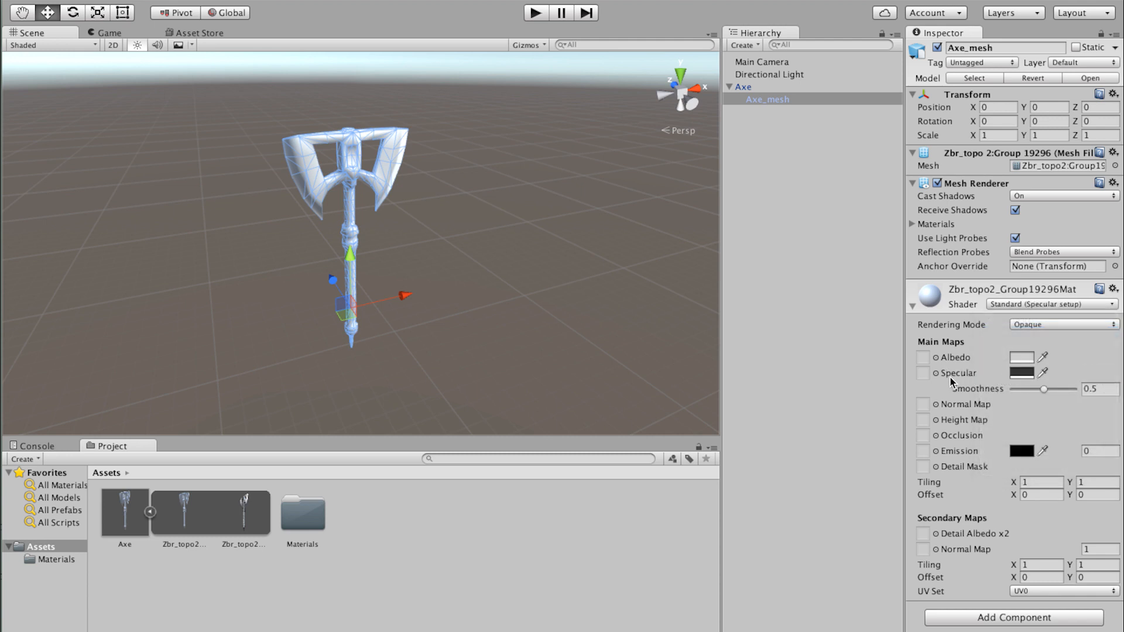
left_click(1036, 325)
left_click(1035, 305)
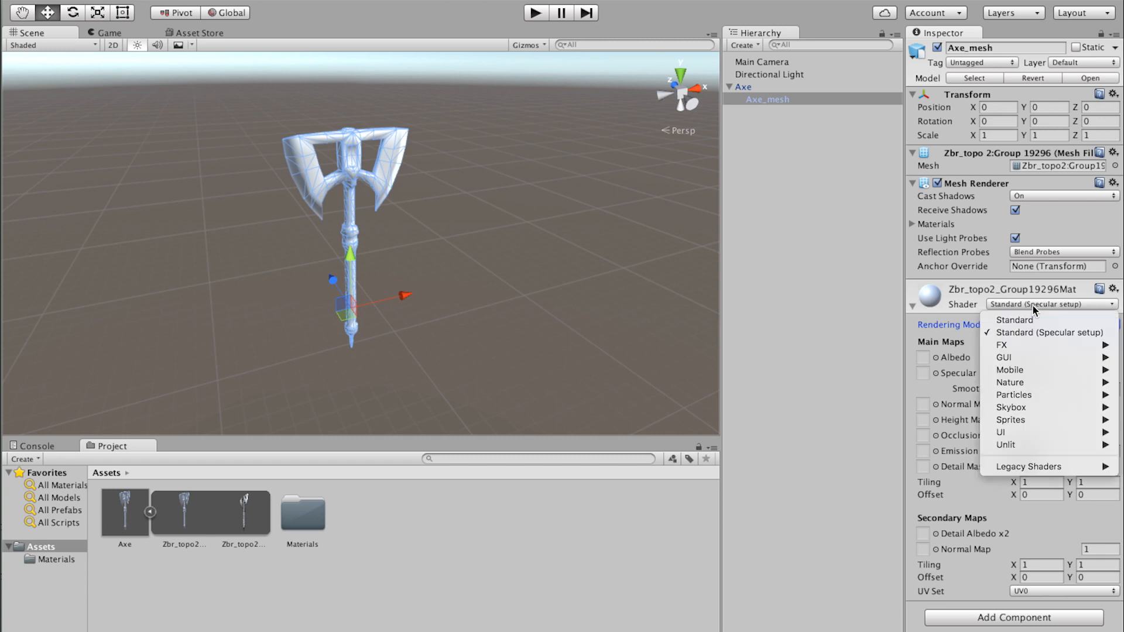
left_click(1034, 322)
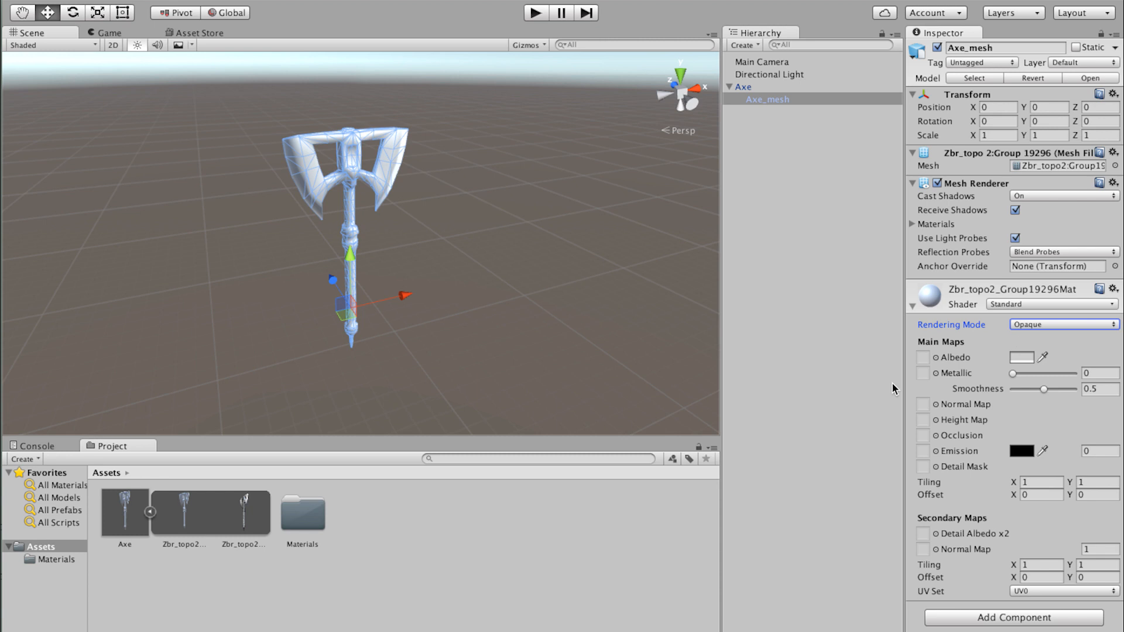
Step: Import AO.png and the AlbedoTransparency, MetallicSmoothness and Normal textures from the Unity_Maps folder into the project's Assets folder
left_click(374, 511)
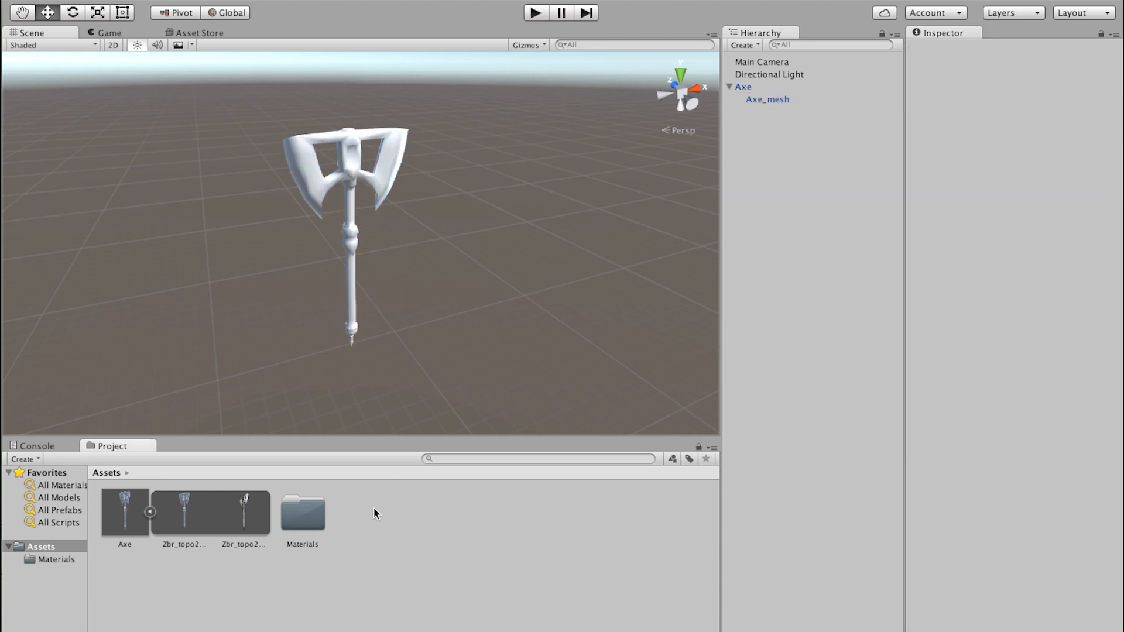
left_click(100, 615)
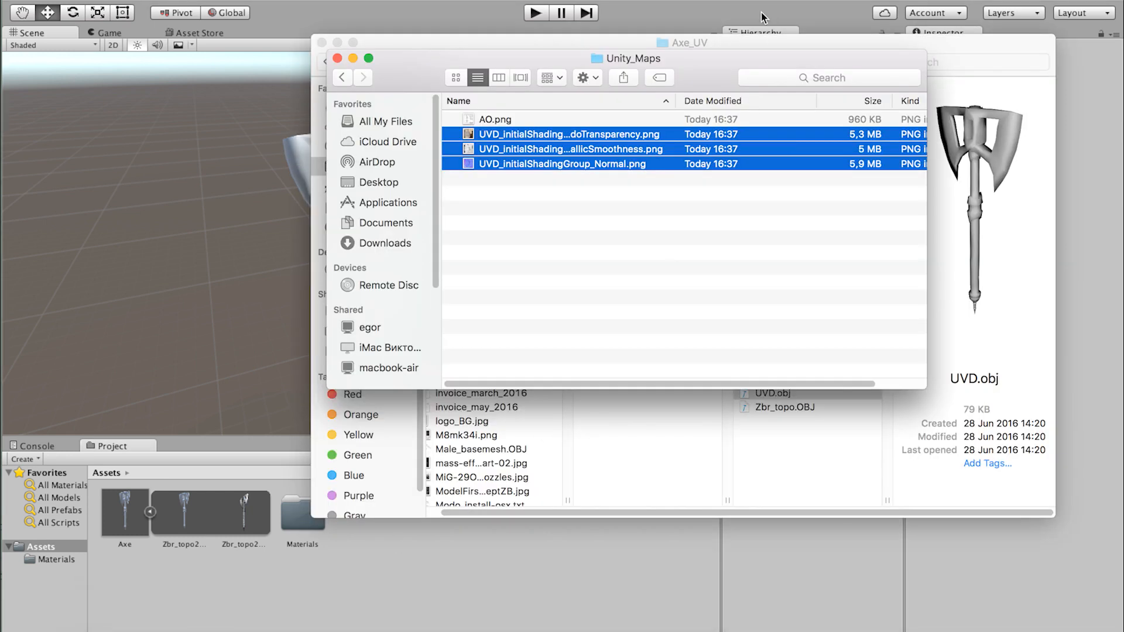
left_click_drag(619, 61, 614, 59)
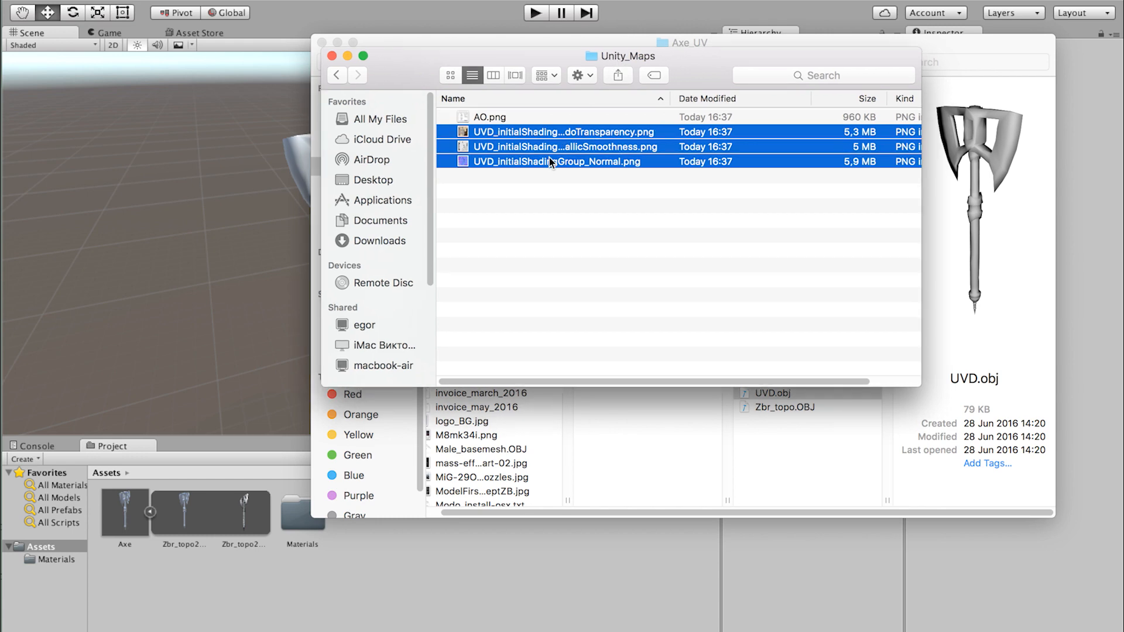
left_click(531, 120, "shift")
left_click_drag(519, 127, 448, 573)
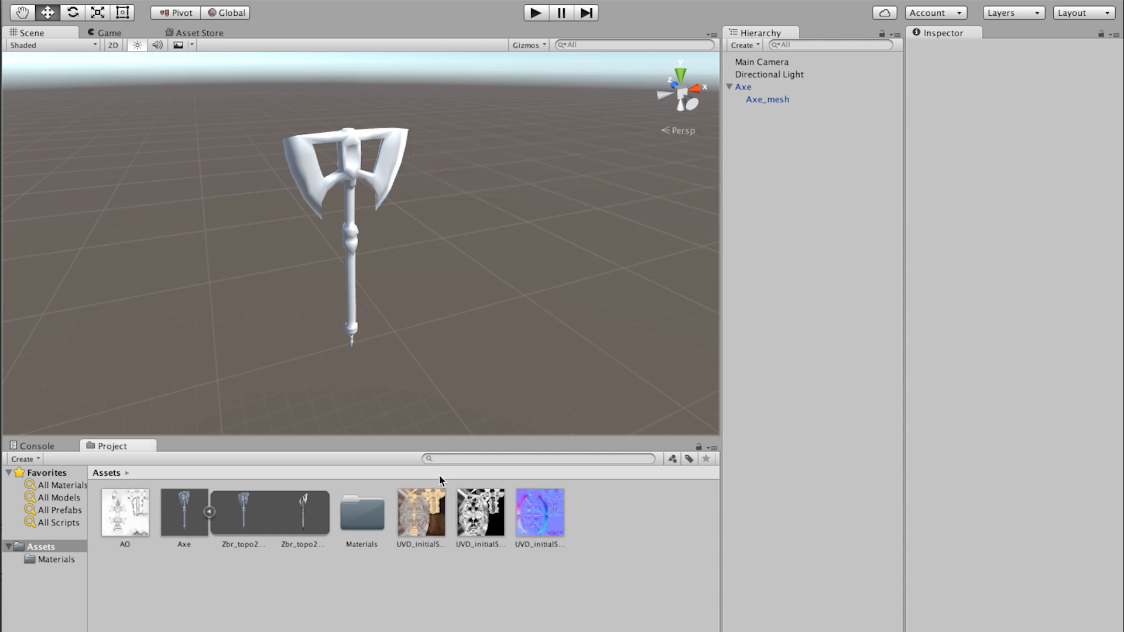
Step: Set the imported Normal texture's type to Normal map, turn off Create from Grayscale, and apply the import settings
left_click(109, 509)
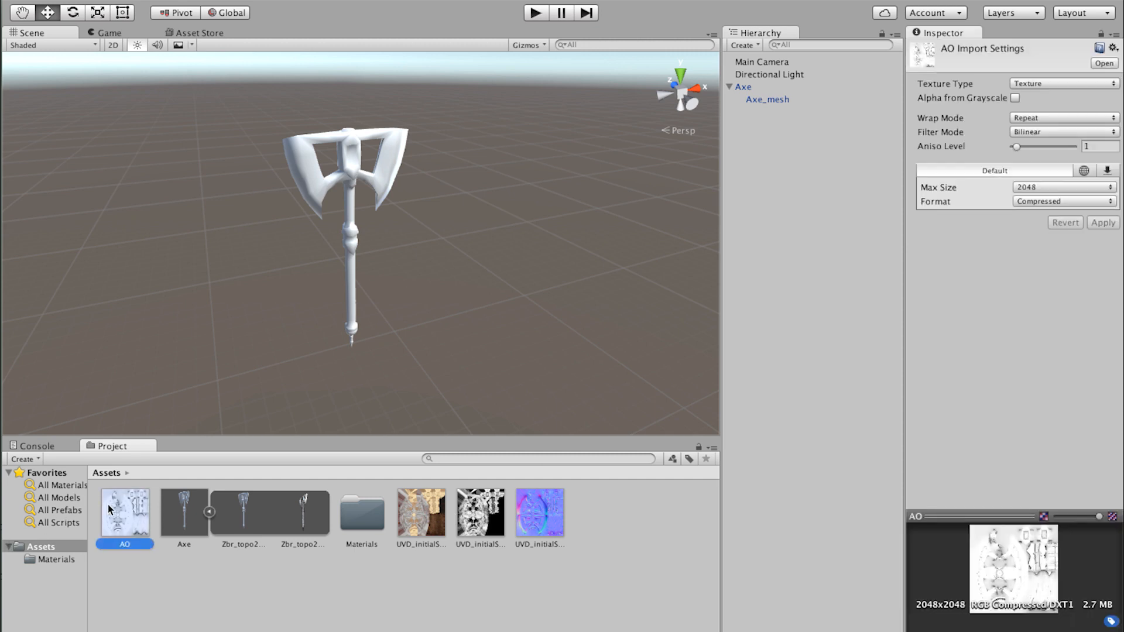
left_click(541, 515)
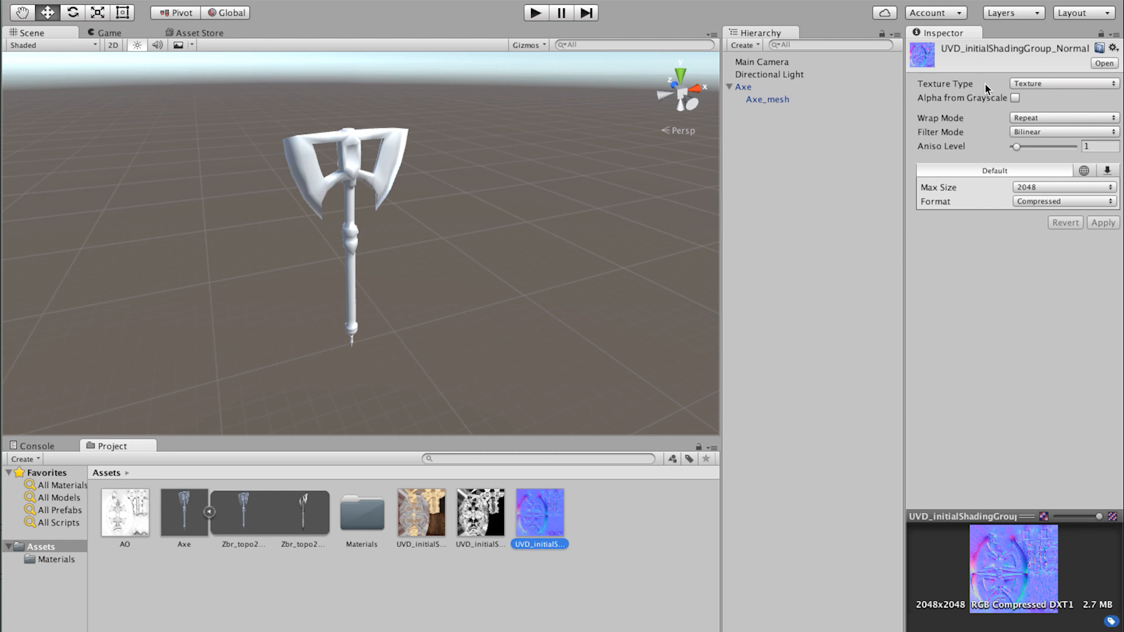
left_click(1040, 89)
left_click(1041, 95)
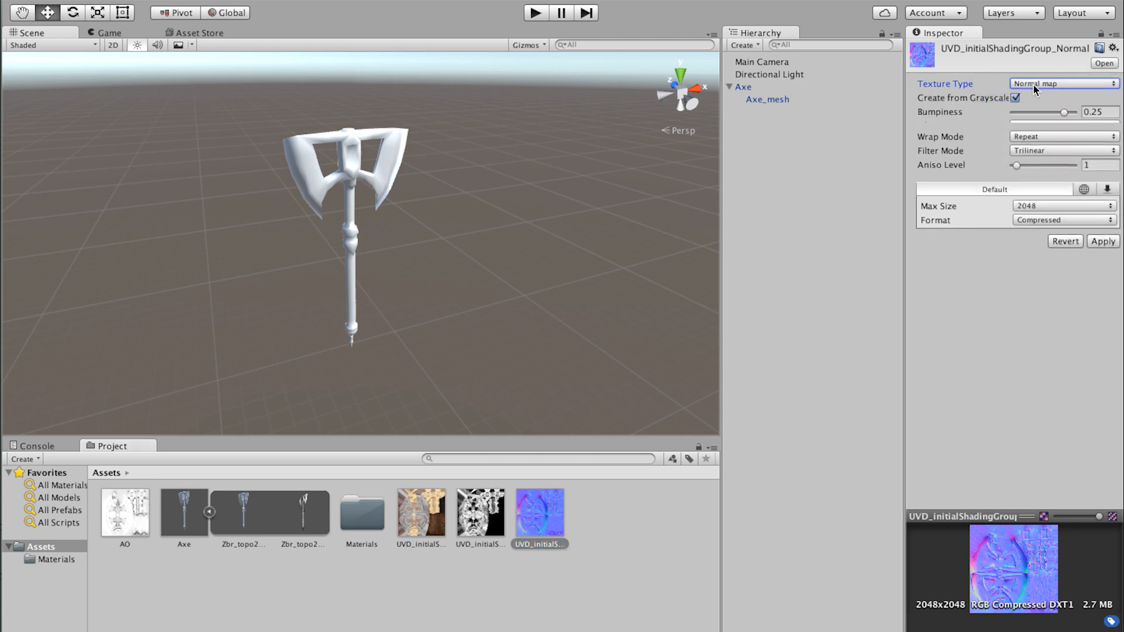
left_click(1016, 98)
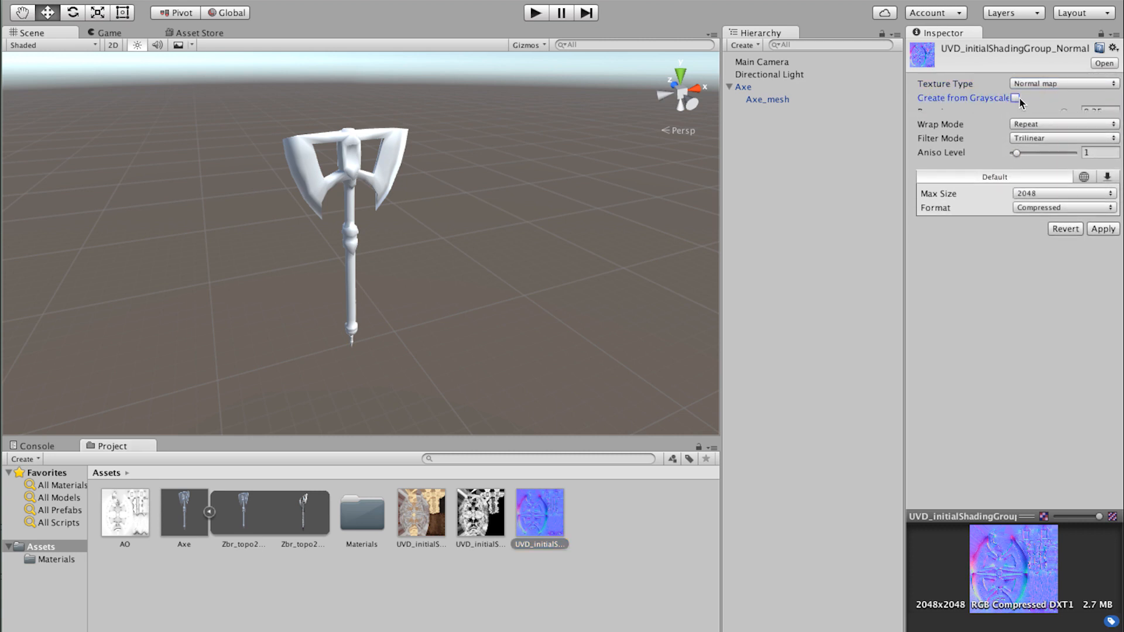
left_click(1097, 226)
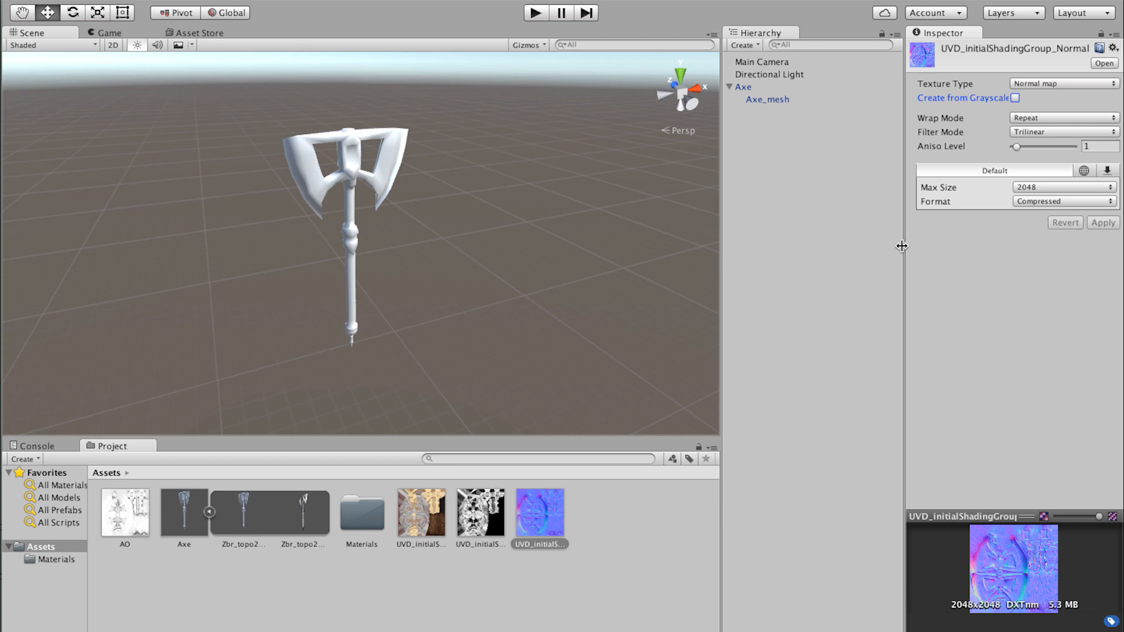
Step: Assign the AO texture to the Occlusion slot of Axe_mesh's Standard material
left_click(342, 185)
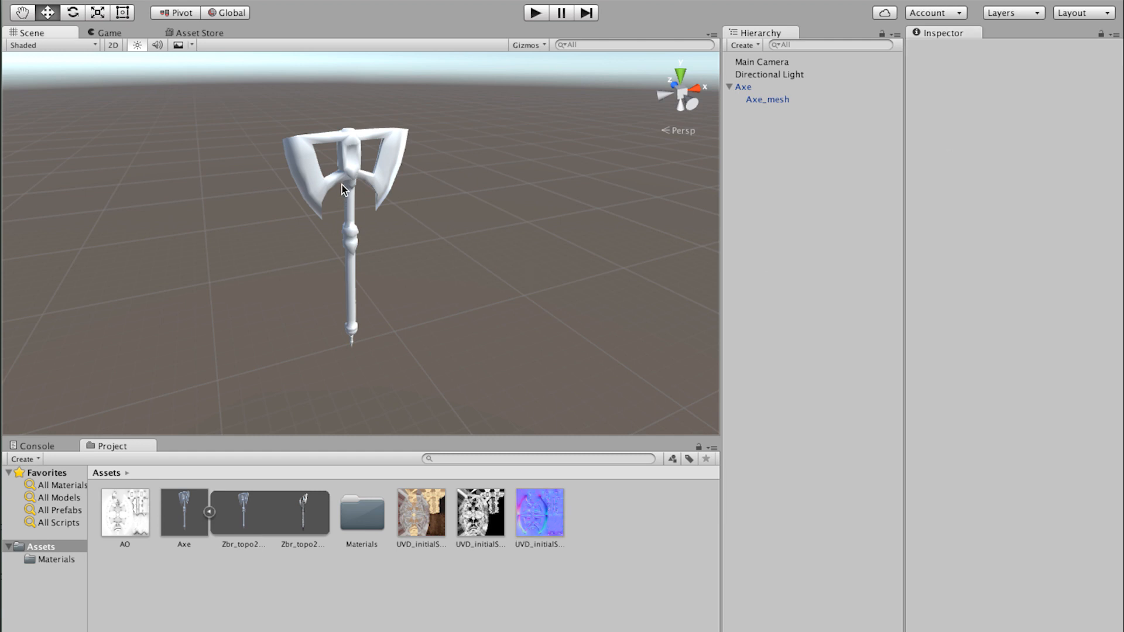
left_click(769, 99)
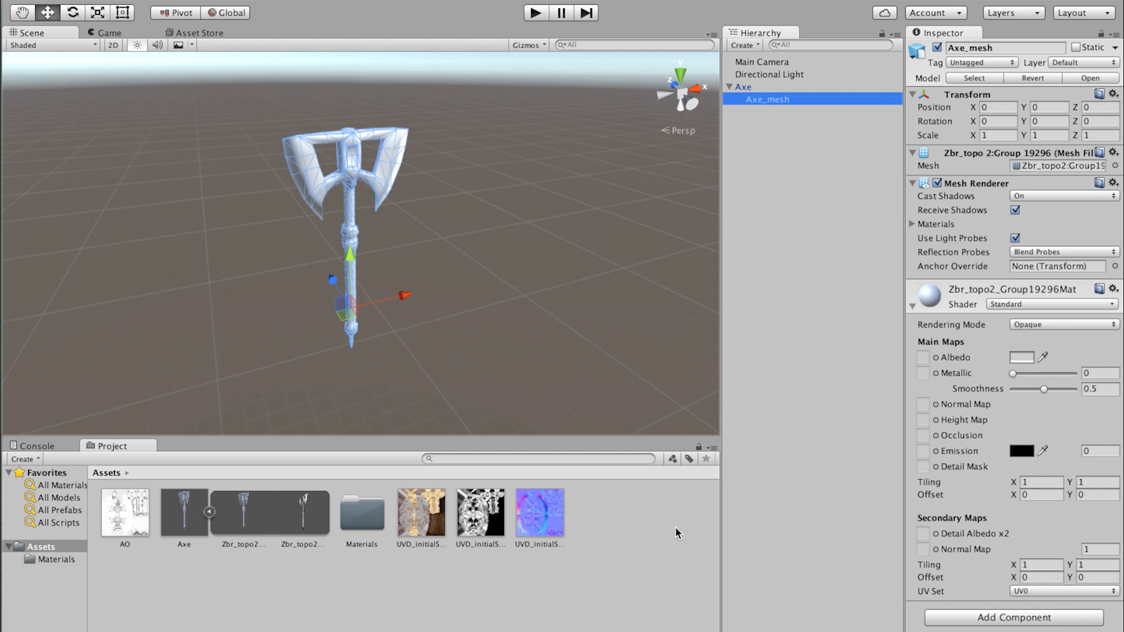
right_click_drag(310, 204, 806, 216, "alt")
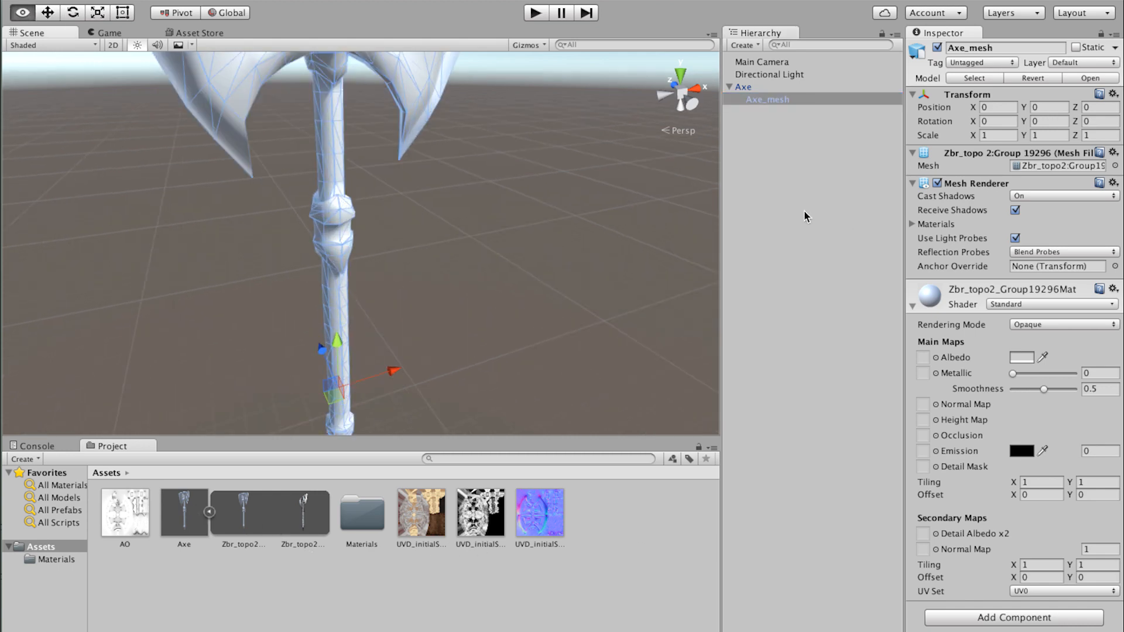
middle_click_drag(326, 117, 378, 295, "alt")
left_click_drag(415, 230, 410, 150, "alt")
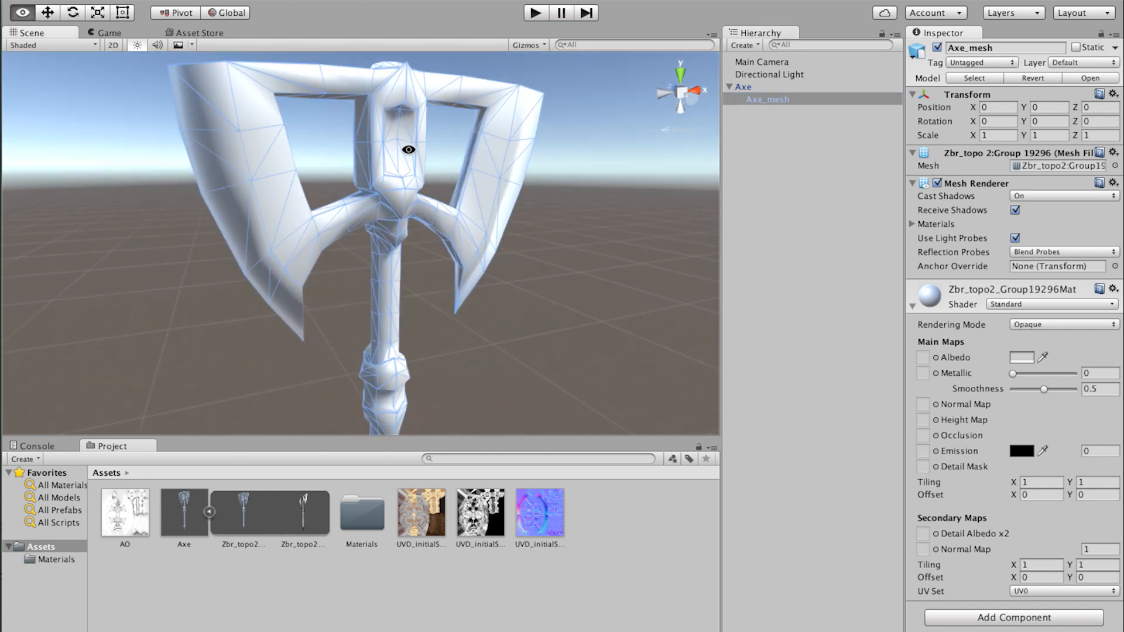
middle_click_drag(537, 188, 537, 258, "alt")
left_click(537, 261)
left_click_drag(537, 265, 535, 239, "alt")
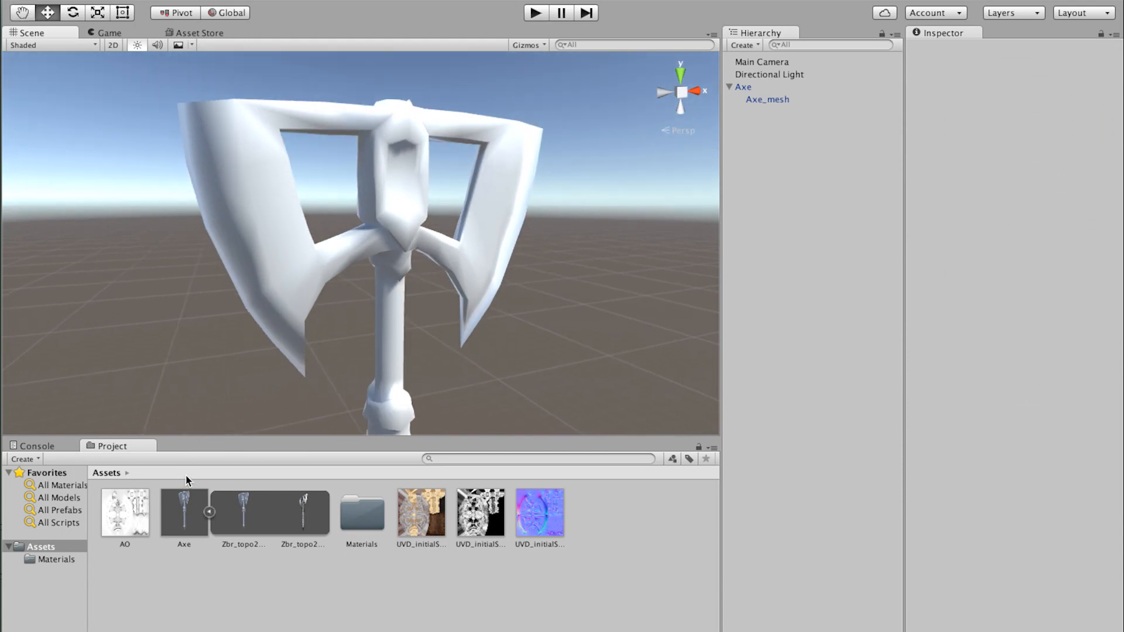
left_click(504, 233)
left_click(770, 100)
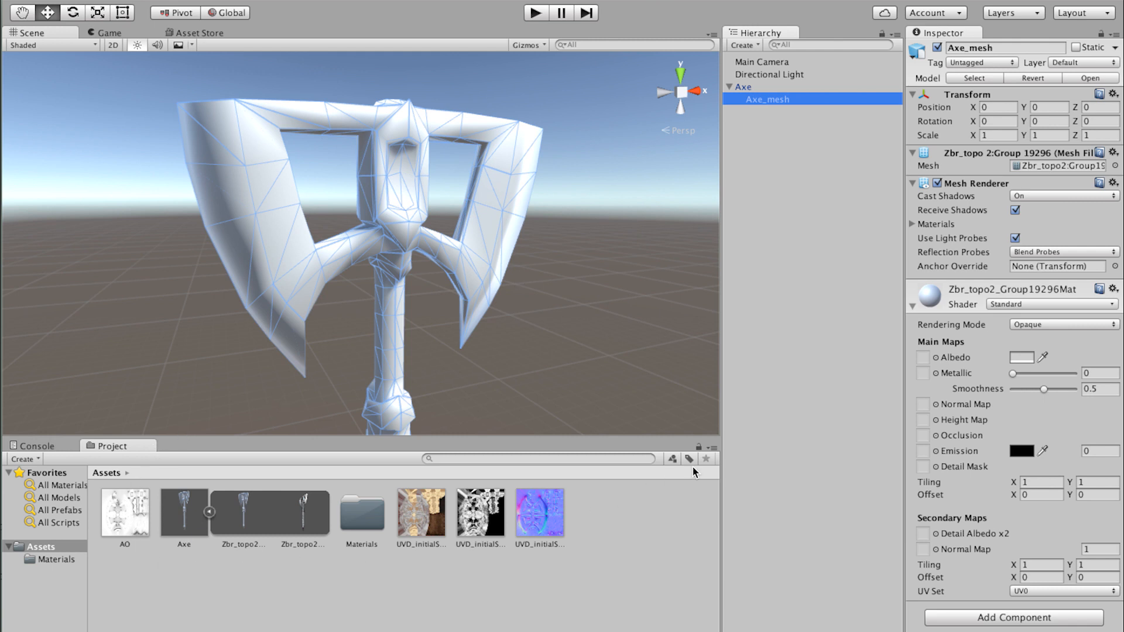
mouse_move(124, 516)
left_mouse_down()
mouse_move(1007, 497)
mouse_move(953, 441)
mouse_move(930, 441)
left_mouse_up()
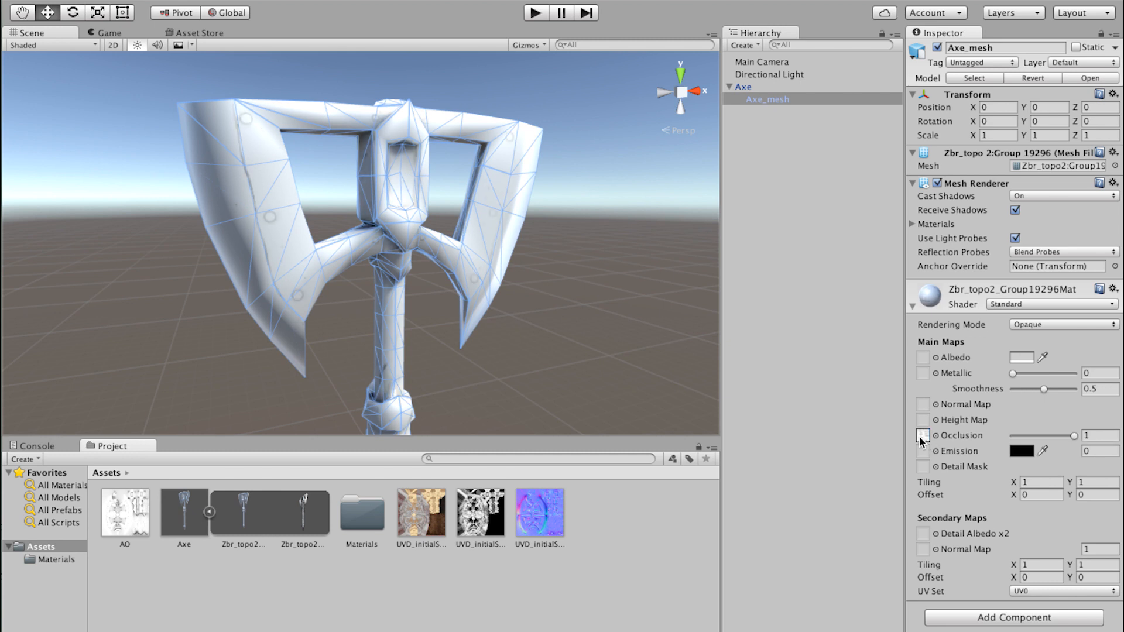
Step: Examine the effect of the occlusion map on the axe head and upper handle from the front, back and sides
left_click(543, 349)
left_click_drag(543, 349, 435, 149, "alt")
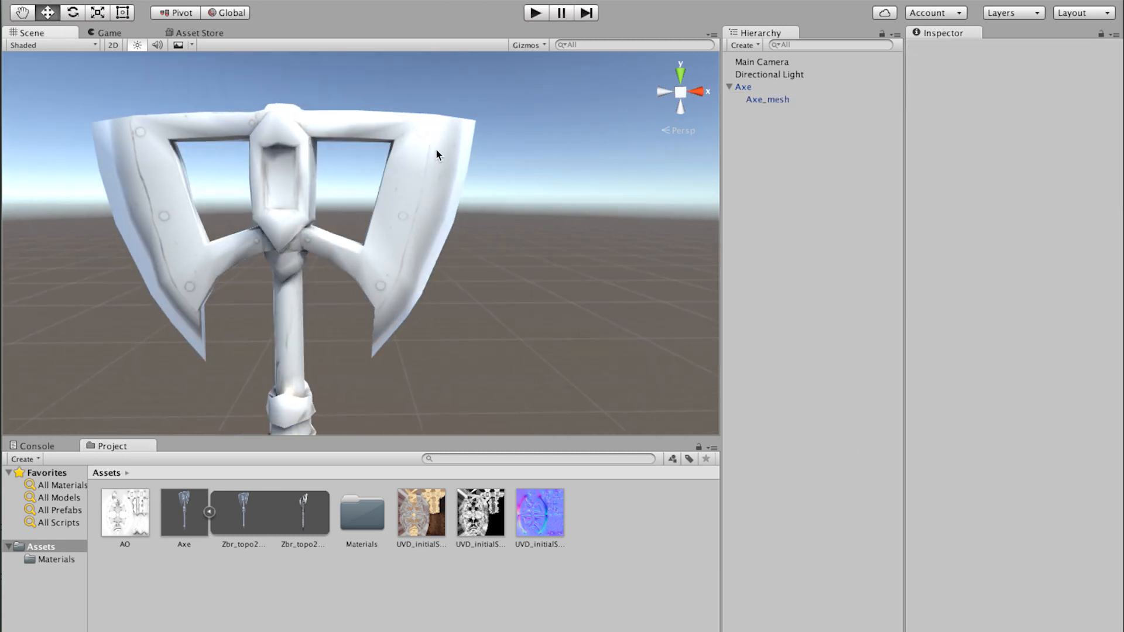
left_click_drag(375, 338, 381, 314, "alt")
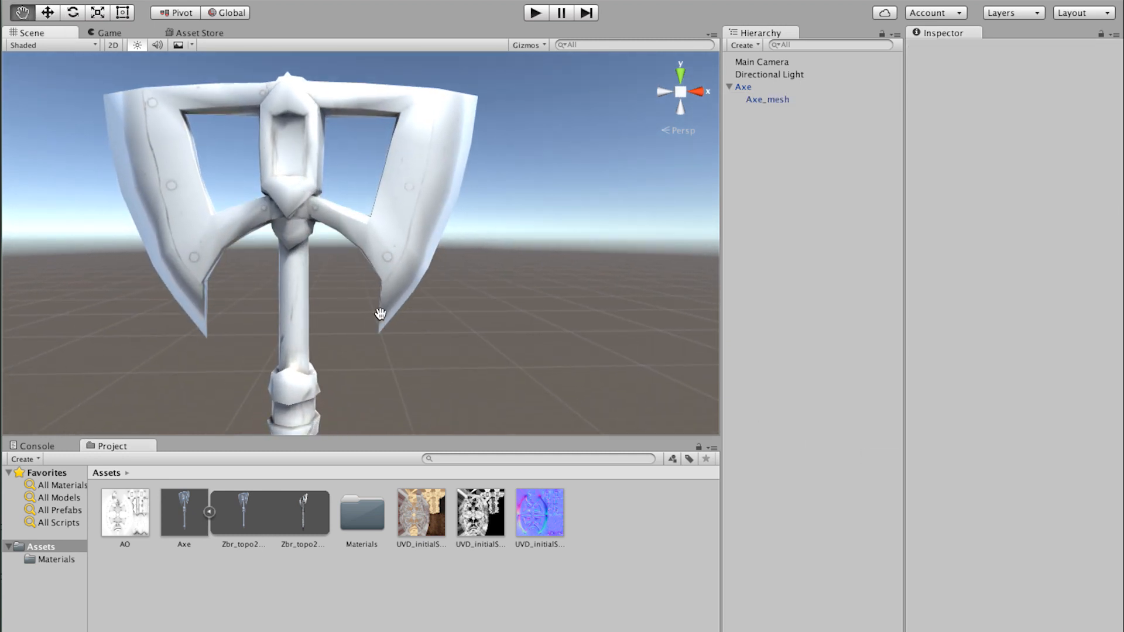
middle_click_drag(382, 314, 403, 216)
middle_click_drag(388, 339, 376, 417)
middle_click_drag(376, 232, 383, 286)
left_click_drag(382, 286, 571, 244, "alt")
left_click_drag(225, 192, 23, 203, "alt")
right_click_drag(497, 203, 831, 203, "alt")
left_click_drag(234, 203, 559, 176, "alt")
right_click_drag(559, 176, 221, 195, "alt")
middle_click_drag(222, 196, 229, 233, "alt")
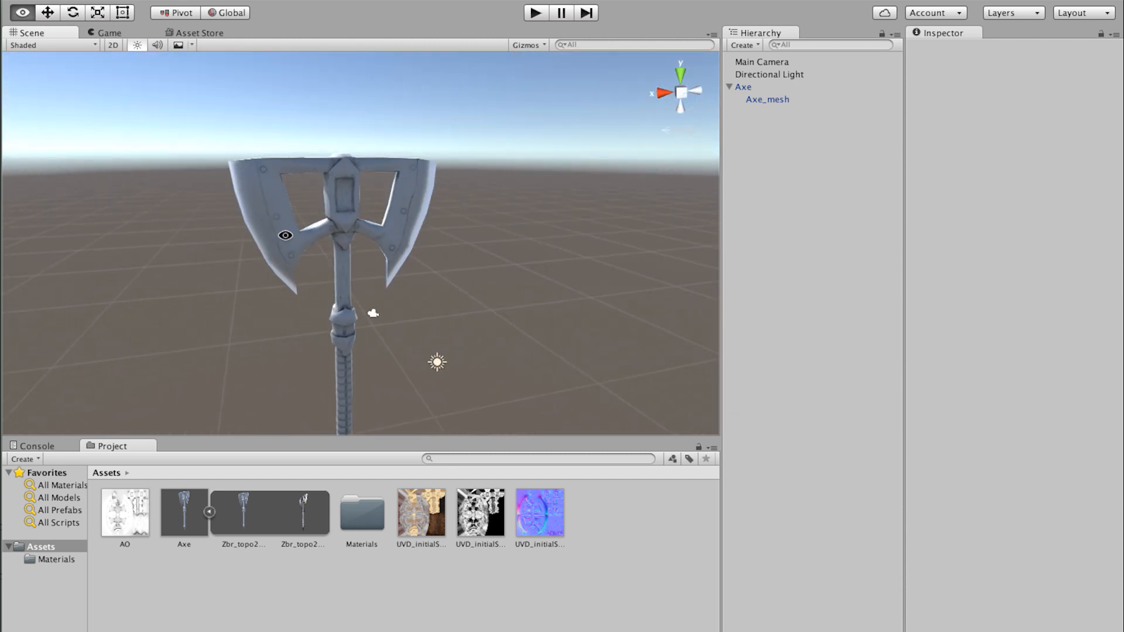
left_click_drag(286, 235, 359, 306, "alt")
middle_click_drag(319, 212, 348, 257, "alt")
right_click_drag(352, 261, 509, 281, "alt")
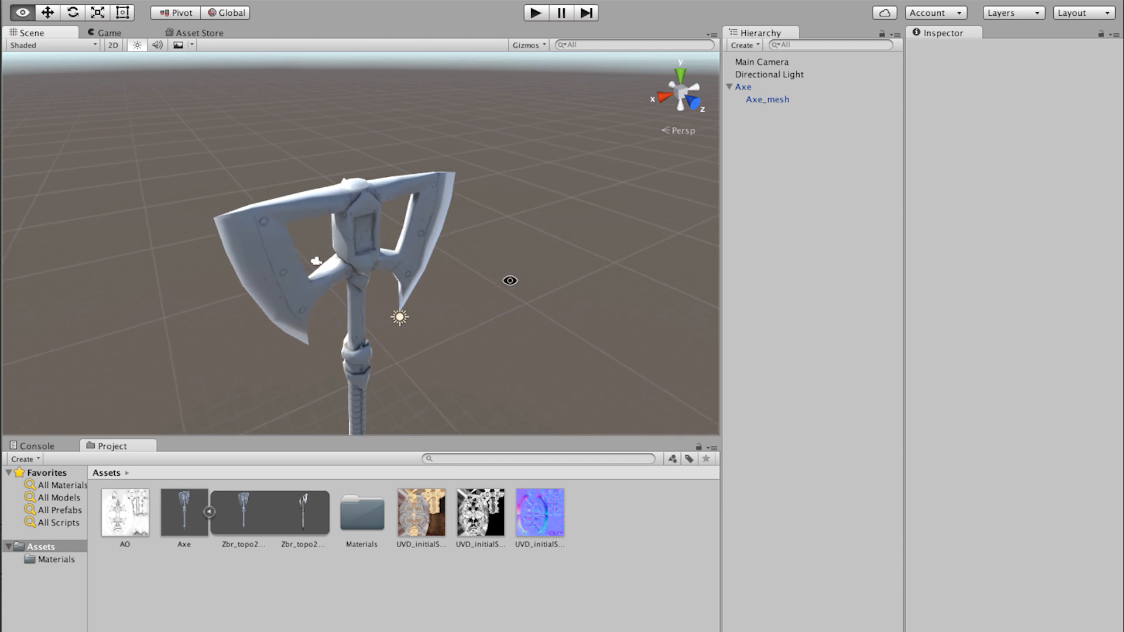
right_click_drag(434, 275, 345, 274, "alt")
left_click_drag(457, 273, 287, 283, "alt")
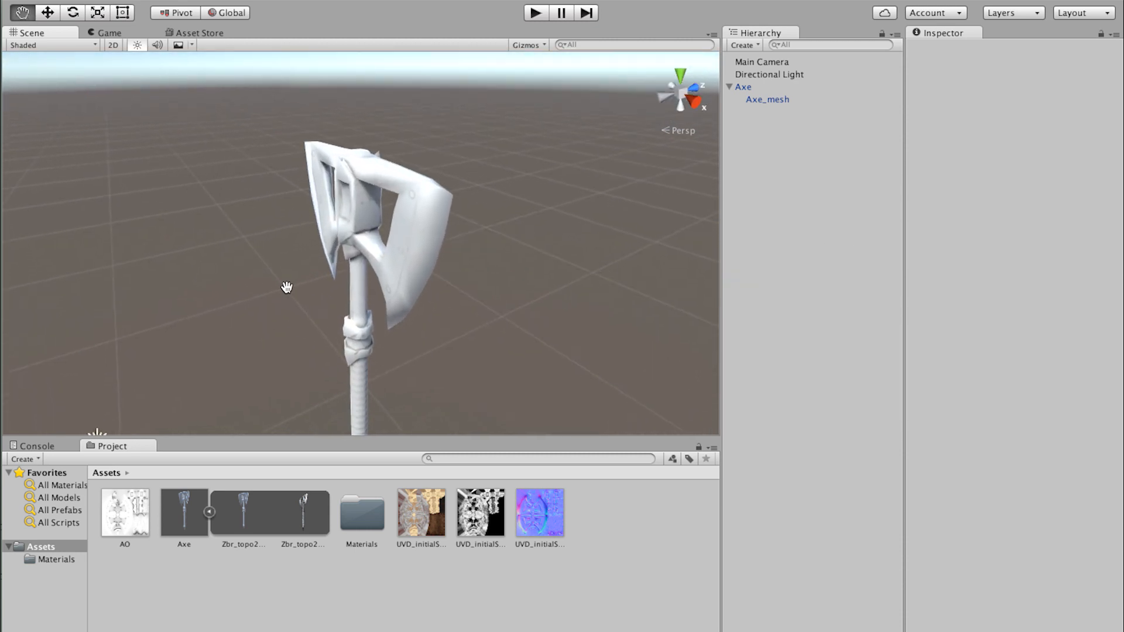
Step: Assign the AlbedoTransparency texture to the Albedo slot of Axe_mesh's material
left_click(392, 272)
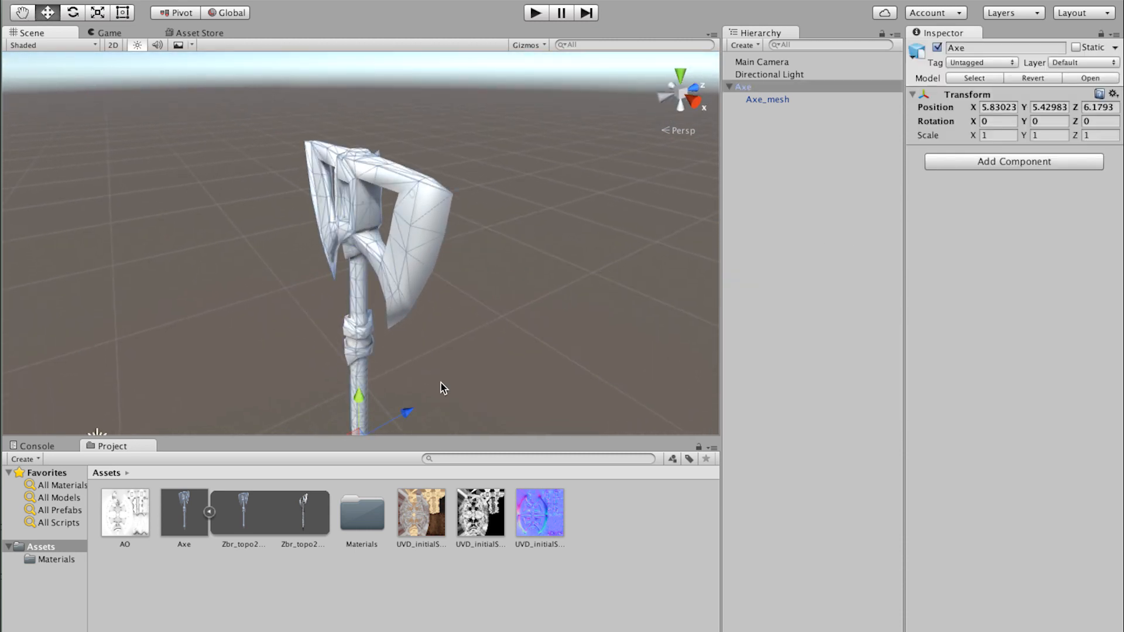
left_click(750, 100)
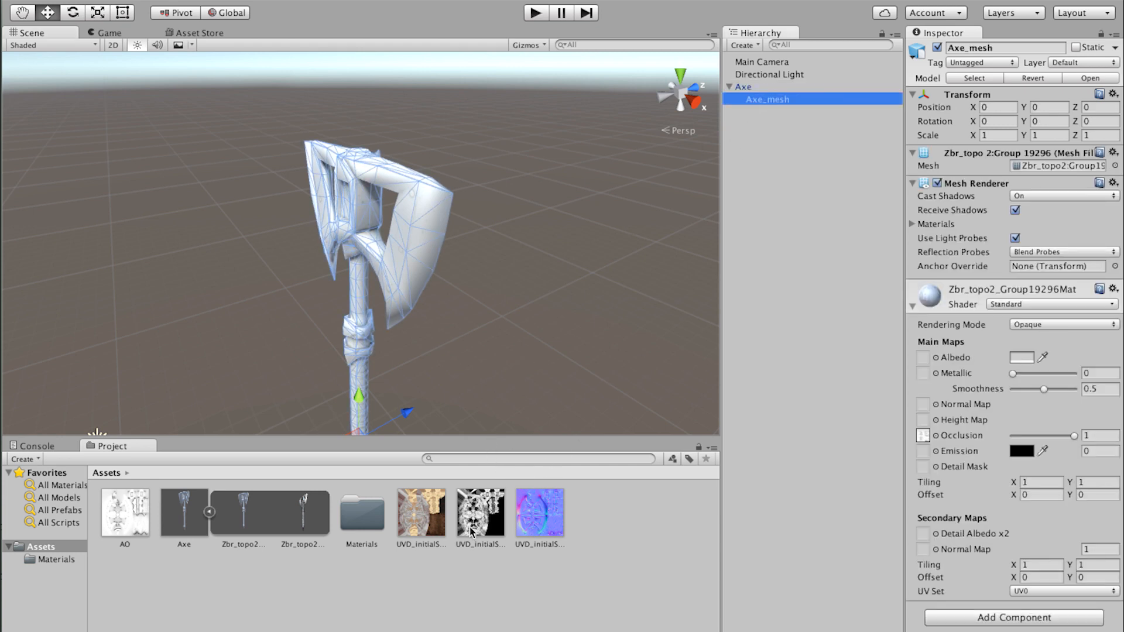
left_click_drag(431, 519, 927, 361)
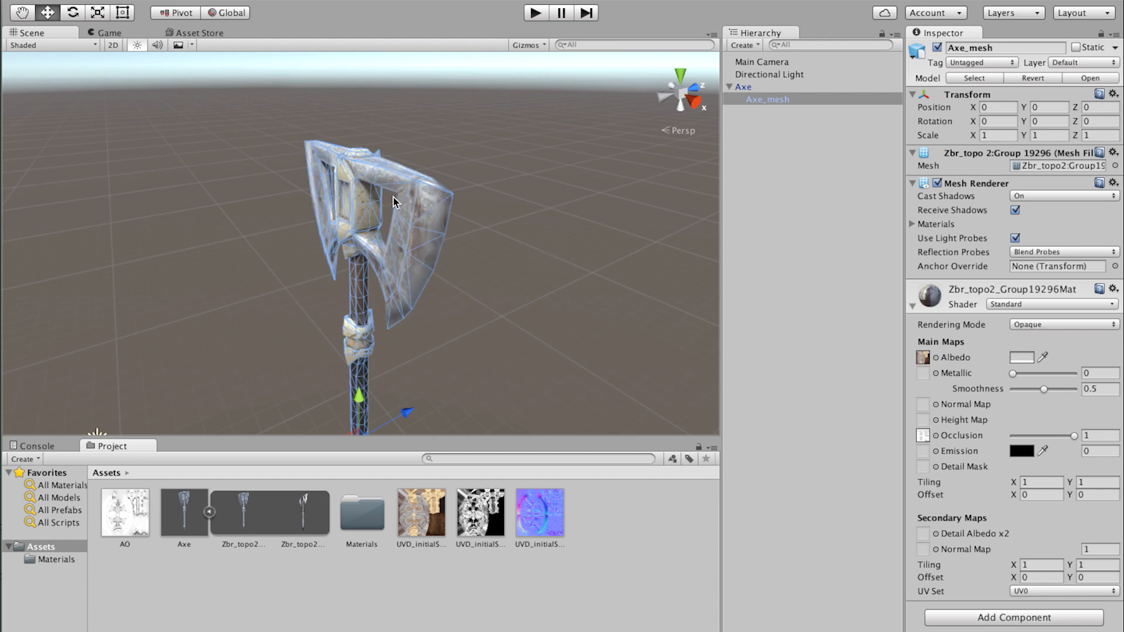
Step: Assign the MetallicSmoothness texture to the Metallic slot and the Normal texture to the Normal Map slot of Axe_mesh's material
left_click_drag(394, 202, 517, 168, "alt")
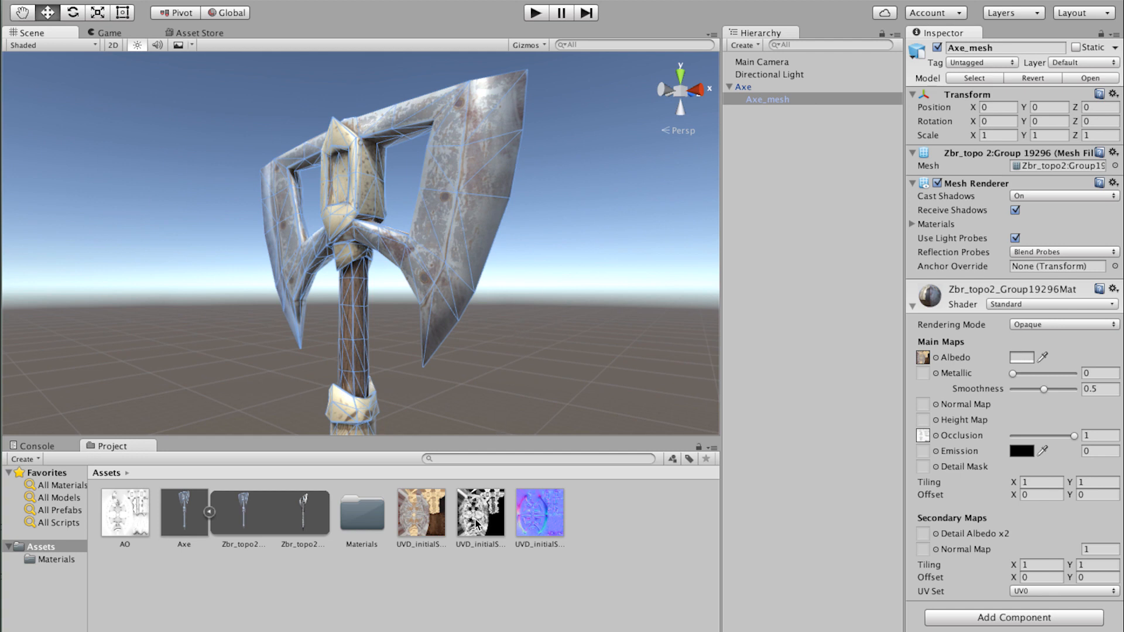
left_click_drag(475, 523, 920, 376)
left_click_drag(480, 513, 922, 377)
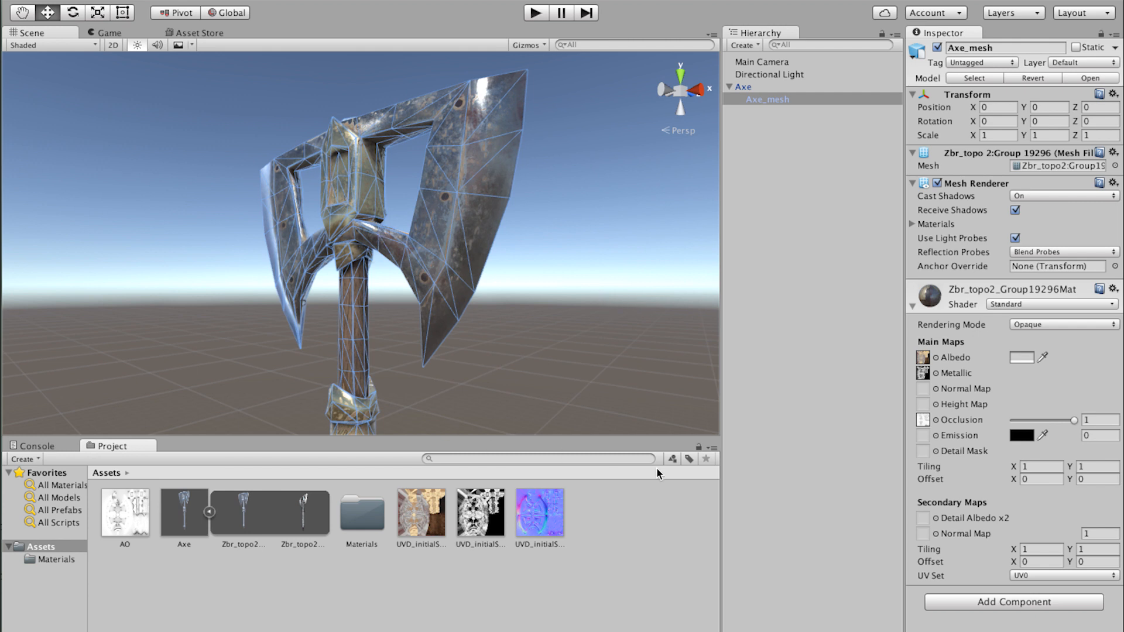
mouse_move(544, 517)
left_mouse_down()
mouse_move(580, 534)
mouse_move(665, 516)
mouse_move(922, 392)
left_mouse_up()
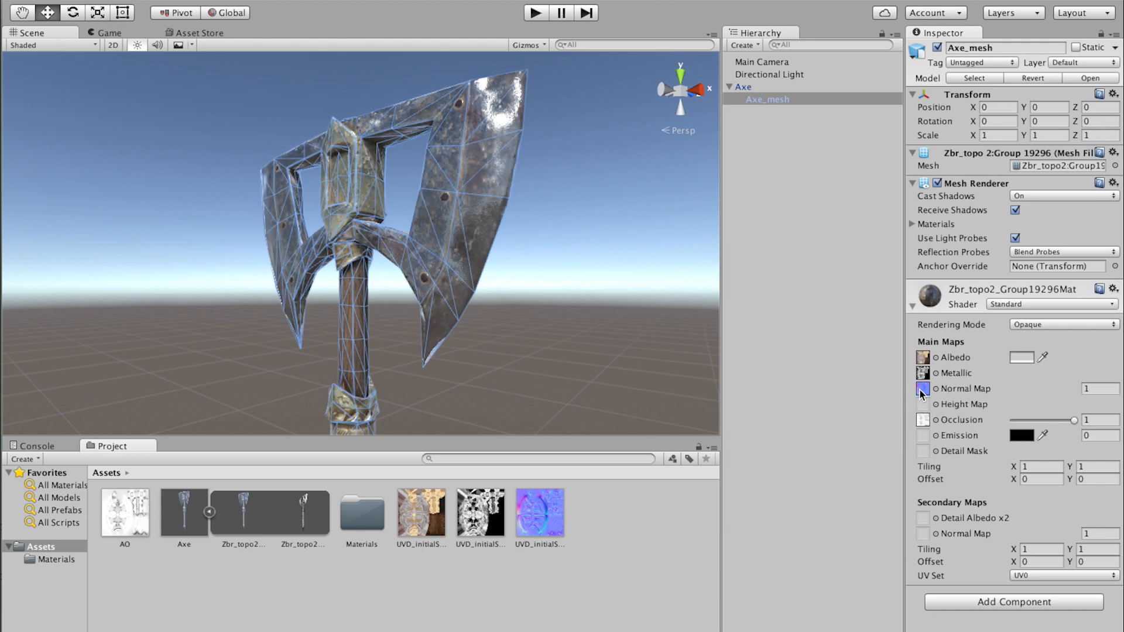
Step: Inspect the fully textured axe from several angles, including the handle and the top of the head
left_click(473, 289)
left_click_drag(404, 304, 623, 356, "alt")
left_click(505, 321)
left_click_drag(466, 328, 562, 282, "alt")
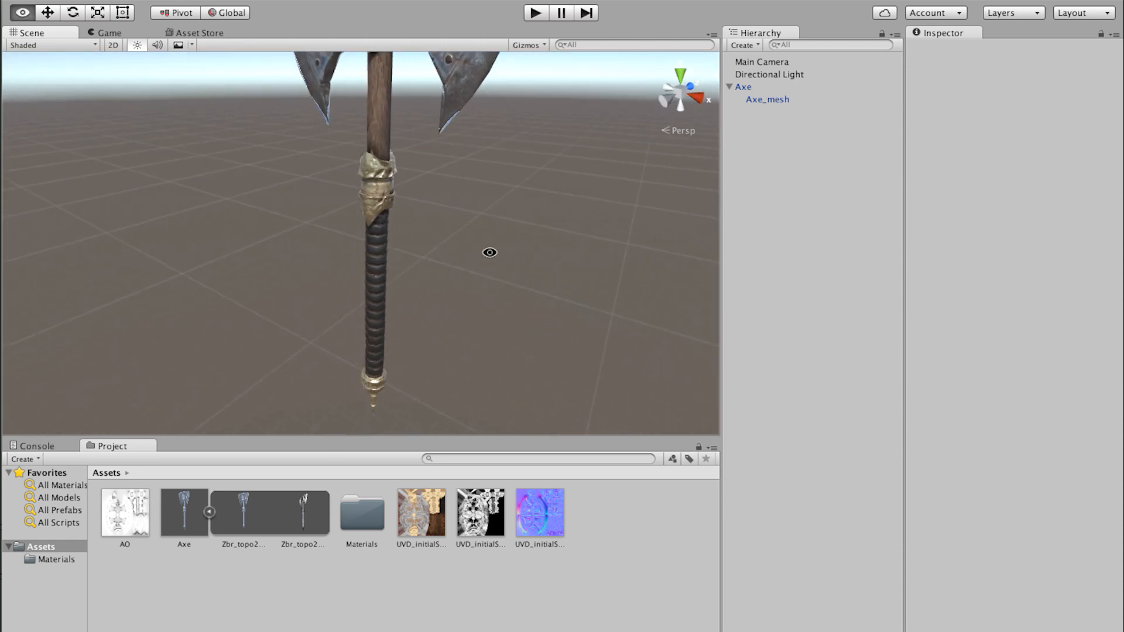
left_click_drag(490, 253, 412, 289)
right_click_drag(411, 289, 658, 301, "alt")
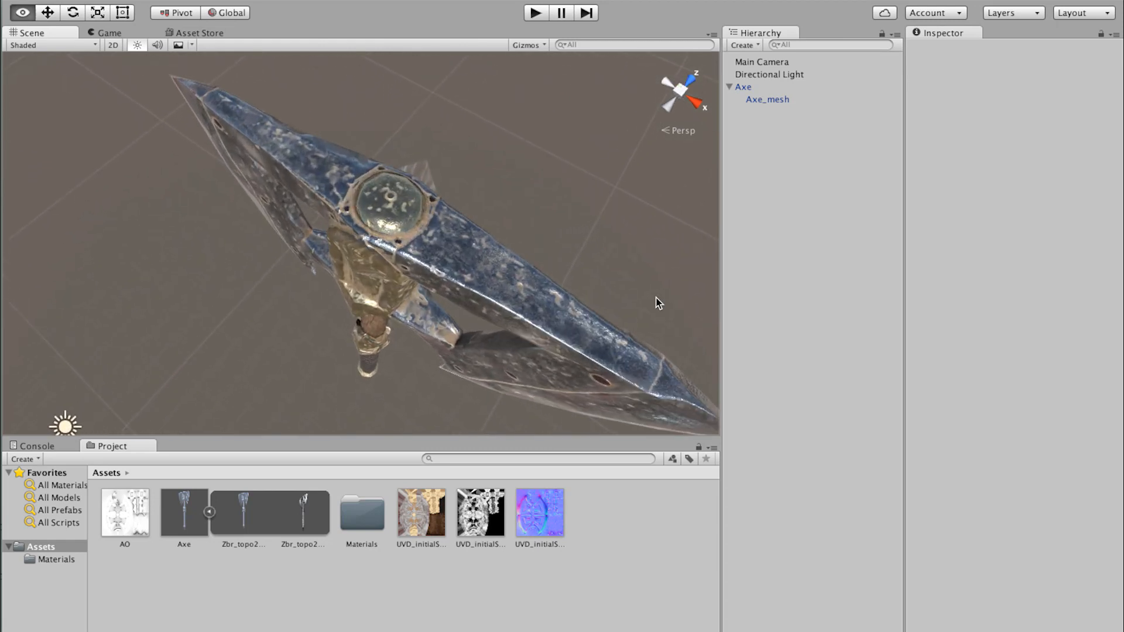
left_click_drag(445, 287, 451, 220, "alt")
right_click_drag(451, 221, 70, 246, "alt")
left_click_drag(234, 299, 241, 182, "alt")
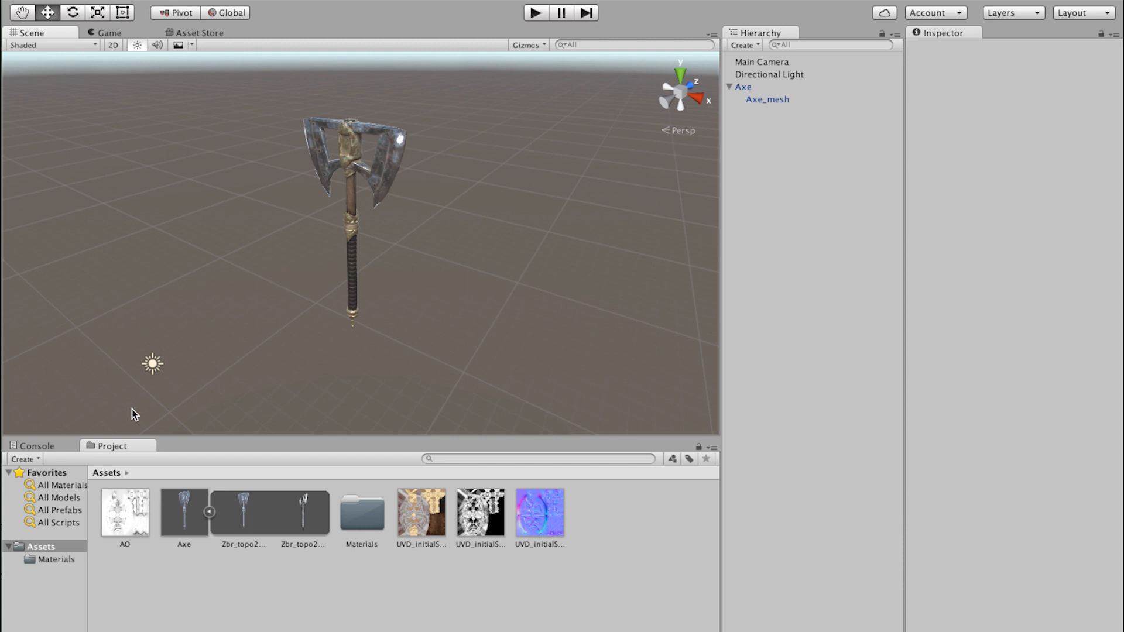
Step: Rotate the Directional Light to about X 33, Y -81, Z -117 to light the axe from another direction
left_click(153, 365)
left_click_drag(184, 357, 193, 82)
scroll(193, 82, "up", 2)
middle_click_drag(193, 82, 207, 161)
key("e")
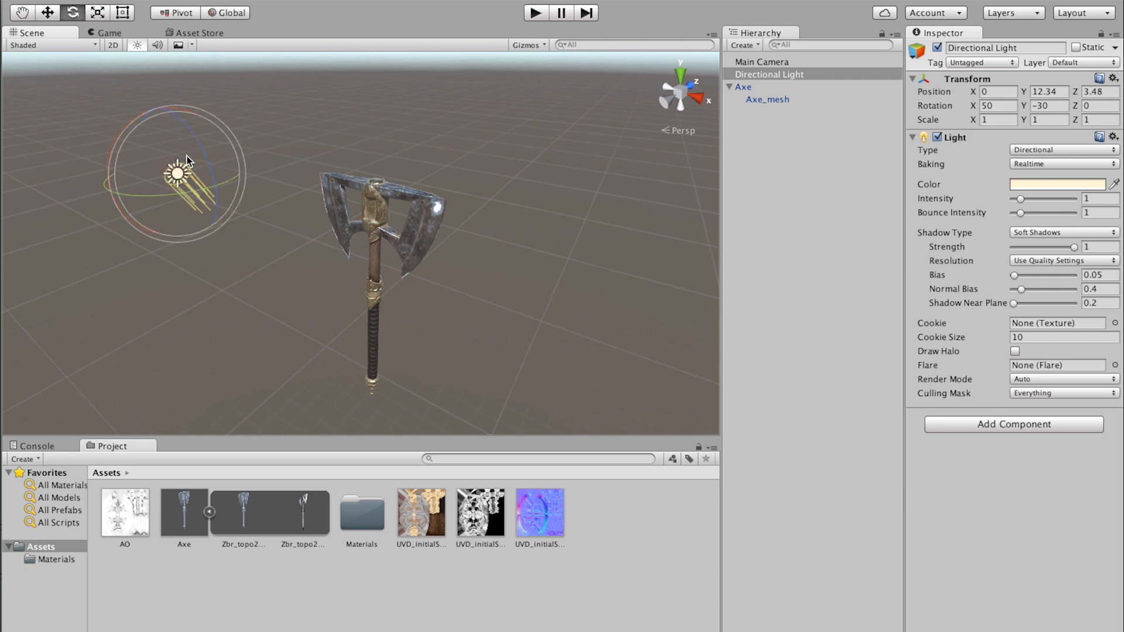
left_click_drag(121, 137, 283, 47)
left_click_drag(231, 170, 181, 232)
Step: Examine the axe's blades, wooden handle and gold fittings up close and as a whole under the rotated light
right_click_drag(199, 245, 699, 300, "alt")
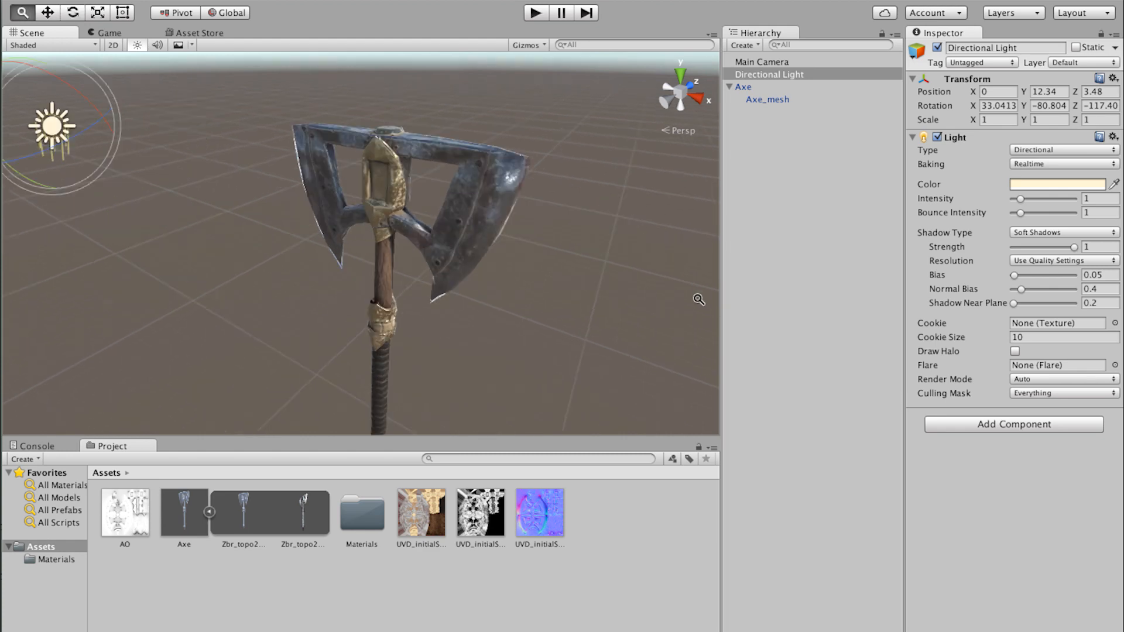
middle_click_drag(509, 343, 446, 228)
right_click_drag(446, 228, 585, 158, "alt")
middle_click_drag(345, 117, 346, 236)
right_click_drag(352, 246, 381, 305, "alt")
middle_click_drag(377, 304, 369, 201)
right_click_drag(369, 201, 357, 147, "alt")
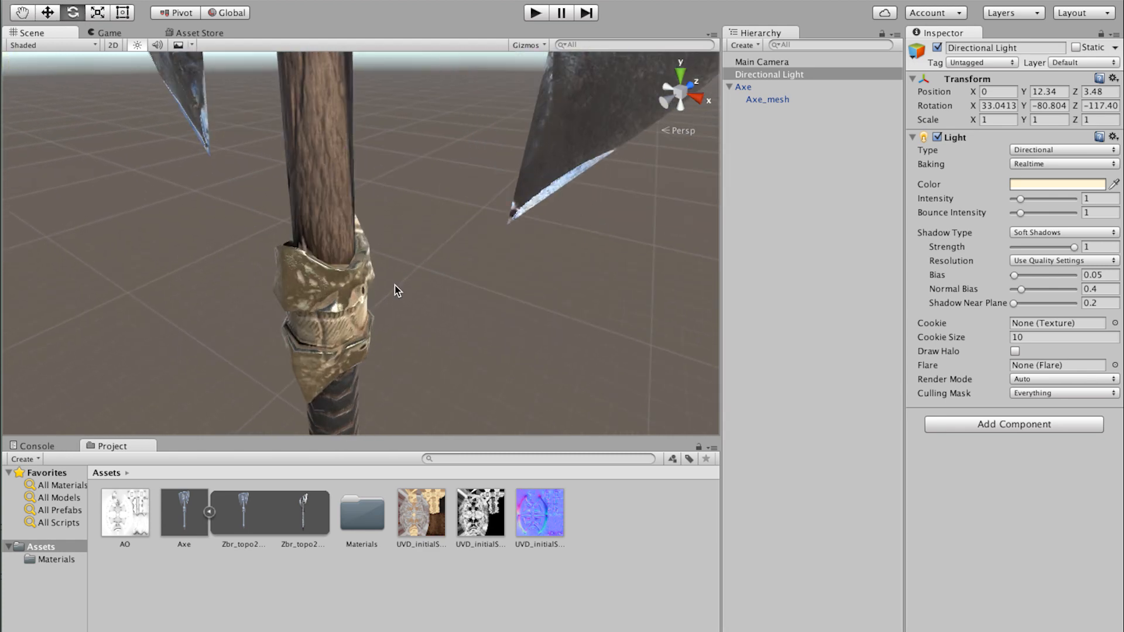
left_click_drag(396, 291, 421, 253, "alt")
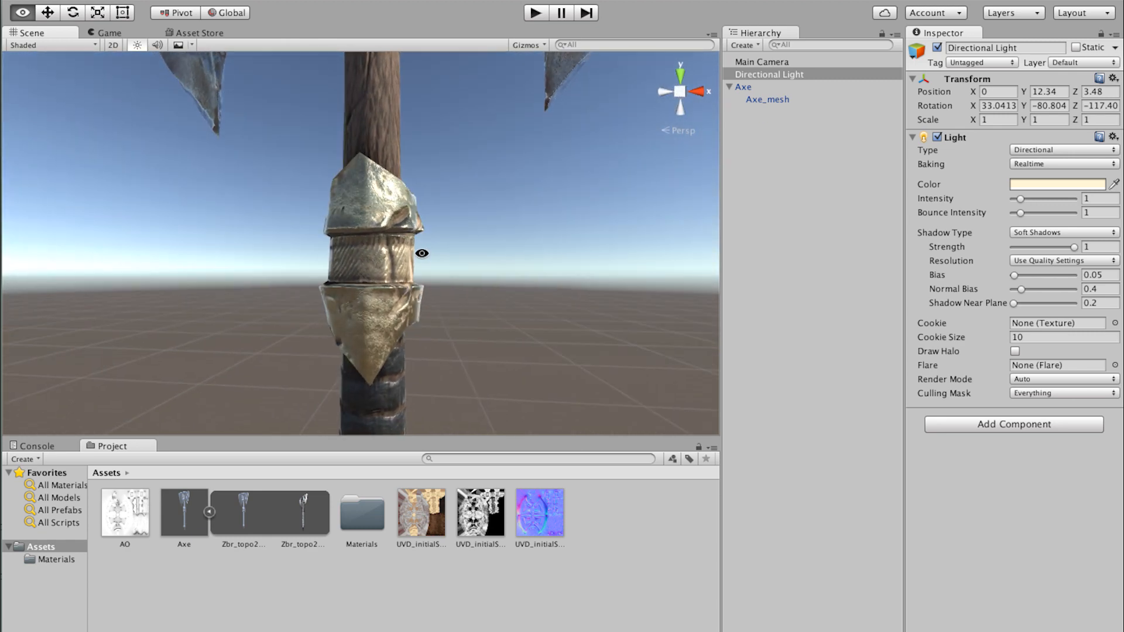
left_click_drag(368, 220, 395, 221, "alt")
middle_click_drag(442, 314, 353, 70)
middle_click_drag(346, 279, 375, 175)
left_click_drag(374, 269, 187, 278, "alt")
right_click_drag(281, 281, 211, 306, "alt")
right_click_drag(363, 286, 301, 296, "alt")
left_click_drag(457, 157, 469, 329, "alt")
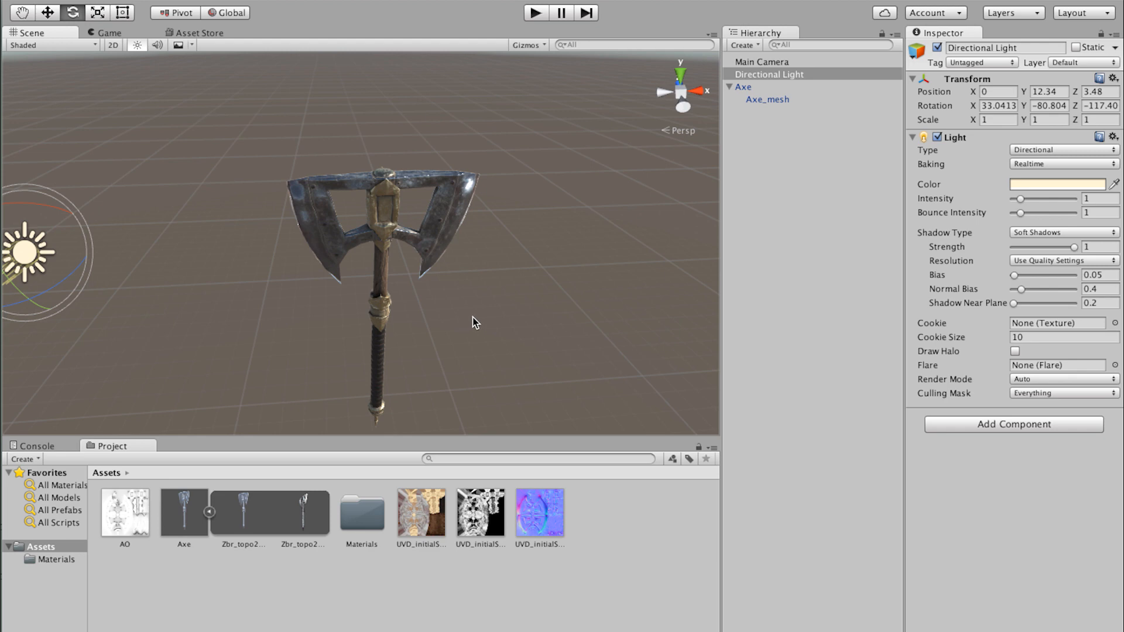
middle_click_drag(472, 317, 468, 276)
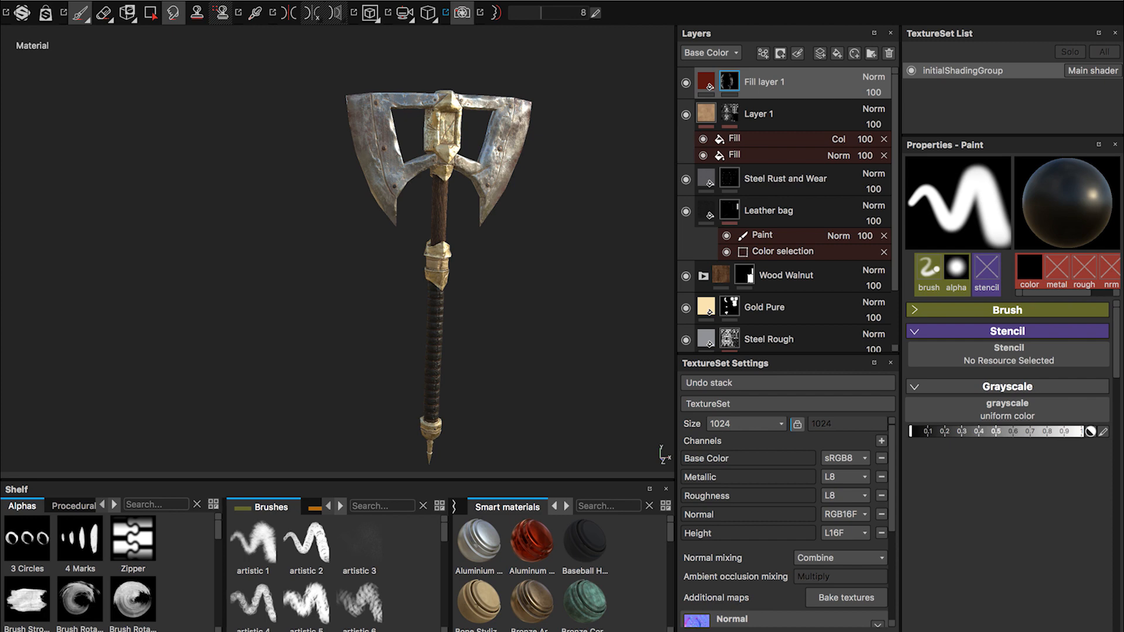
Step: Switch to Substance Painter, open the texture export settings, and choose the Unreal Engine 4 (Packed) configuration
left_click(173, 1)
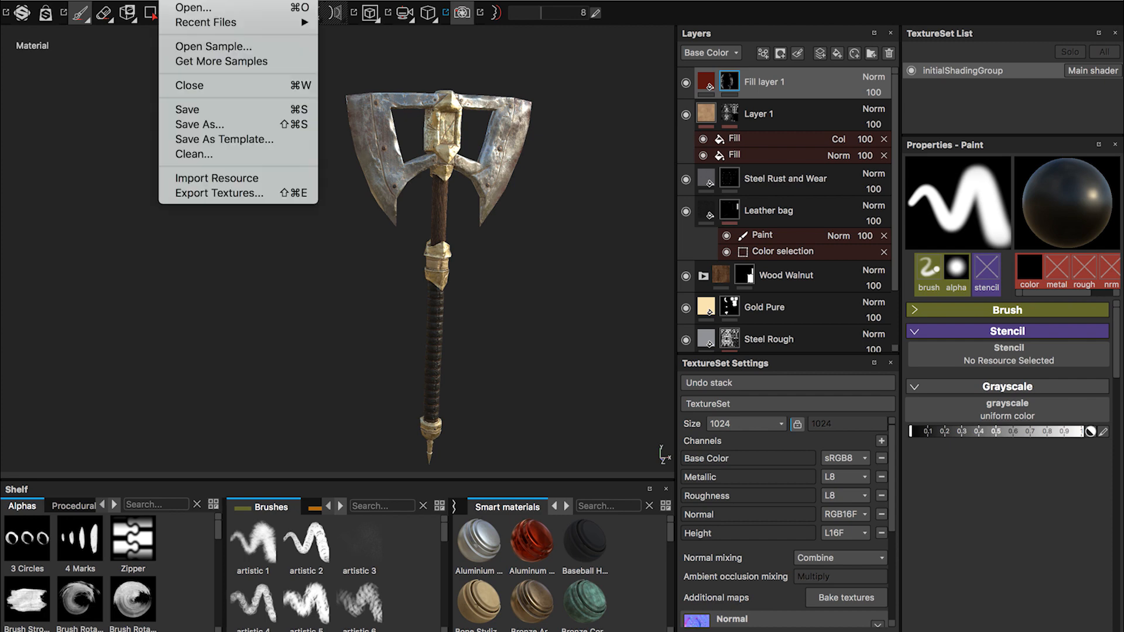
left_click(240, 192)
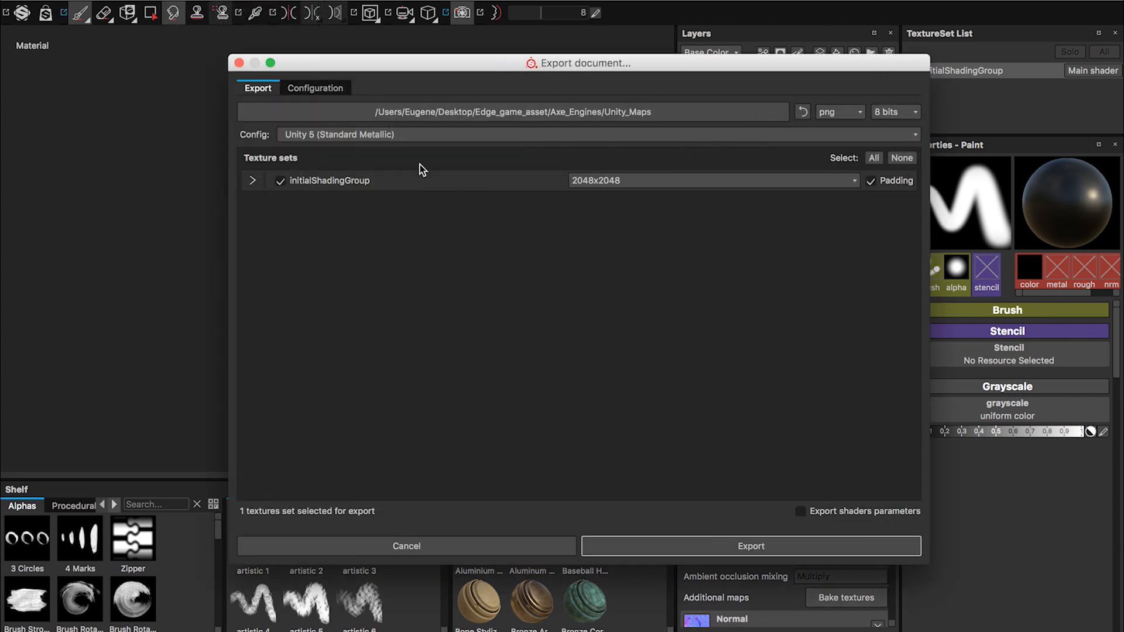
left_click(406, 138)
left_click(361, 196)
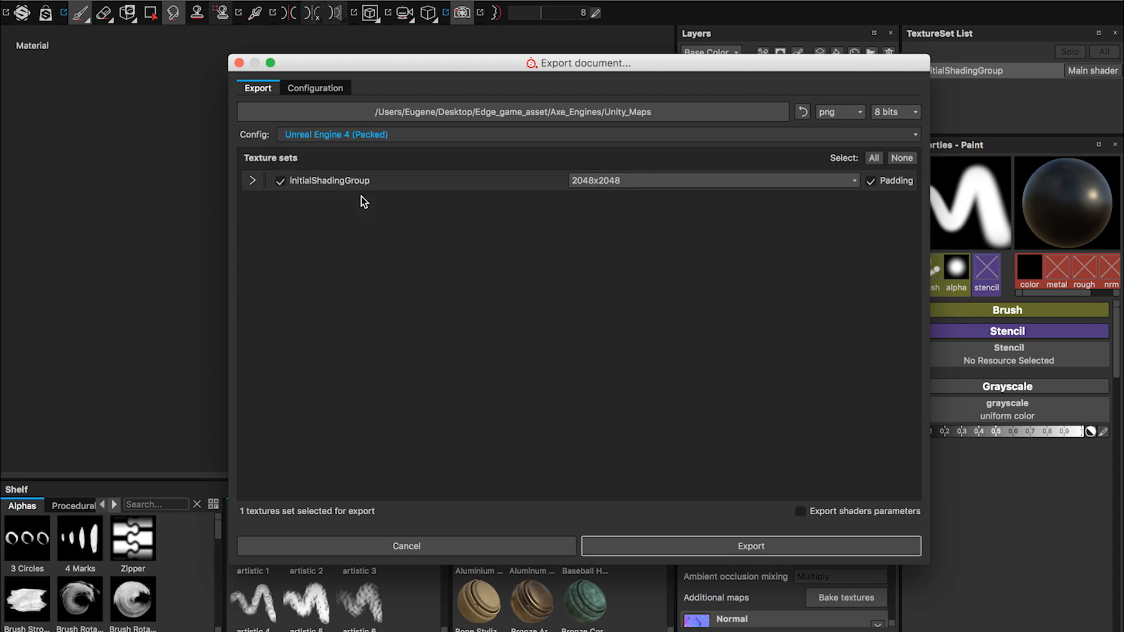
Step: Review the output maps and packed channels of the Unreal Engine 4 (Packed) preset in the export configuration
left_click(316, 89)
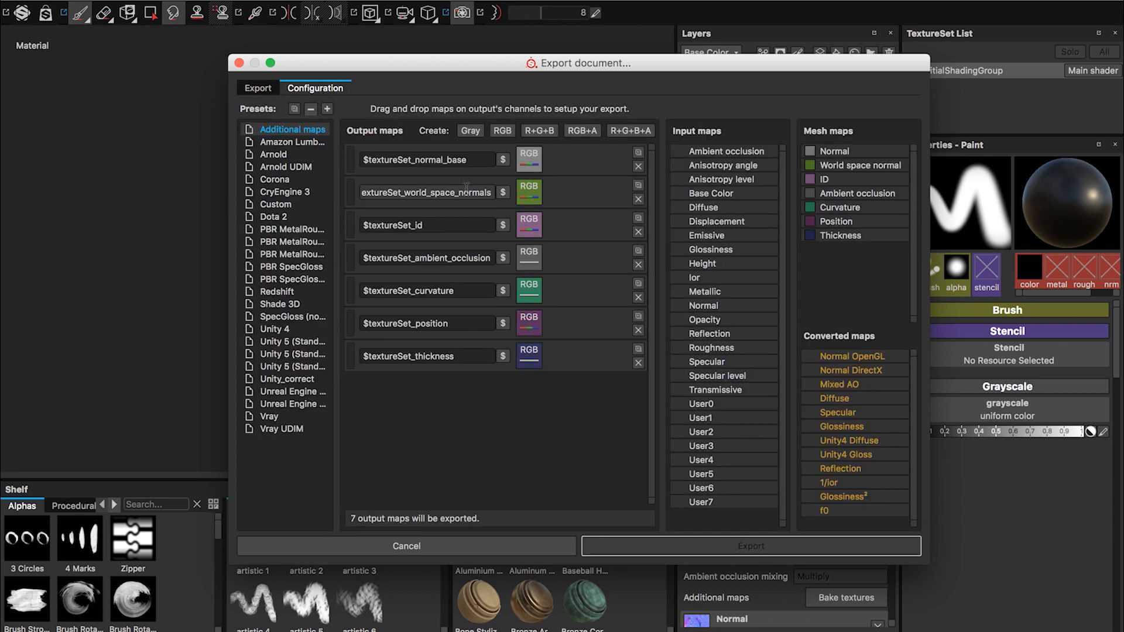
left_click(287, 399)
left_click(310, 392)
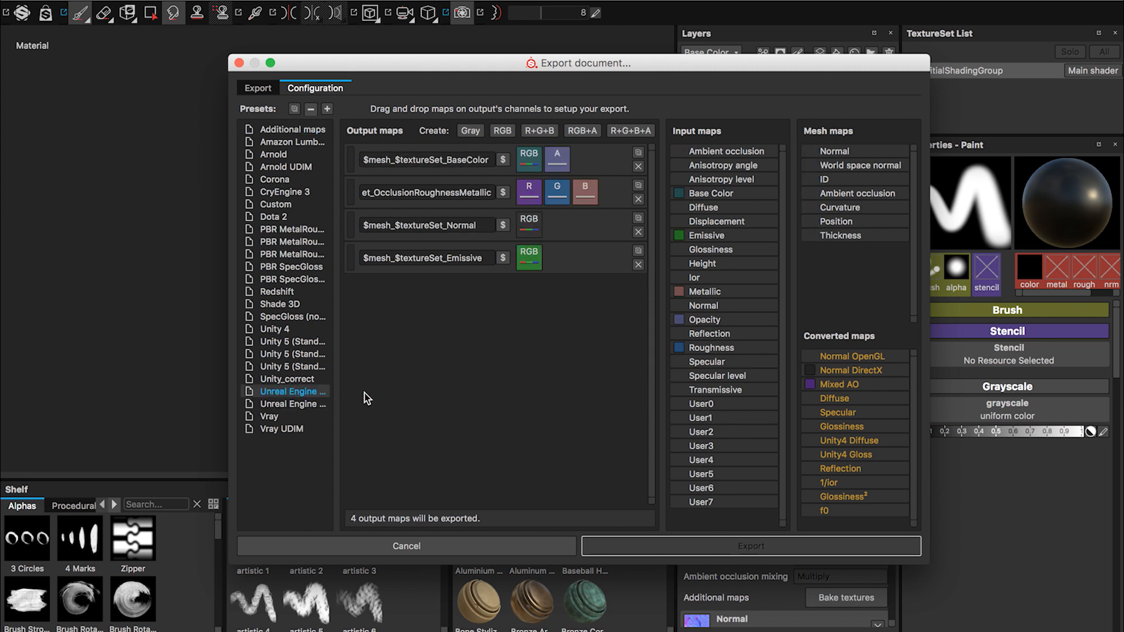
left_click_drag(230, 377, 68, 378)
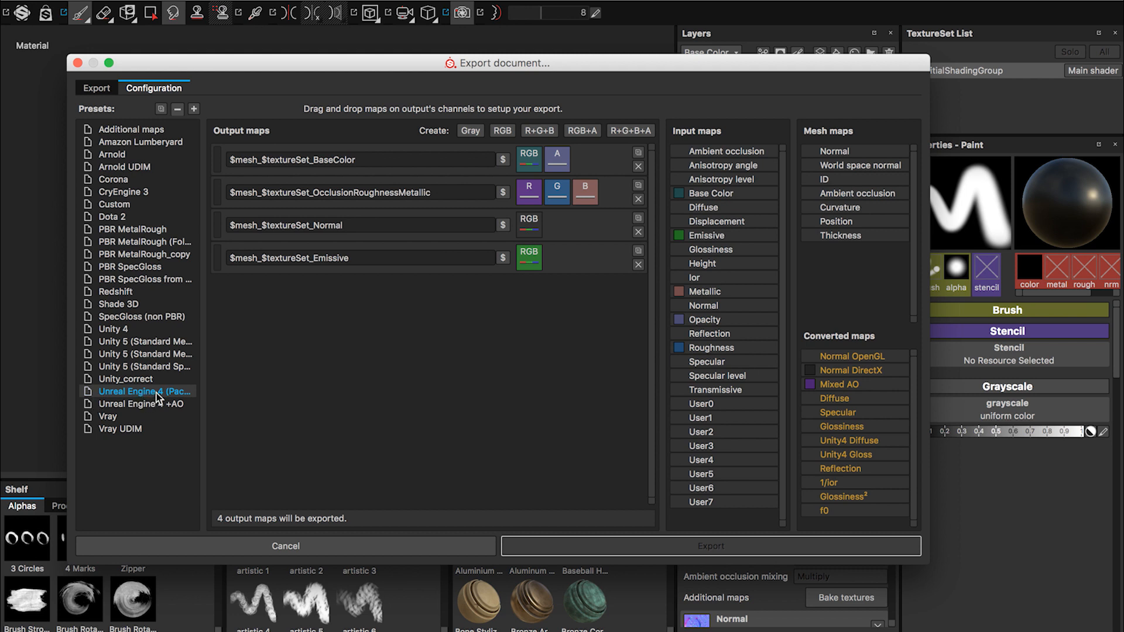
left_click(96, 89)
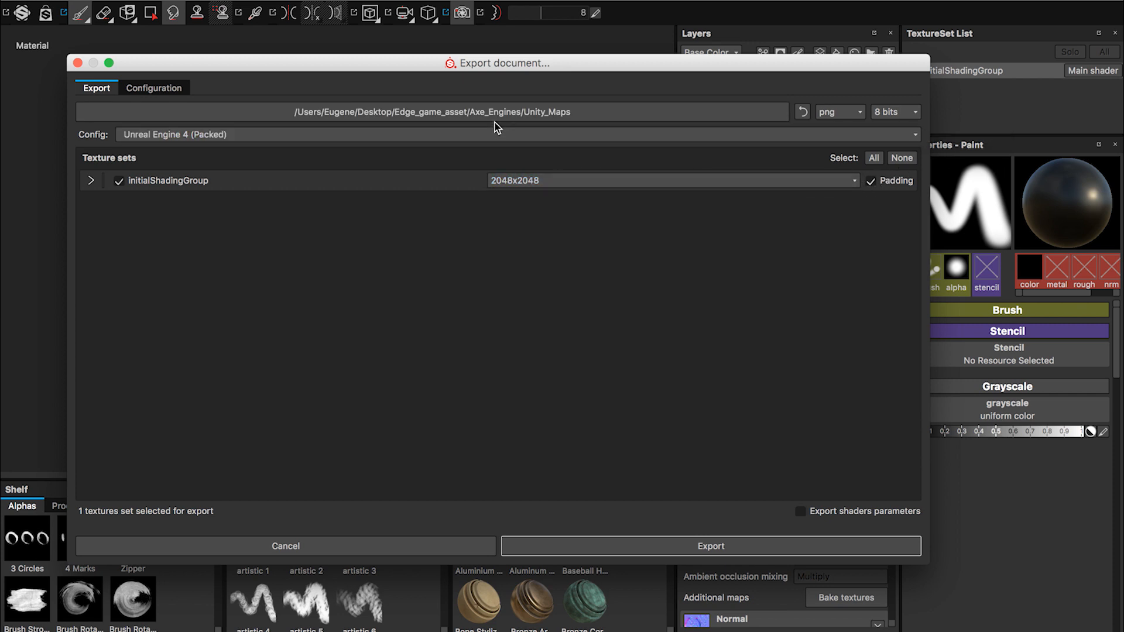
Step: Export the textures without padding into the Axe_Engines/UE4_Maps folder and open that folder
left_click(875, 182)
left_click(664, 112)
left_click(515, 120)
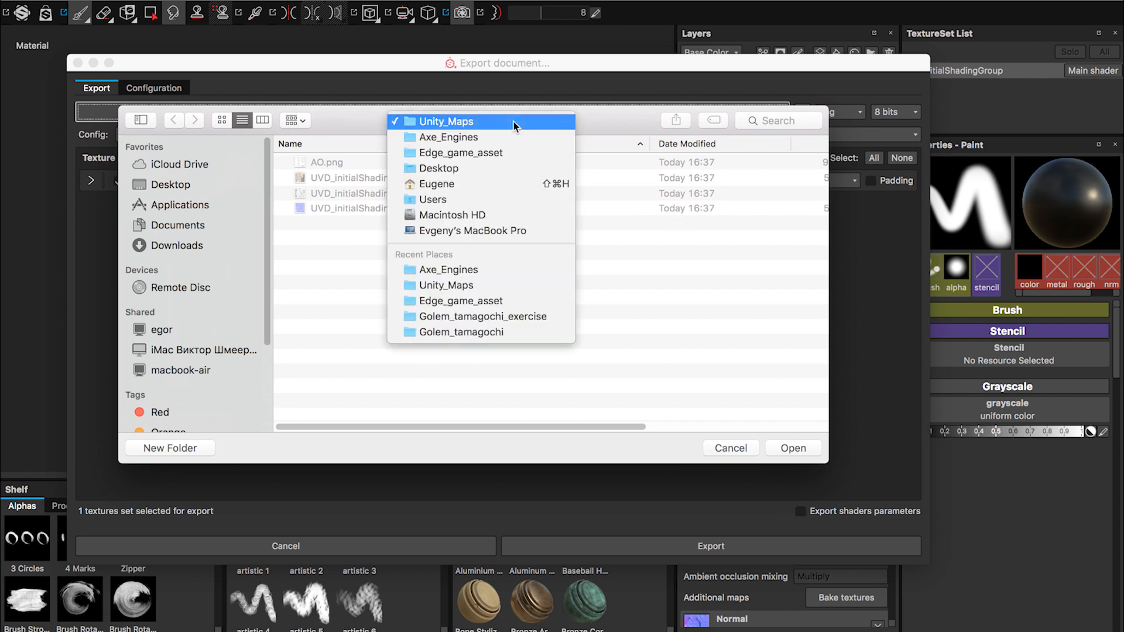
left_click(502, 137)
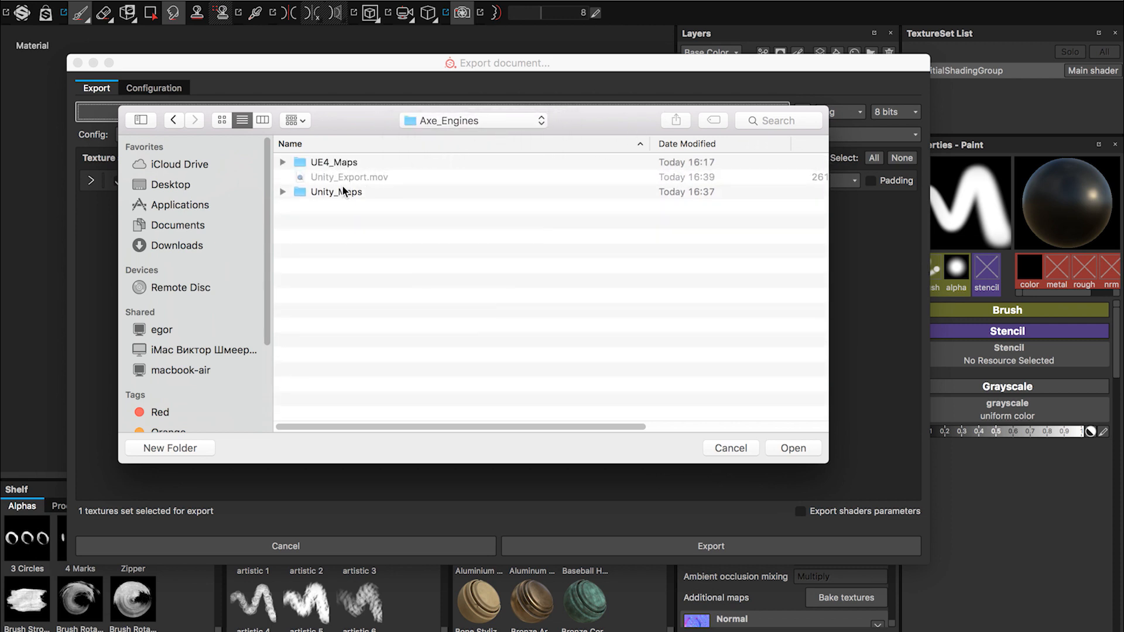
left_click(346, 163)
double_click(346, 163)
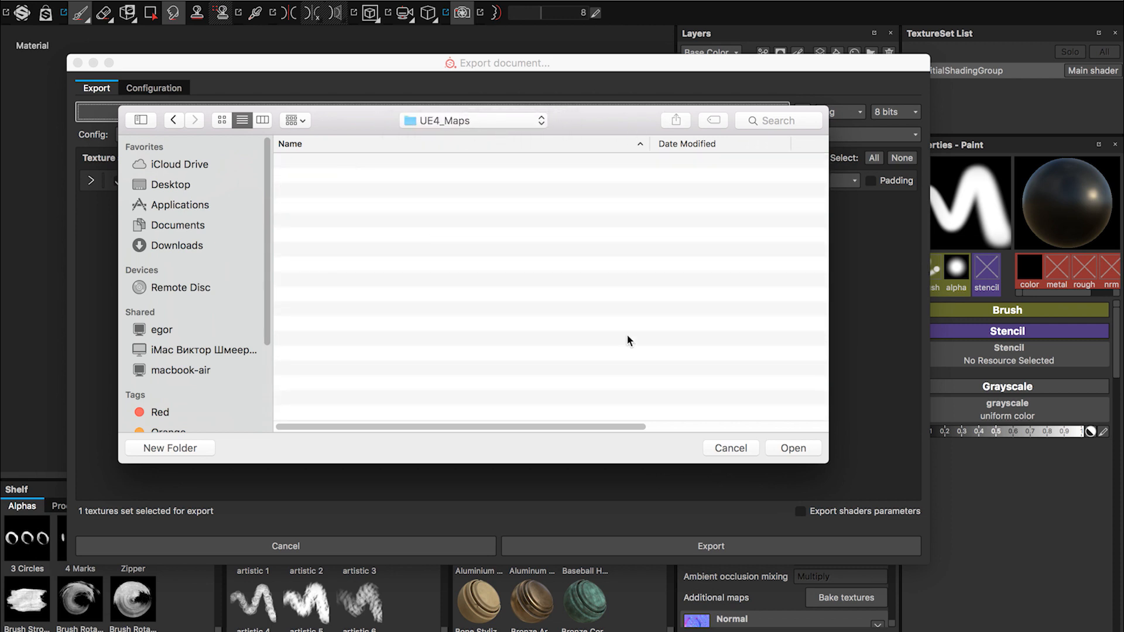
left_click(792, 449)
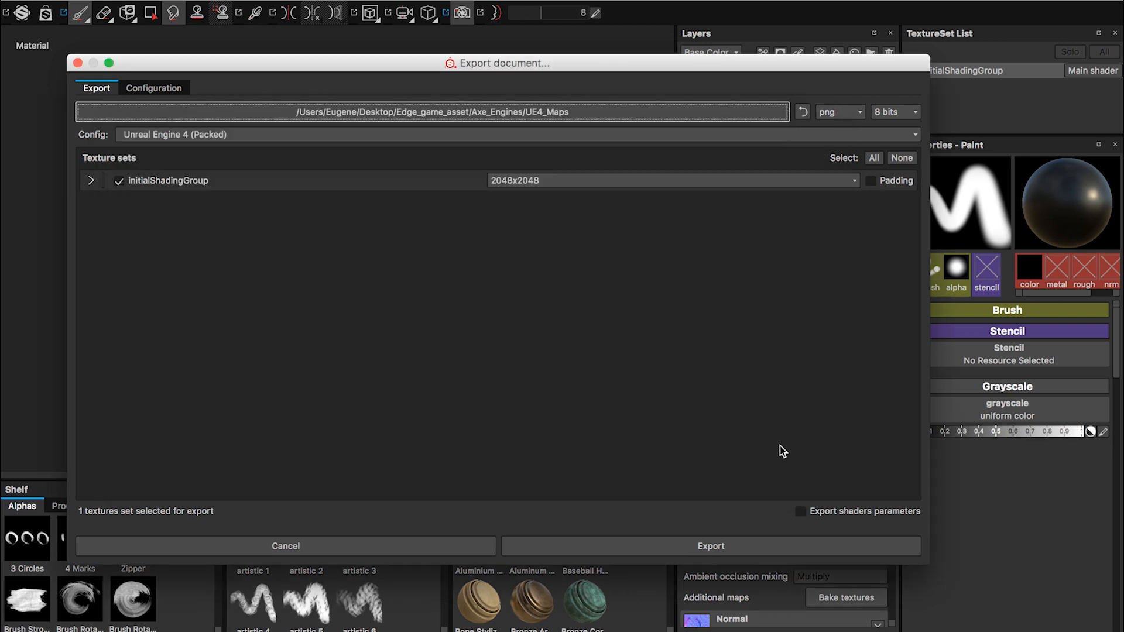
left_click(672, 546)
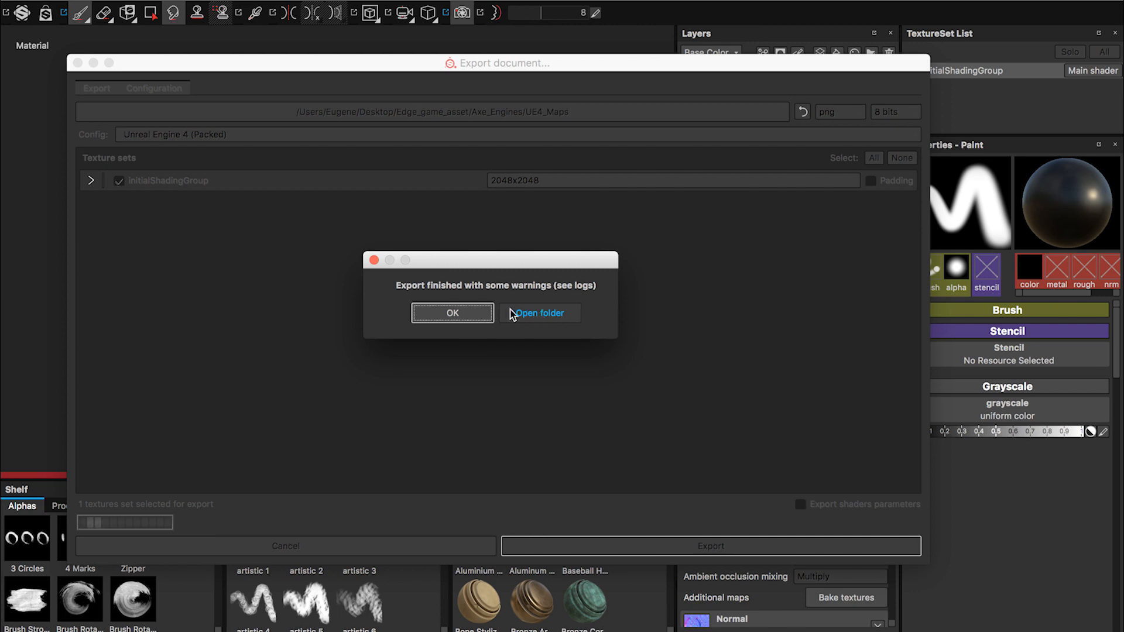
left_click(542, 313)
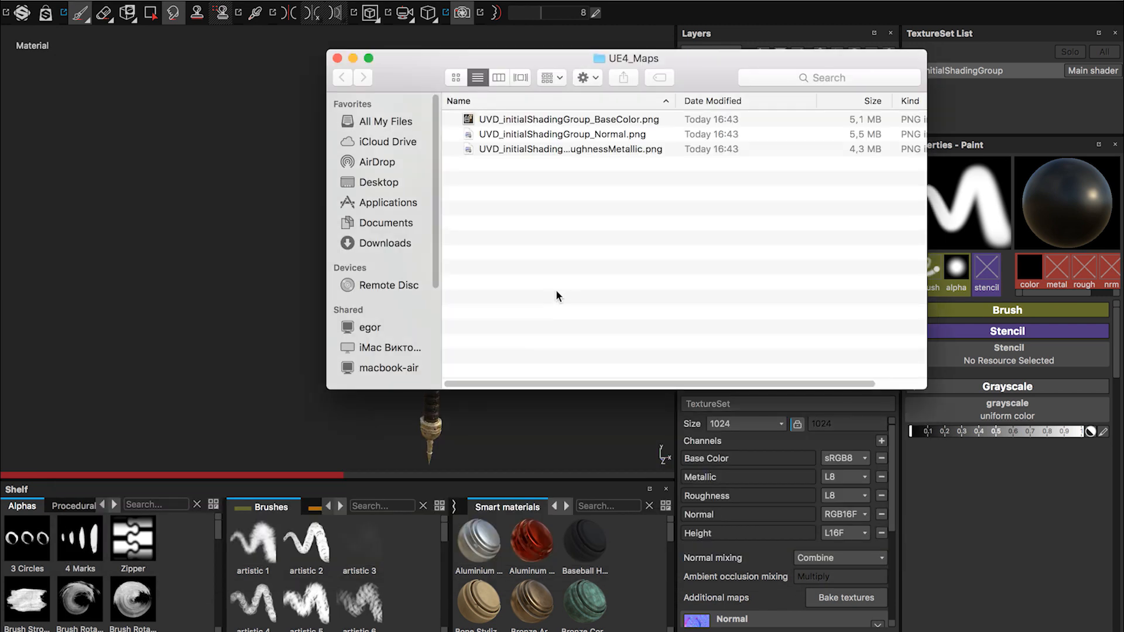
left_click(543, 120)
key("Return")
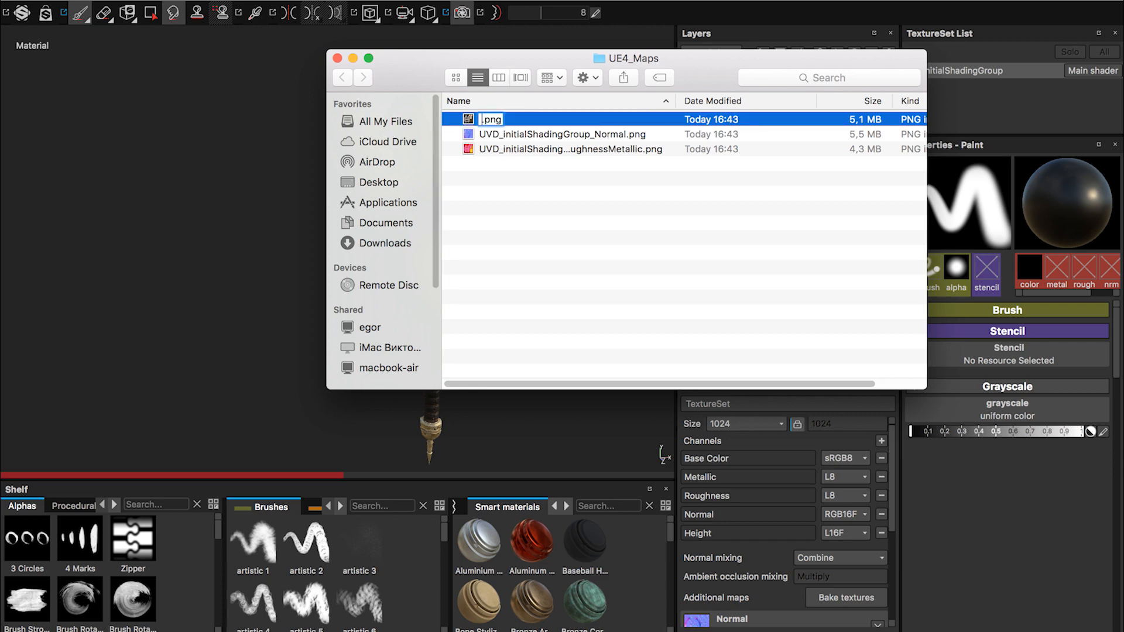
key("BackSpace")
key("Escape")
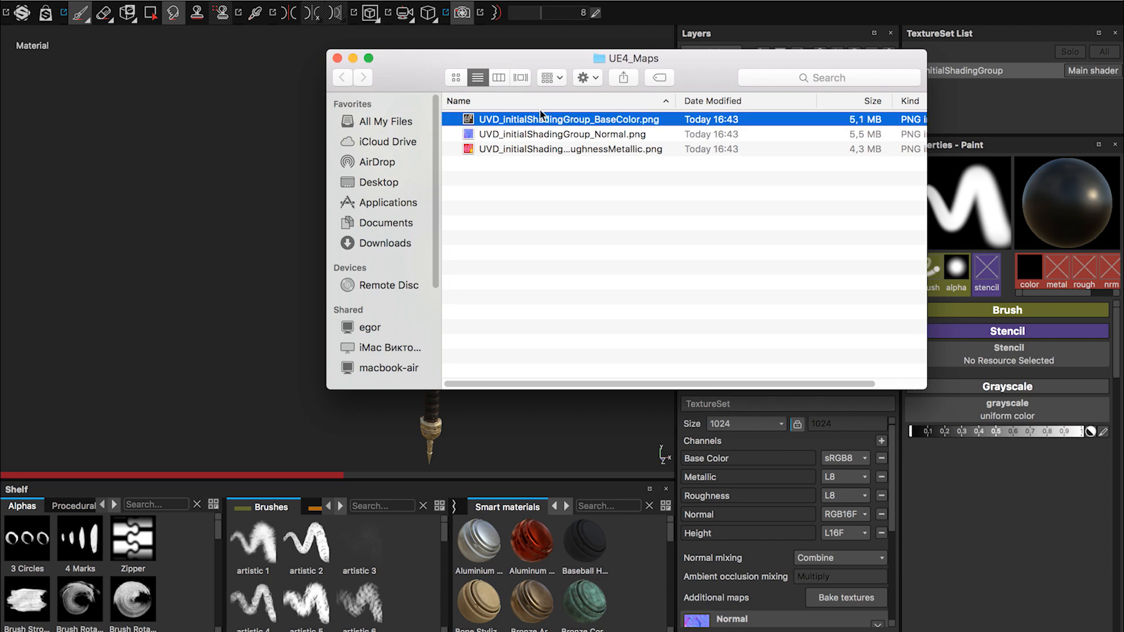
Step: Preview the exported BaseColor, Normal and OcclusionRoughnessMetallic images one after another
key("space")
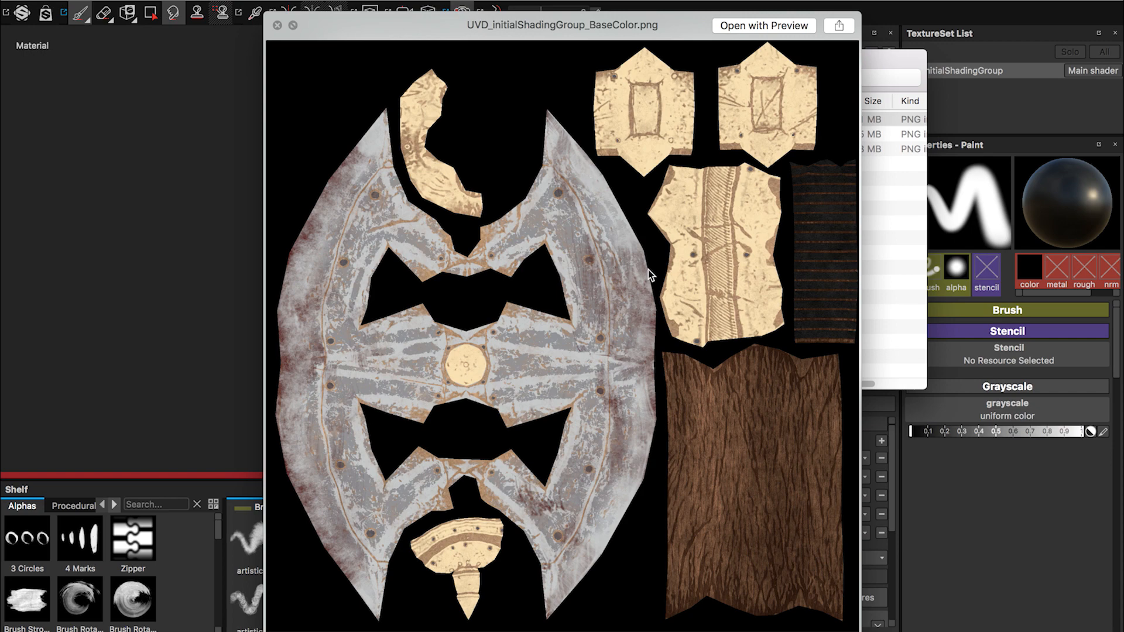
key("space")
key("space")
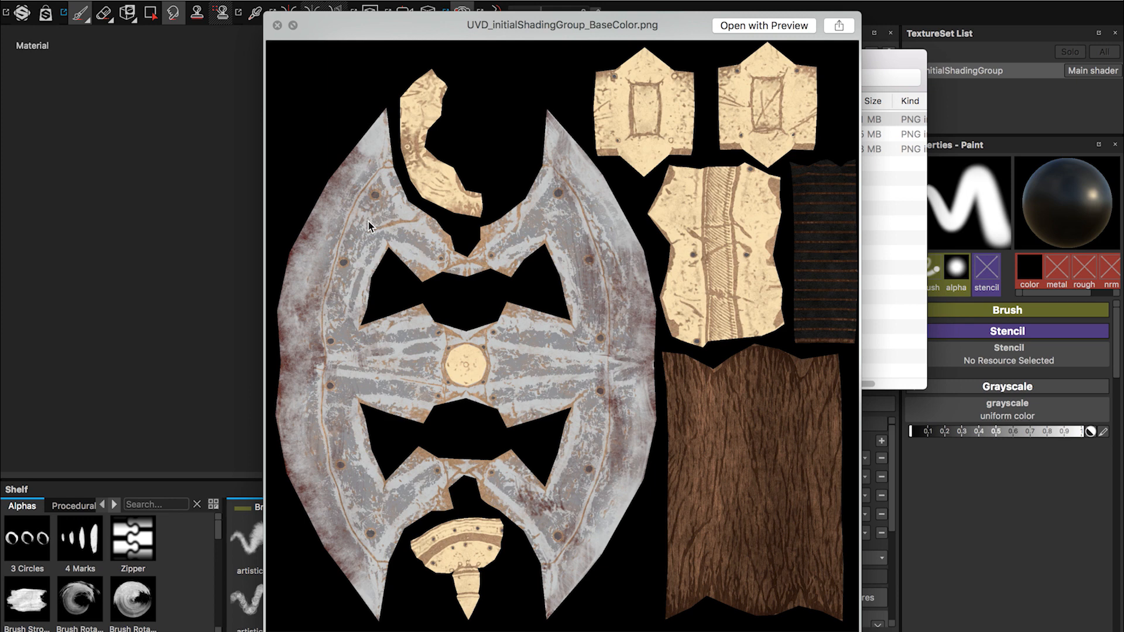
key("space")
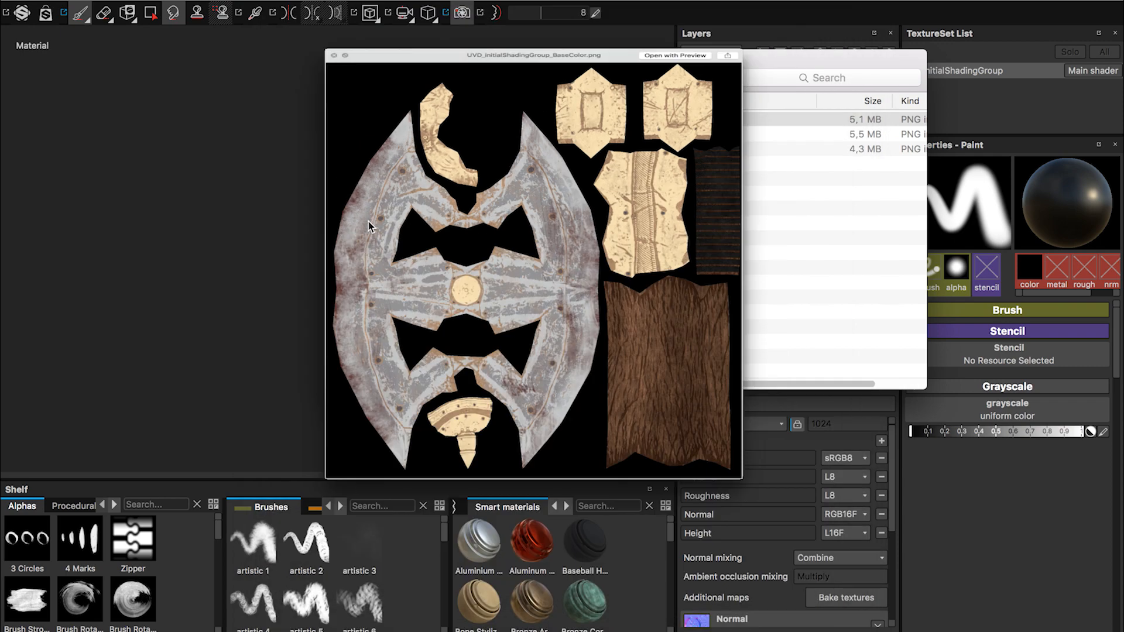
key("Down")
key("space")
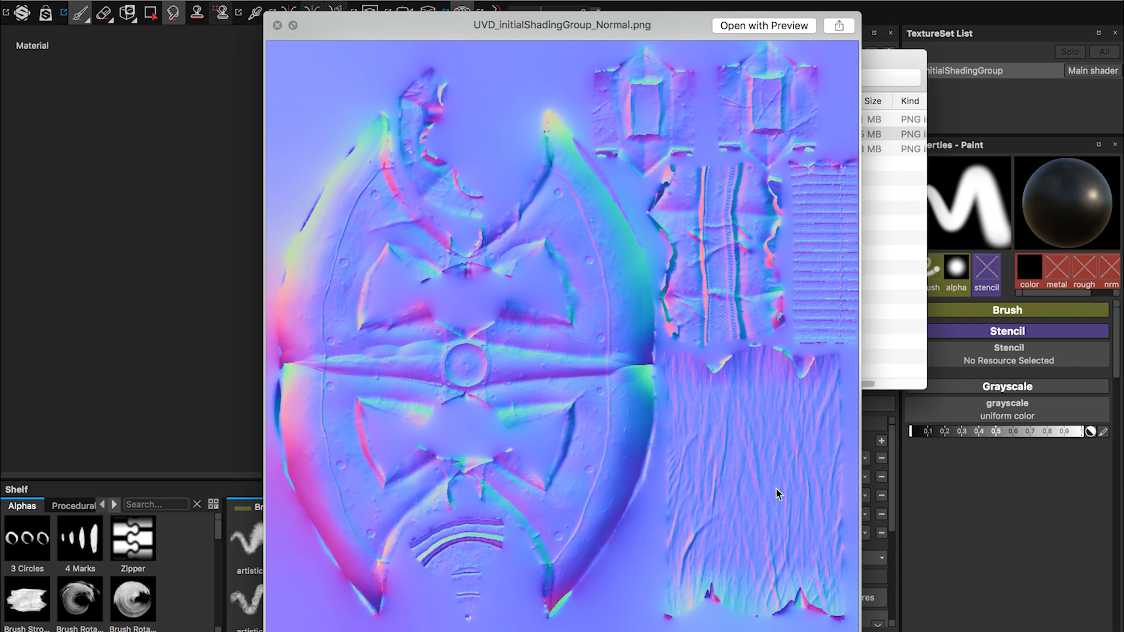
key("space")
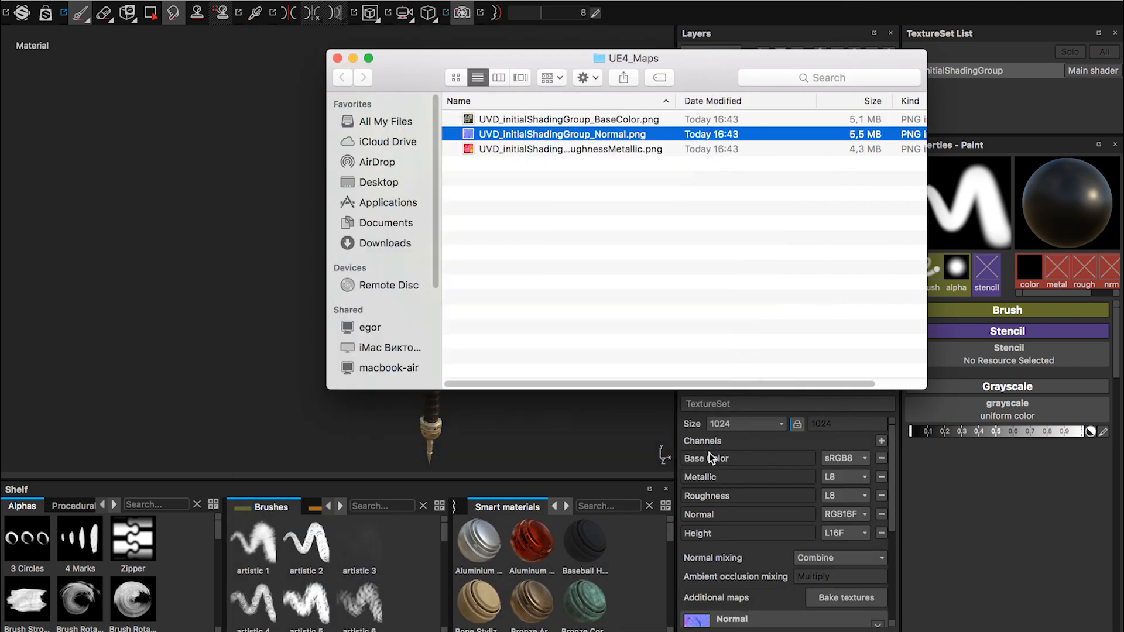
key("Down")
key("space")
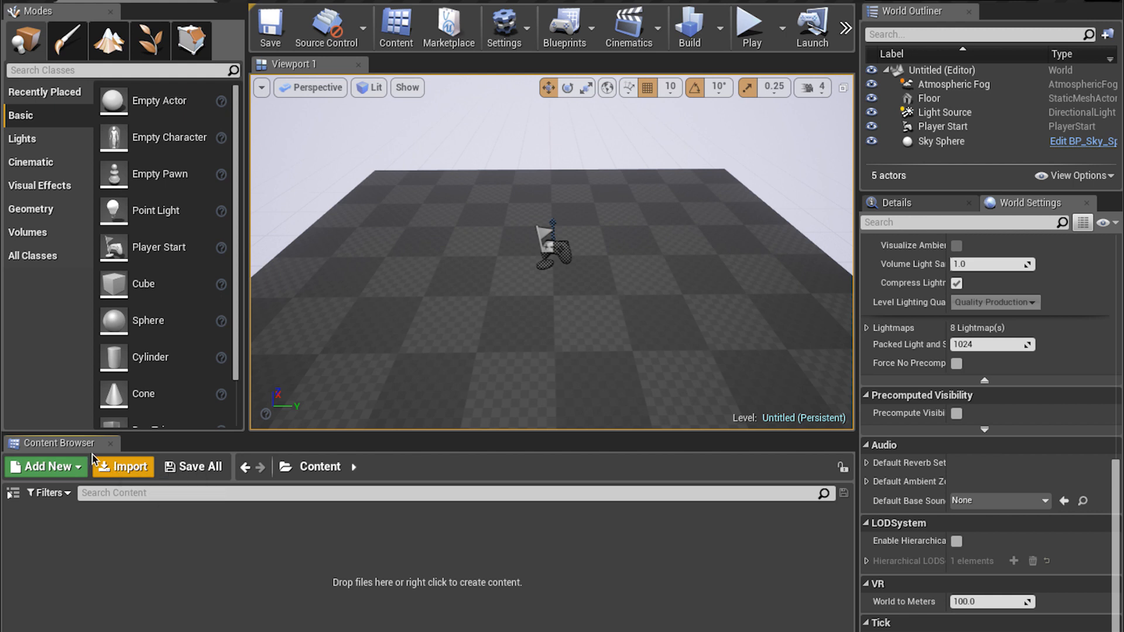
Step: Switch to Unreal Engine 4 and import UVD.obj from the Axe_UV folder with a uniform scale of 10
left_click(129, 472)
scroll(499, 326, "down", 2)
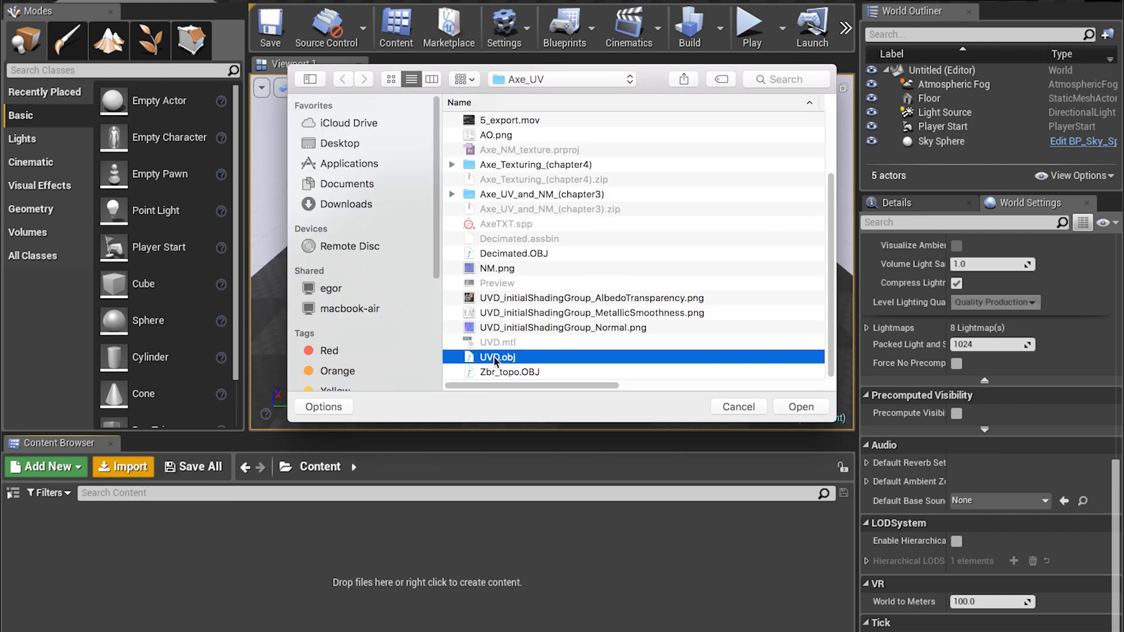
left_click(801, 407)
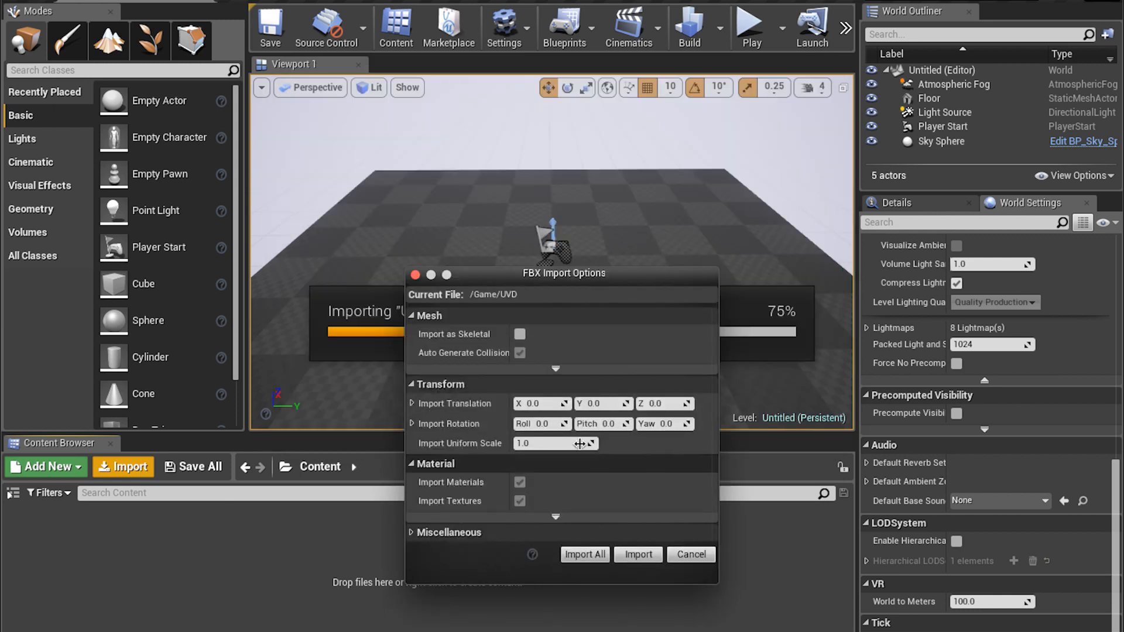
left_click(578, 444)
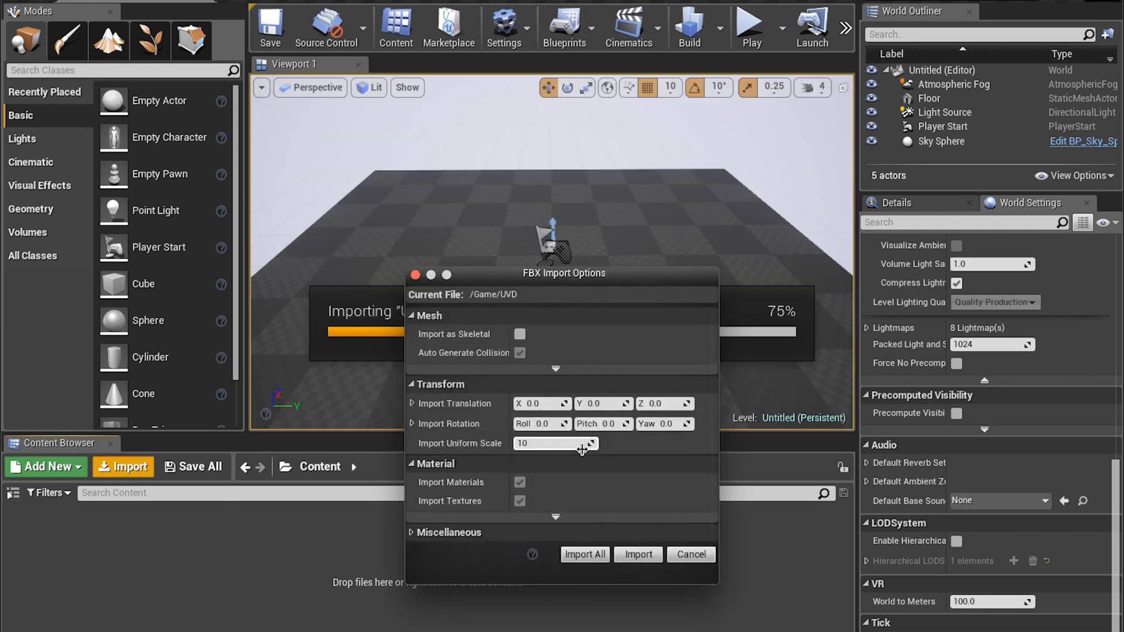
type("10")
left_click(644, 553)
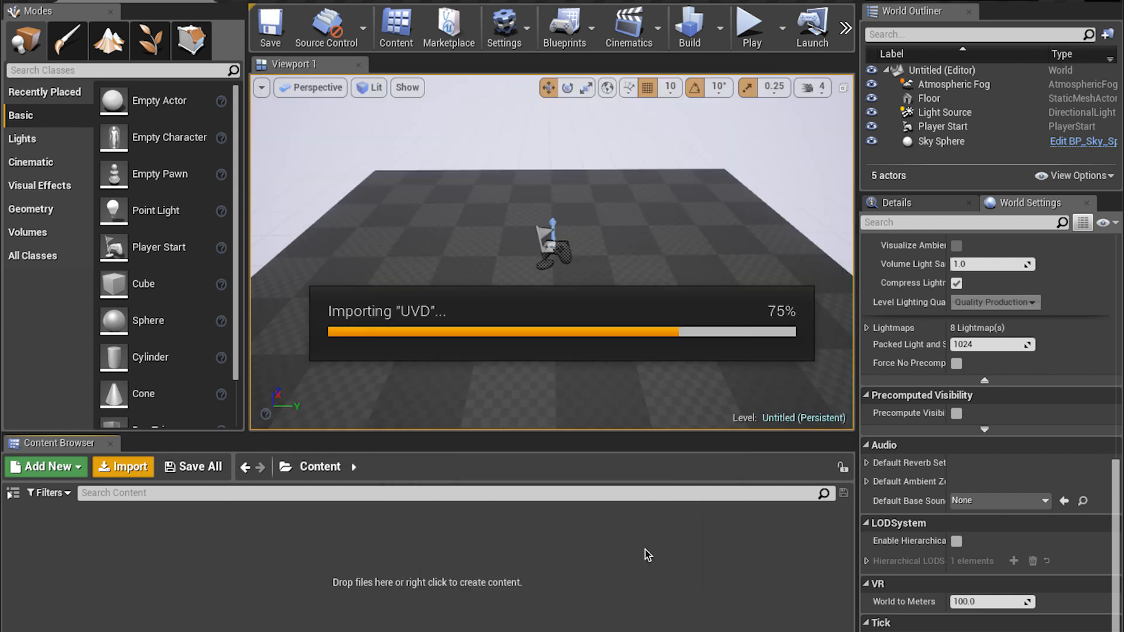
left_click(261, 564)
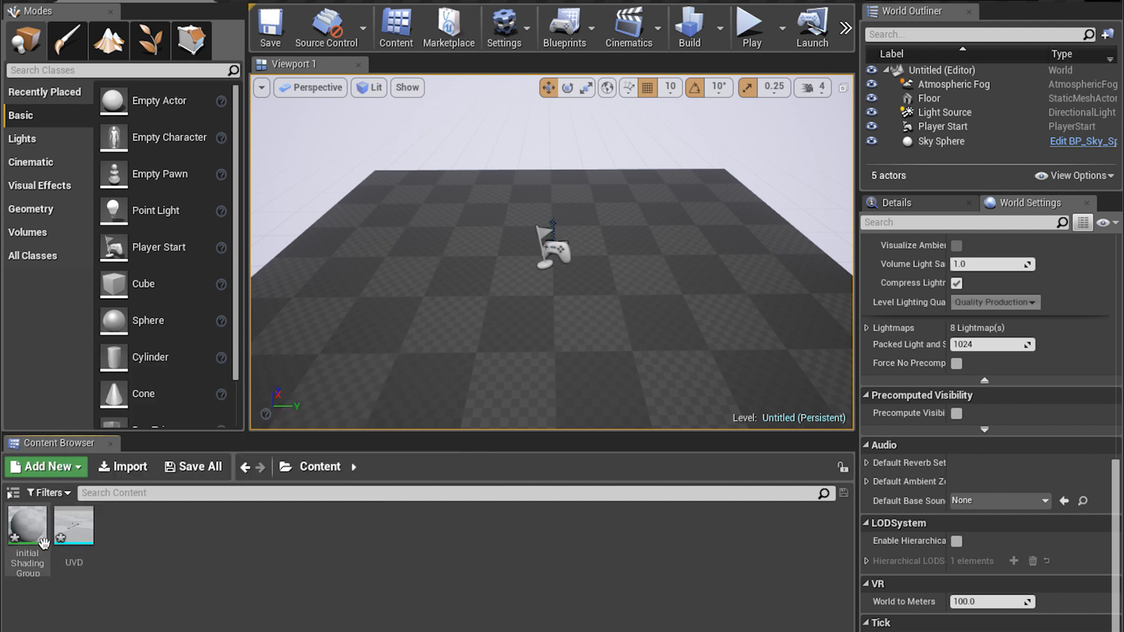
left_click_drag(44, 541, 553, 247)
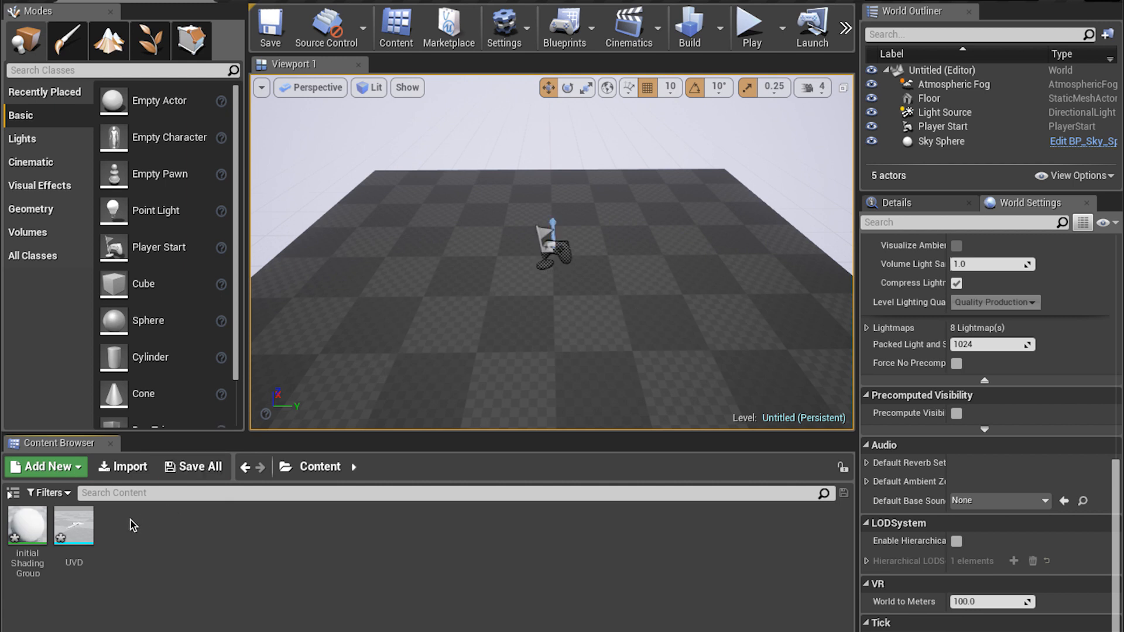
Step: Rename the imported mesh as Axe and its material as Axe_mat
left_click(78, 562)
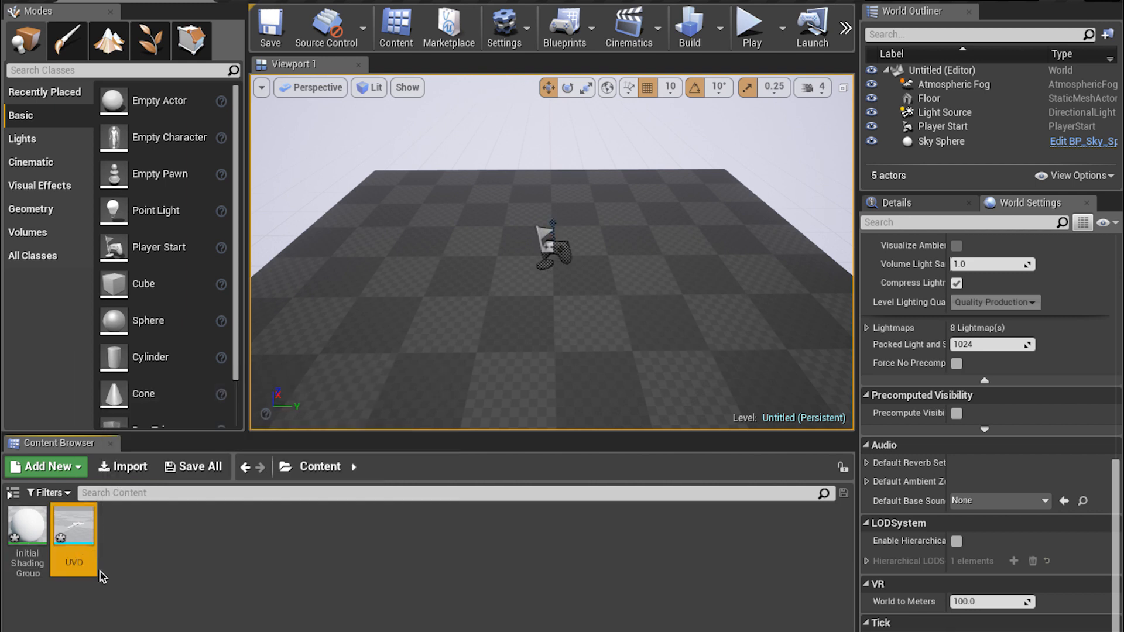
left_click(82, 563)
type("Axe")
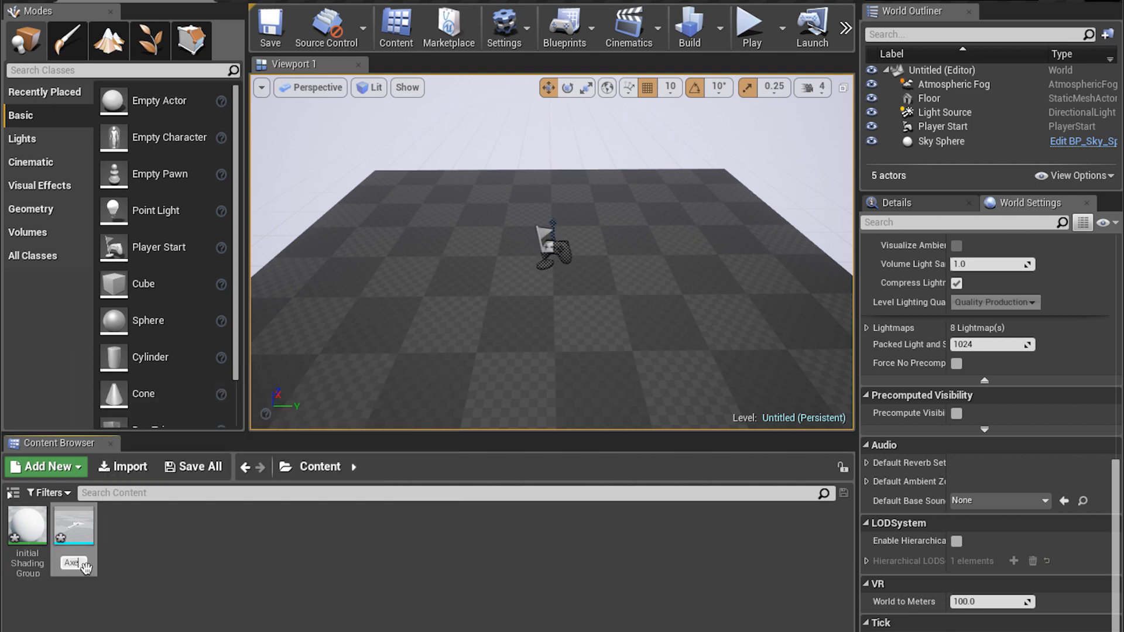
key("Return")
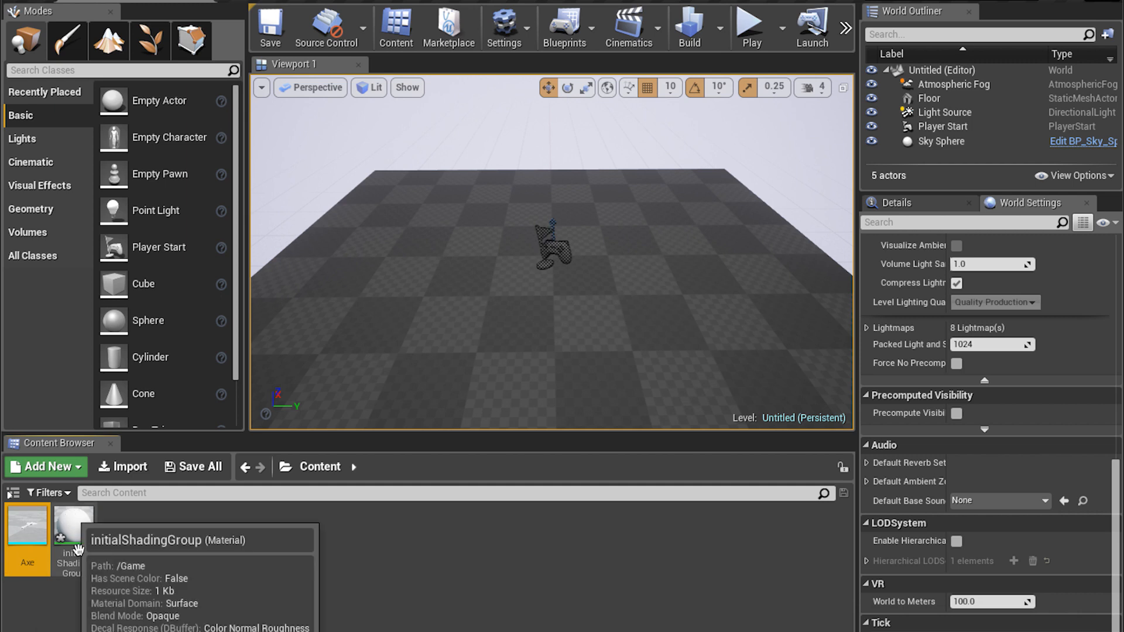
left_click(78, 550)
left_click(82, 563)
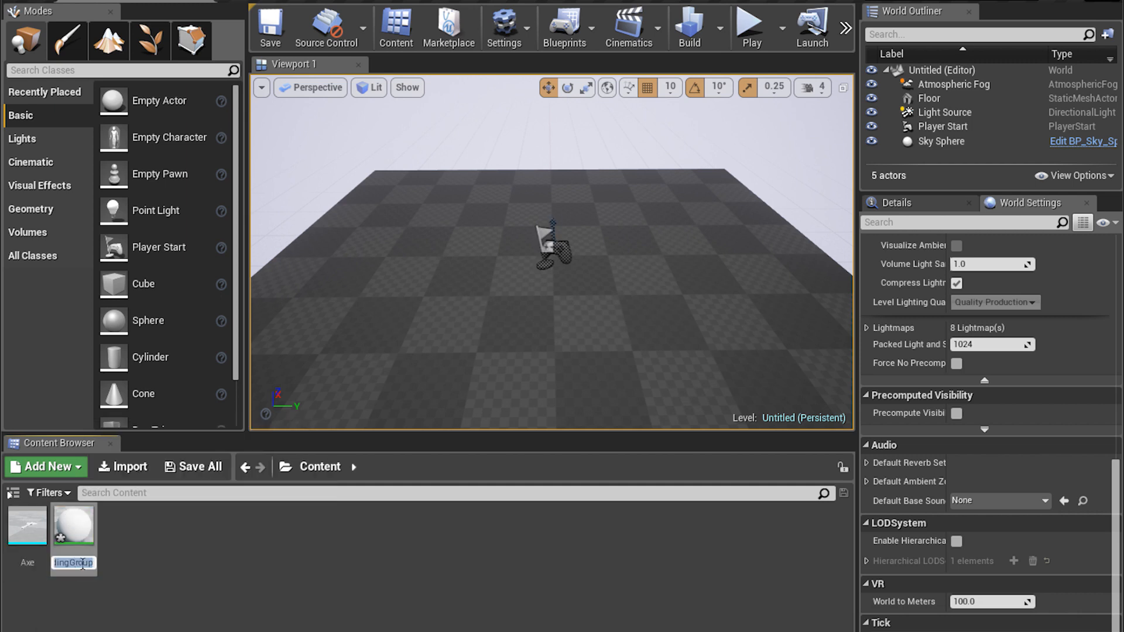
type("Axe_mat")
key("Return")
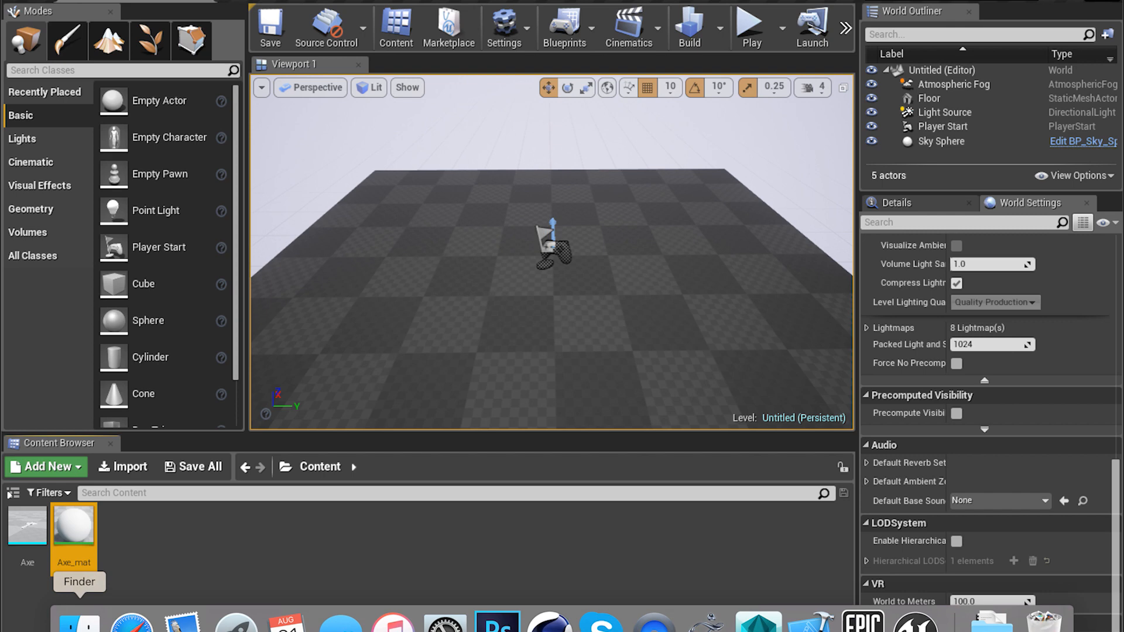
Step: Import the three UVD texture maps from the UE4_Maps folder into the project's Content folder
left_click(81, 623)
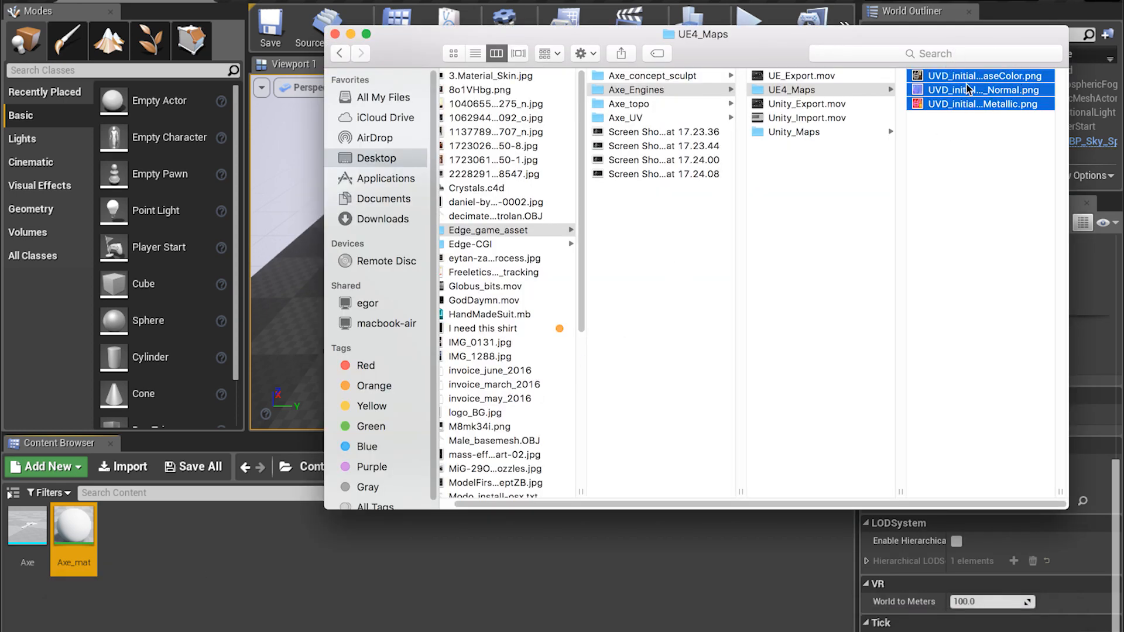
left_click_drag(967, 89, 259, 564)
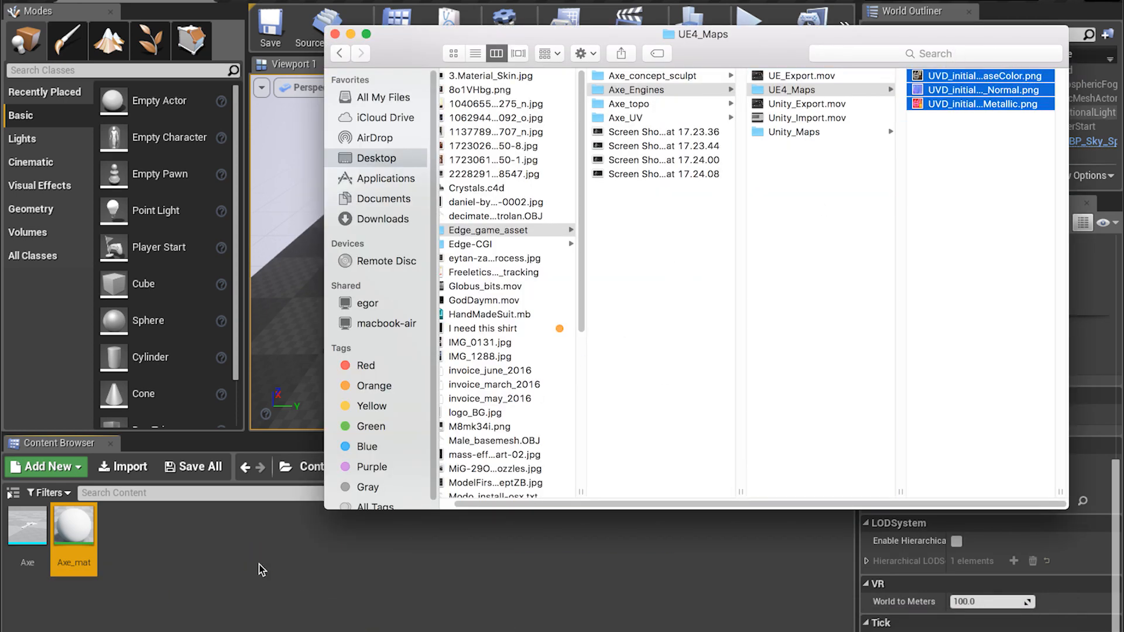
left_click(315, 593)
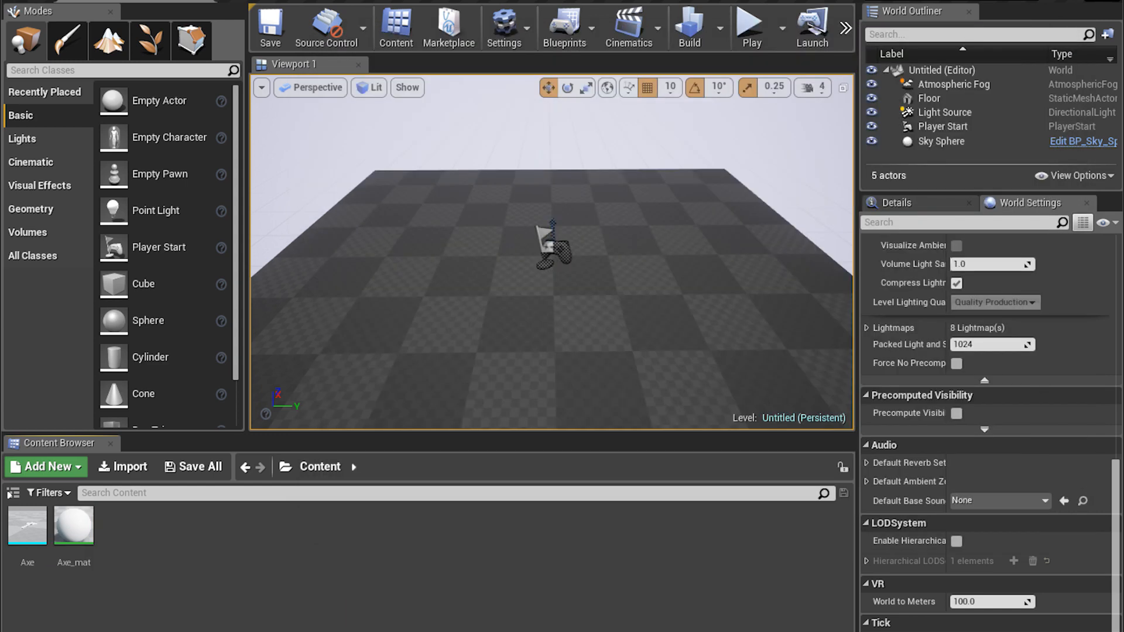
left_click(80, 623)
left_click_drag(1014, 89, 329, 562)
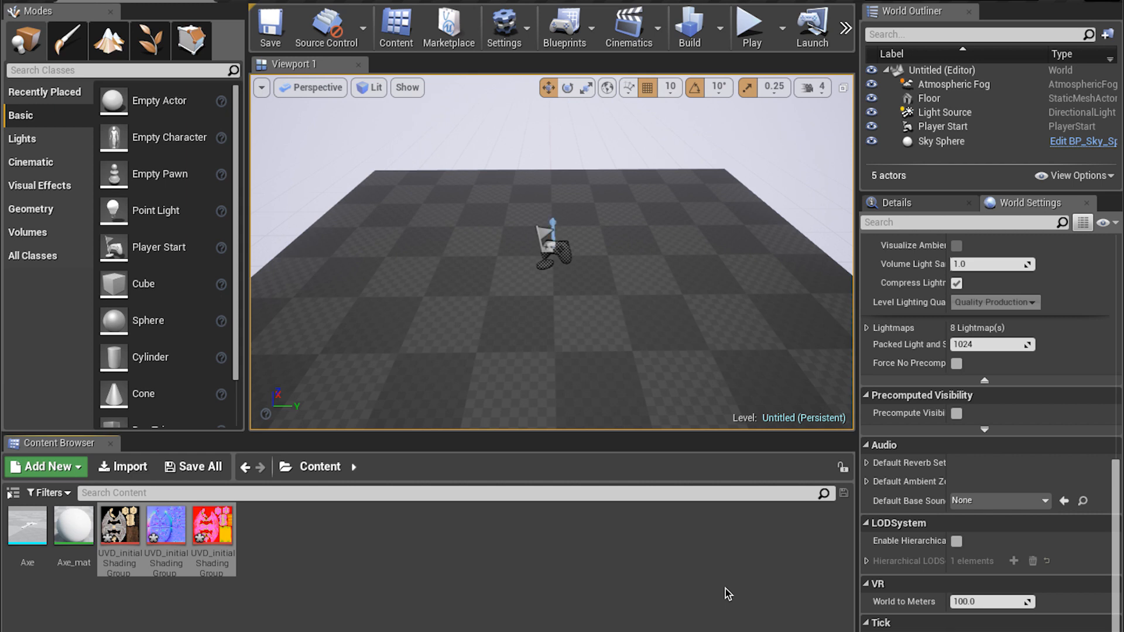
left_click(677, 594)
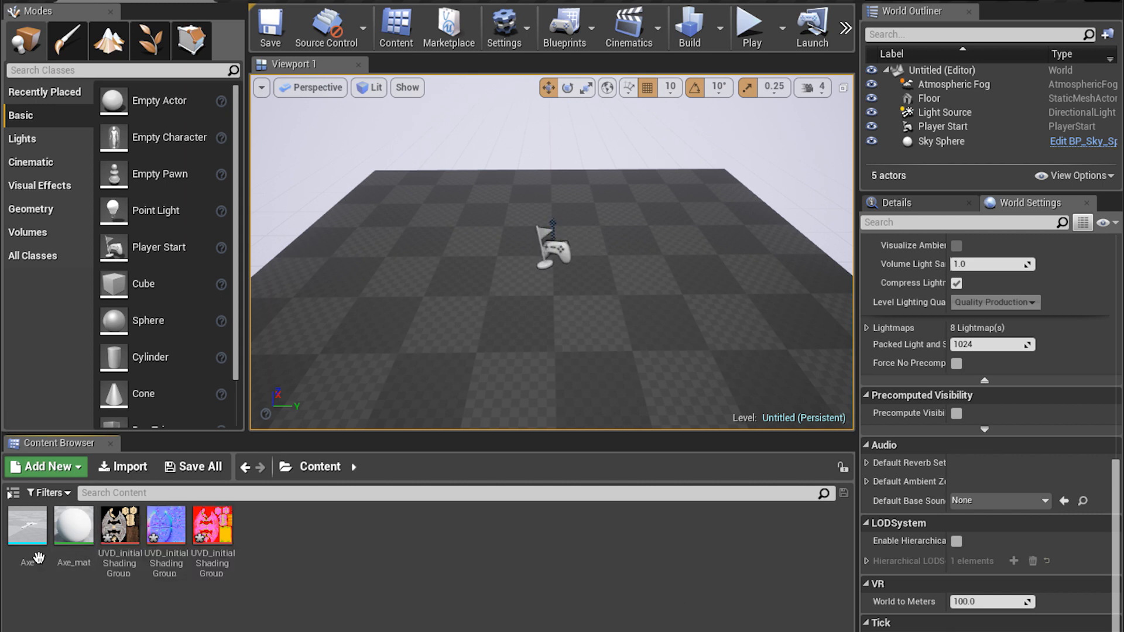
Step: Place the Axe mesh in the level on the checkered floor, near the player start
left_click_drag(27, 525, 462, 299)
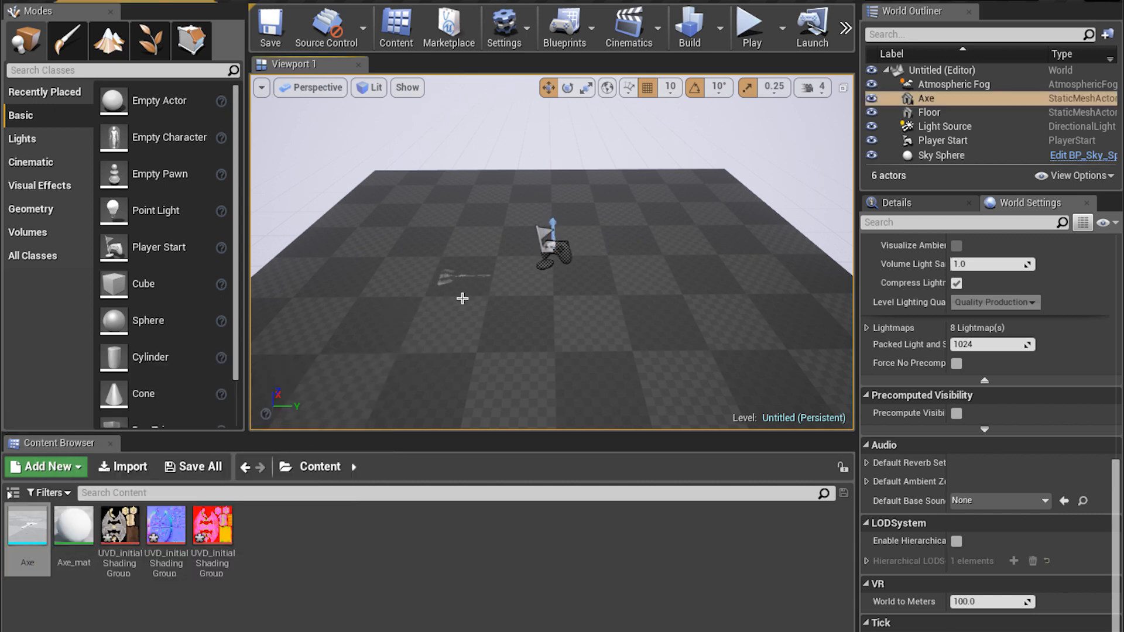
Step: Rotate the axe so it stands upright with its head at the top, and raise it above the checkered floor
scroll(462, 299, "up", 2)
key("f")
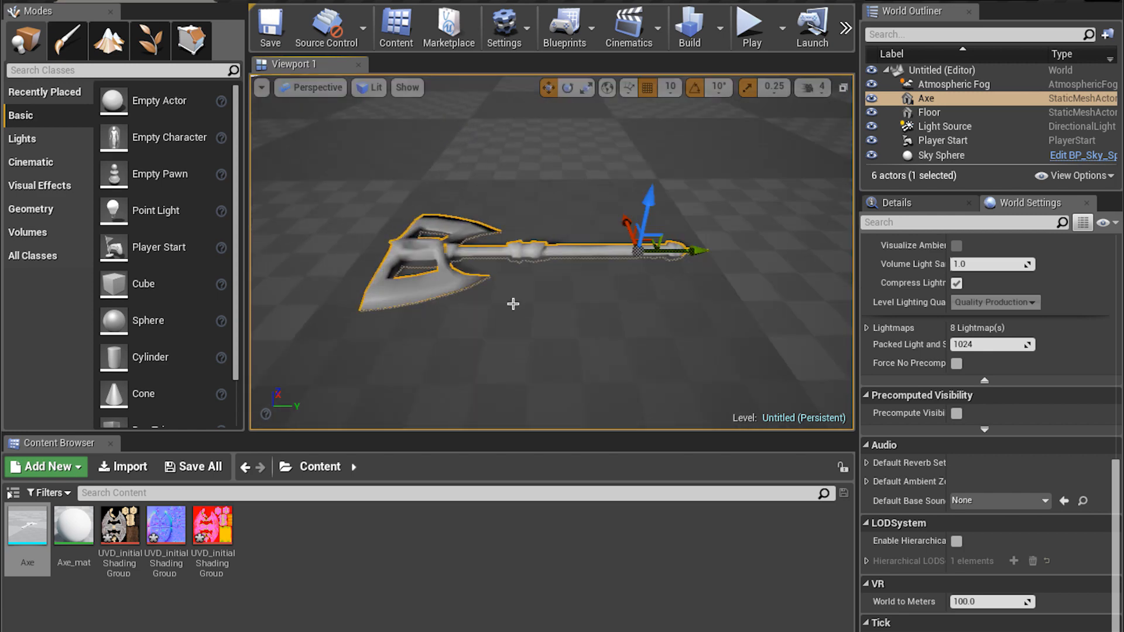
scroll(585, 319, "down", 3)
key("e")
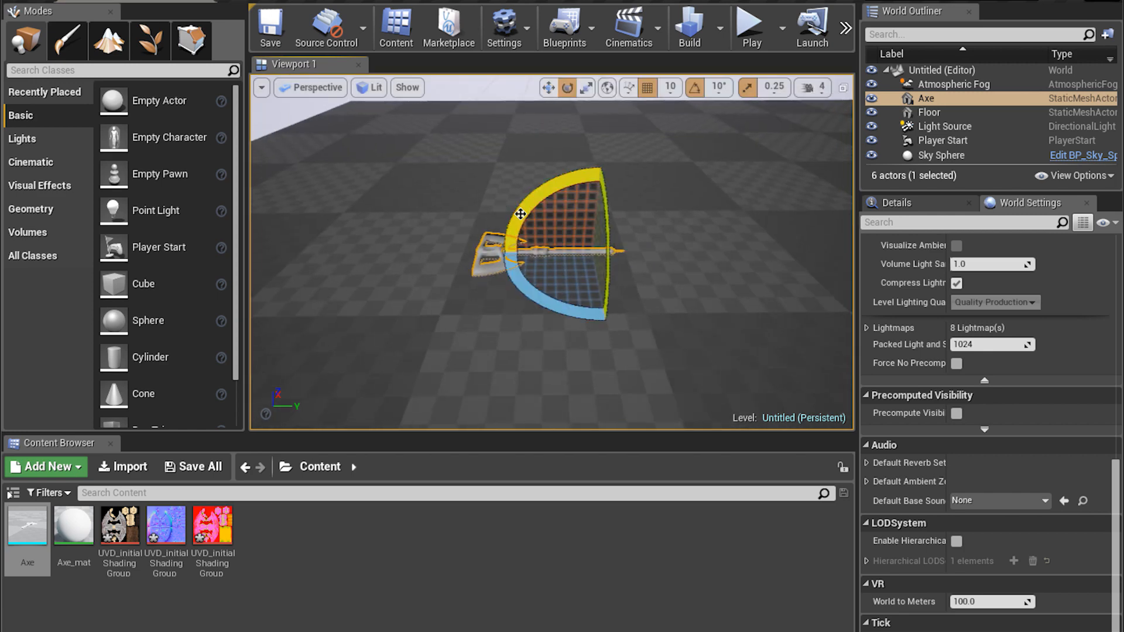
left_click_drag(518, 214, 619, 193)
key("w")
left_click_drag(590, 262, 602, 149)
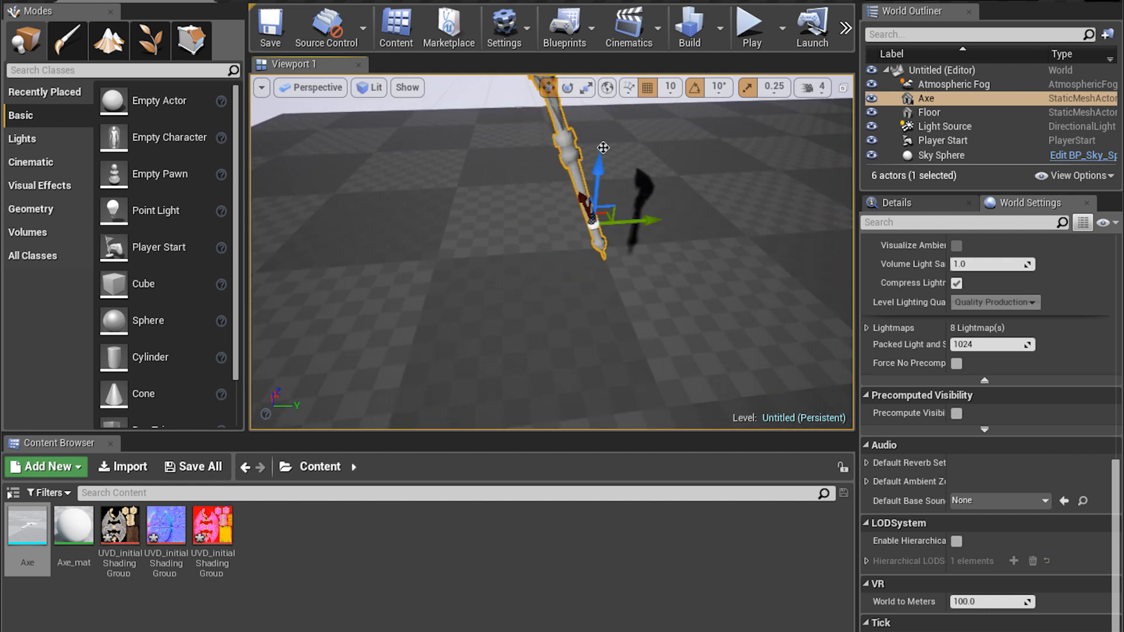
key("e")
mouse_move(595, 271)
left_mouse_down()
mouse_move(492, 260)
mouse_move(582, 267)
mouse_move(581, 286)
left_mouse_up()
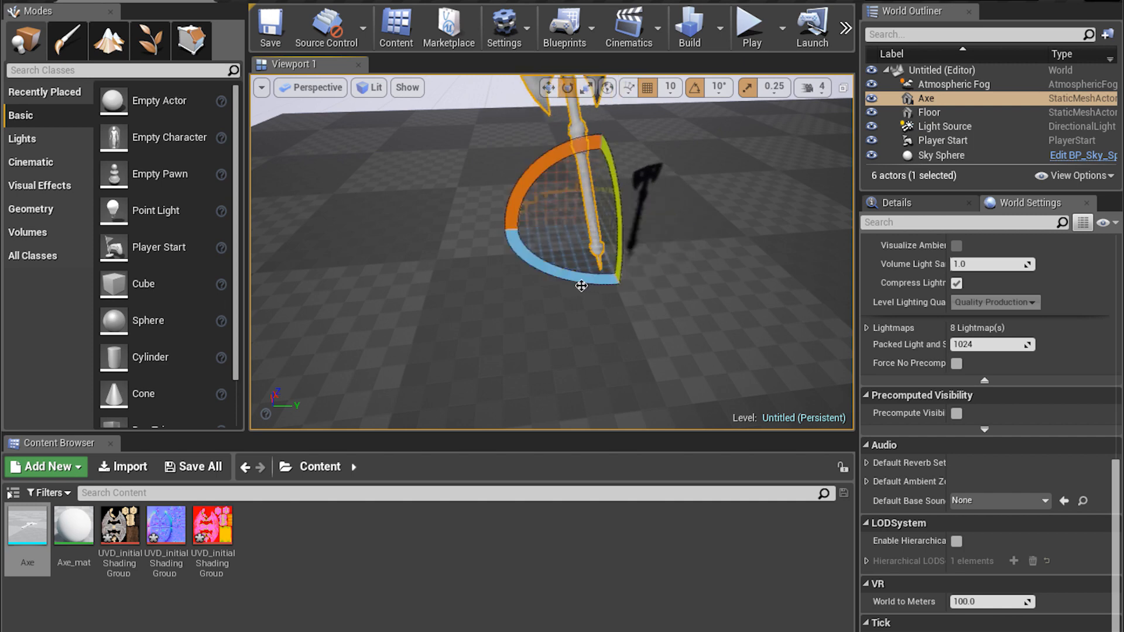
right_click_drag(662, 178, 662, 132)
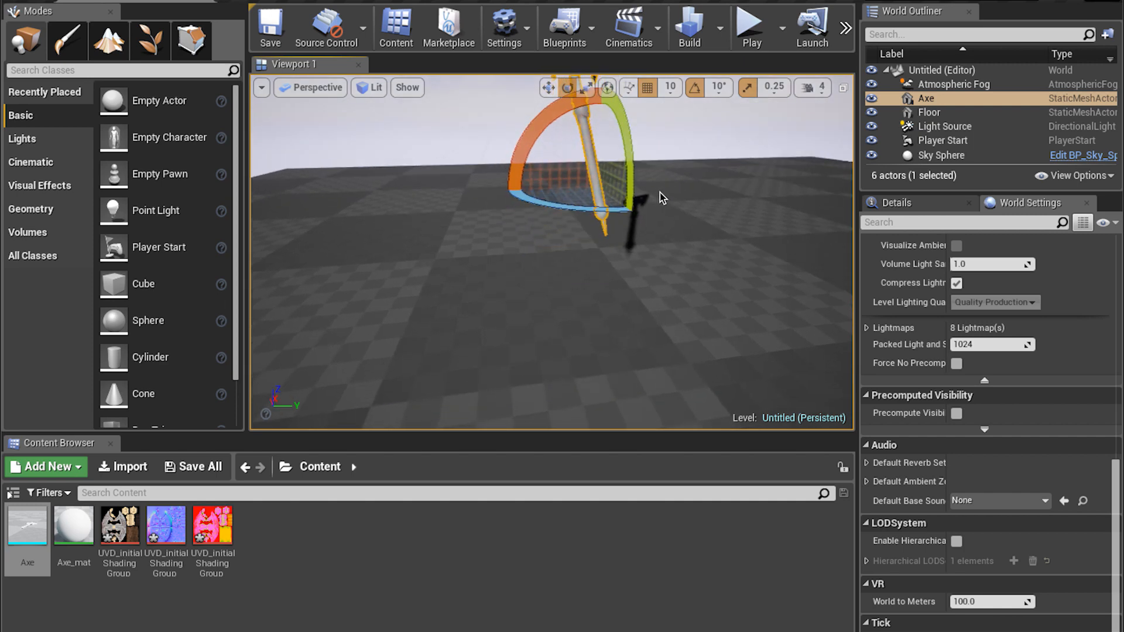
right_click_drag(662, 197, 662, 231)
key("f")
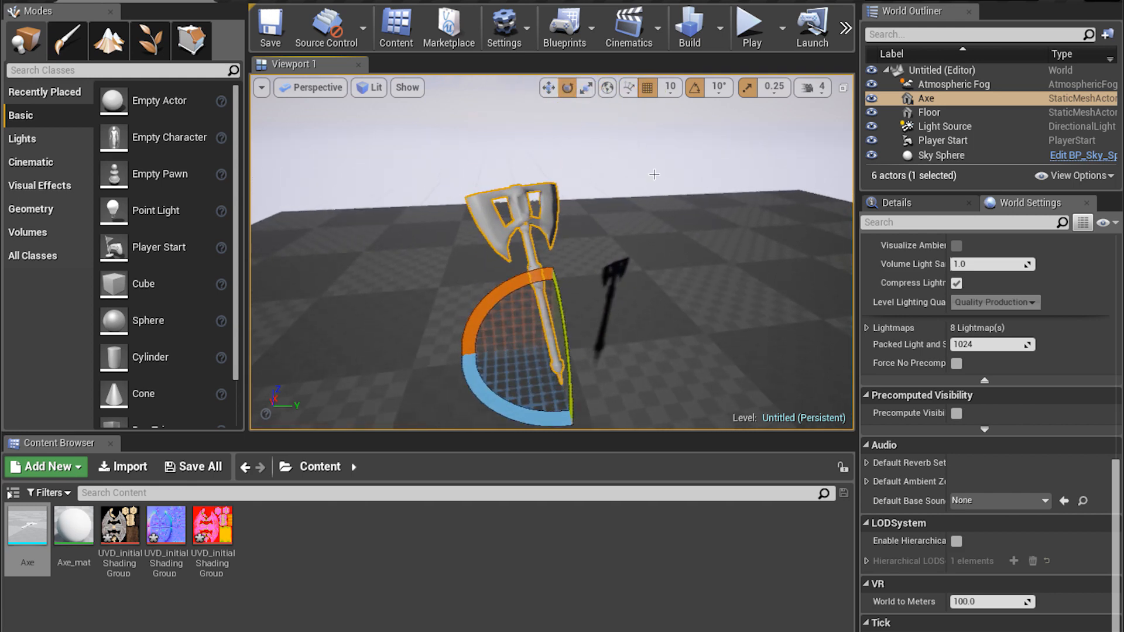
Step: Lower the axe toward the floor until its vertical location is 40 cm, keeping the handle's end above the ground
left_click(645, 144)
left_click(538, 282)
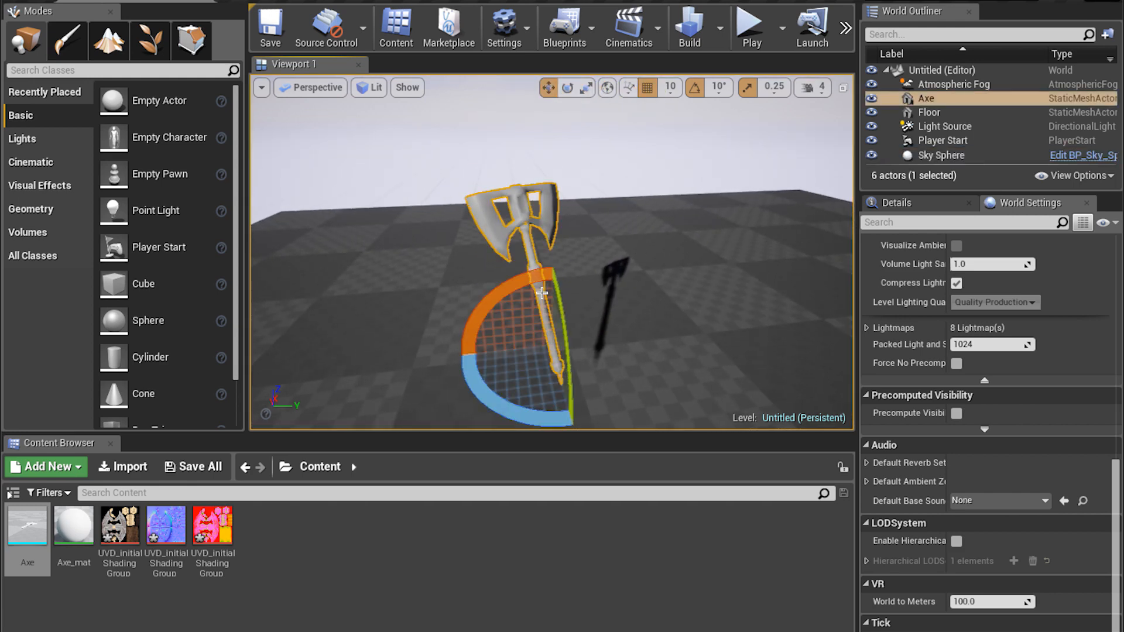
key("w")
left_click_drag(553, 323, 567, 376)
key("f")
left_click_drag(598, 314, 600, 313)
scroll(599, 314, "down", 3)
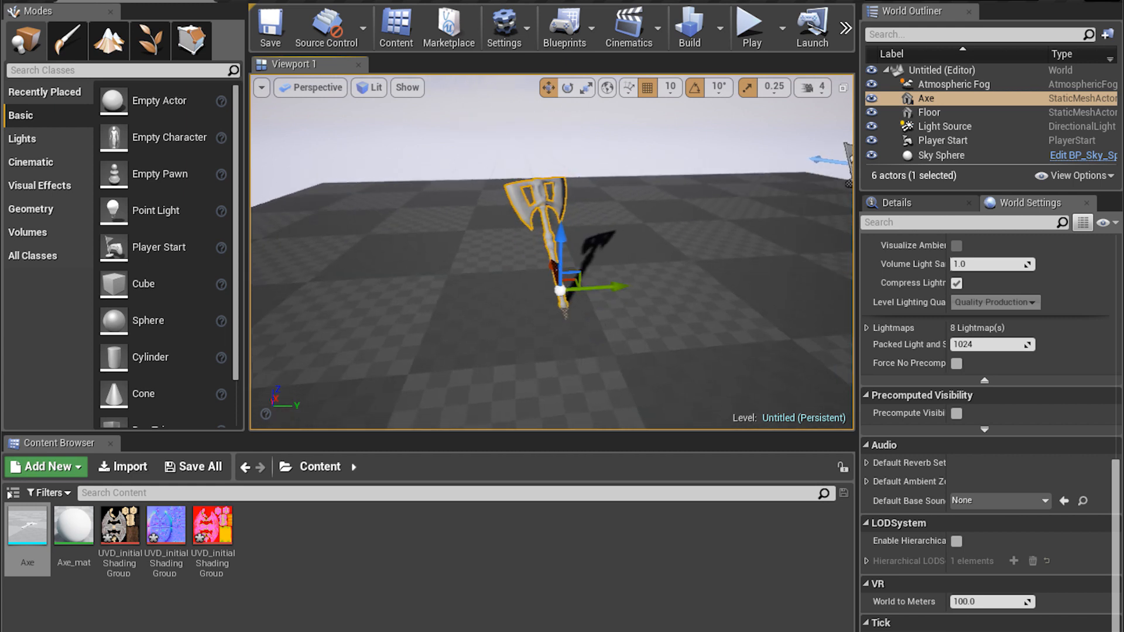
left_click_drag(564, 235, 565, 224)
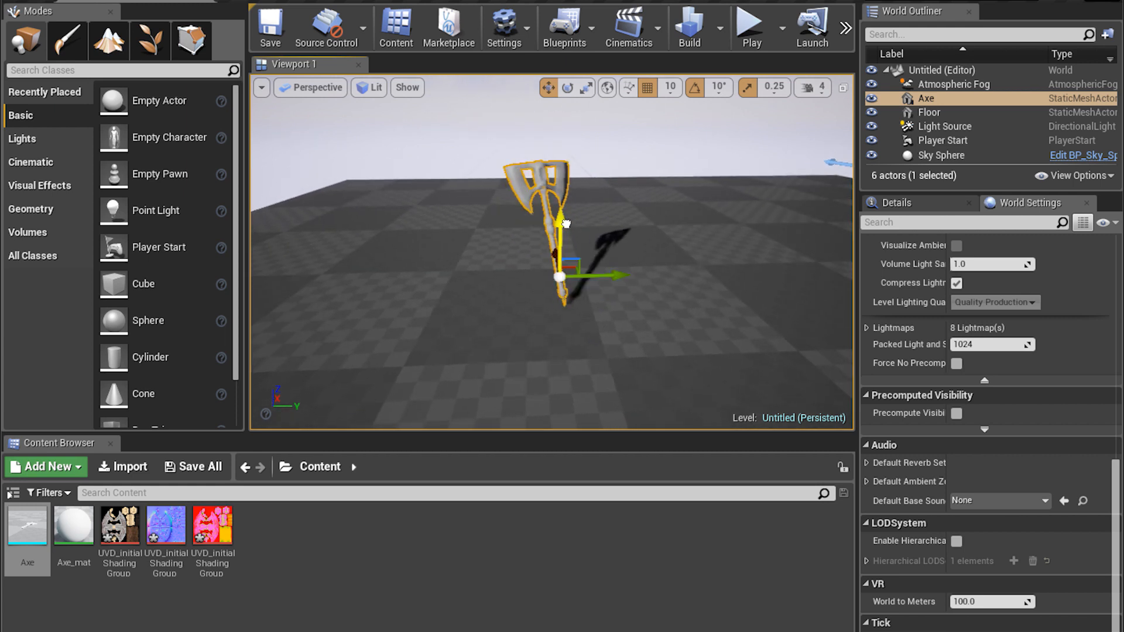
left_click(603, 159)
scroll(603, 159, "up", 3)
scroll(545, 204, "up", 2)
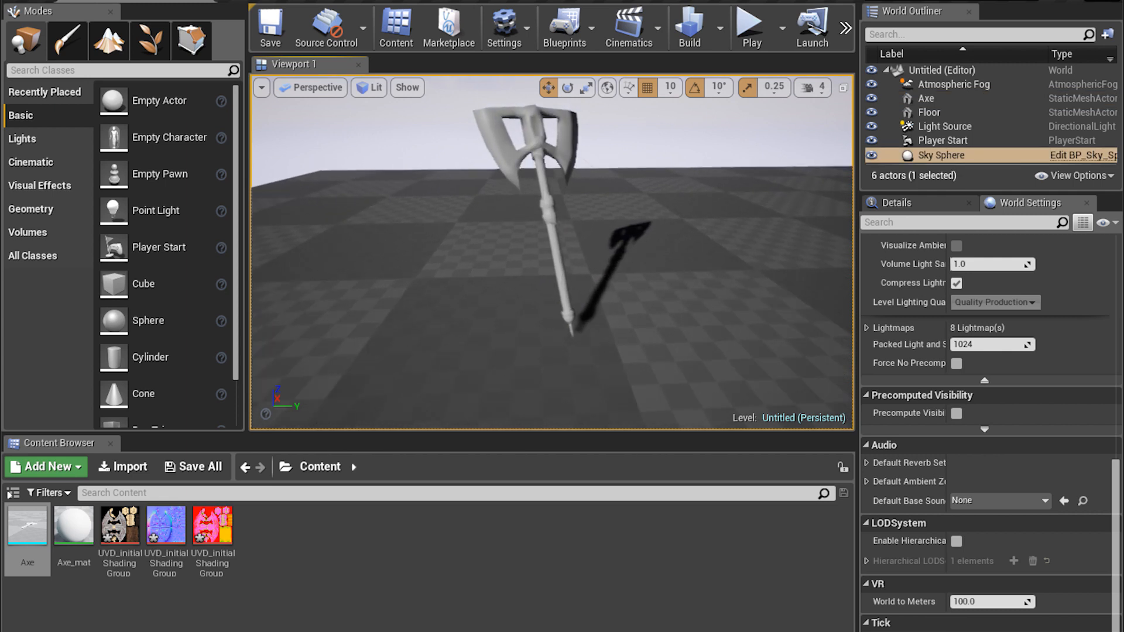
right_click_drag(545, 204, 534, 237)
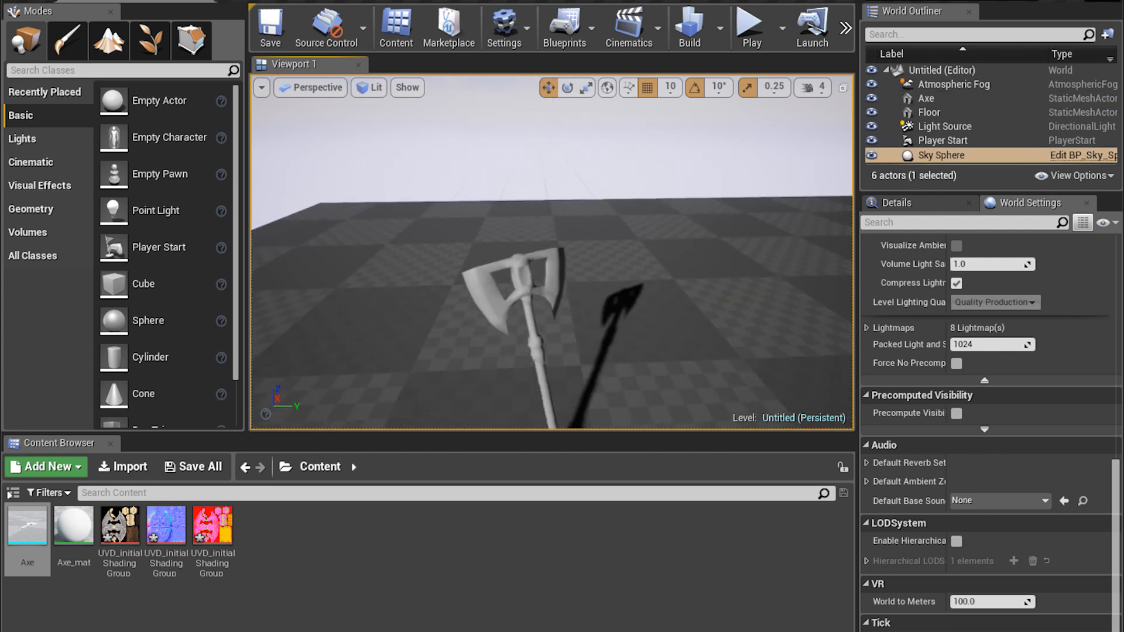
Step: Select the axe, close the World Settings, and show the axe's details down to its assigned Axe_mat material
left_click(483, 288)
middle_click_drag(552, 289, 552, 364)
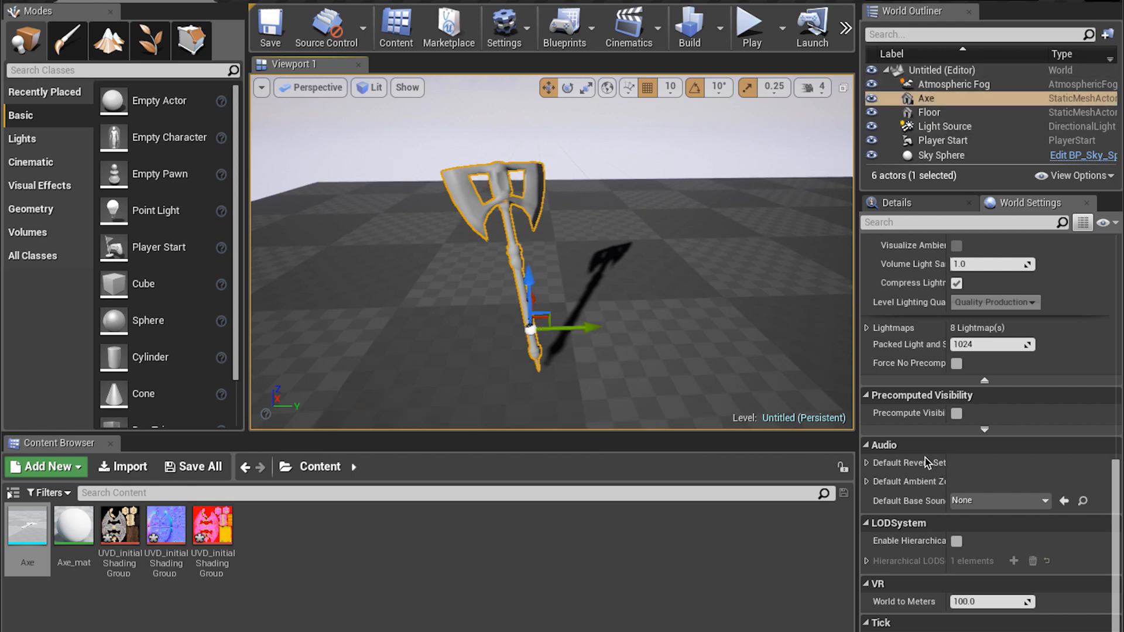
scroll(925, 496, "up", 15)
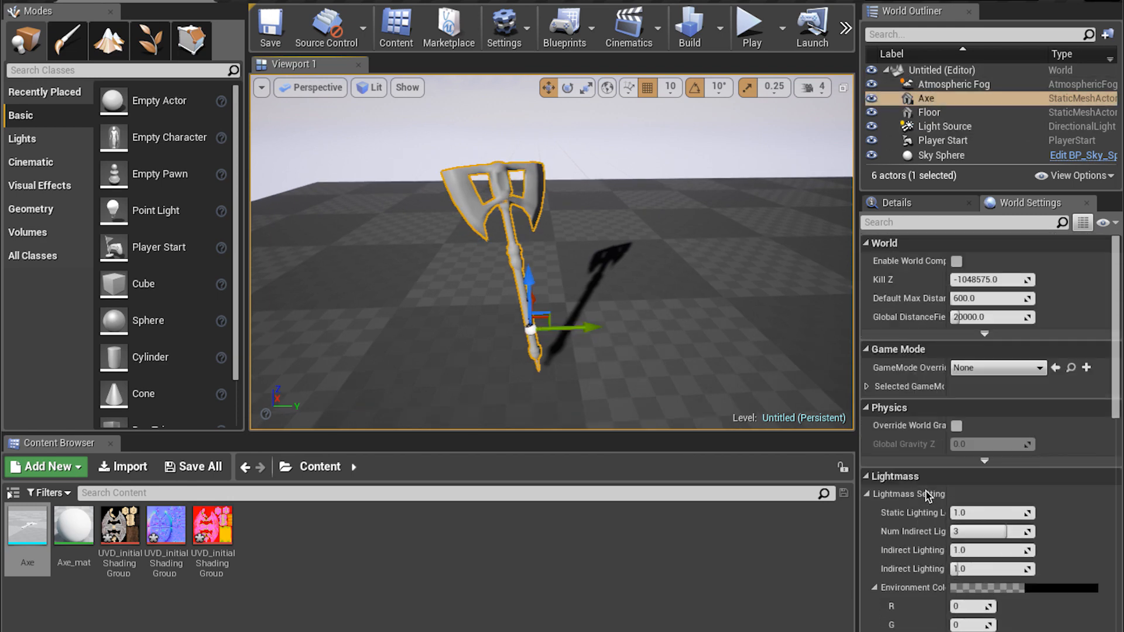
left_click(931, 112)
left_click(936, 99)
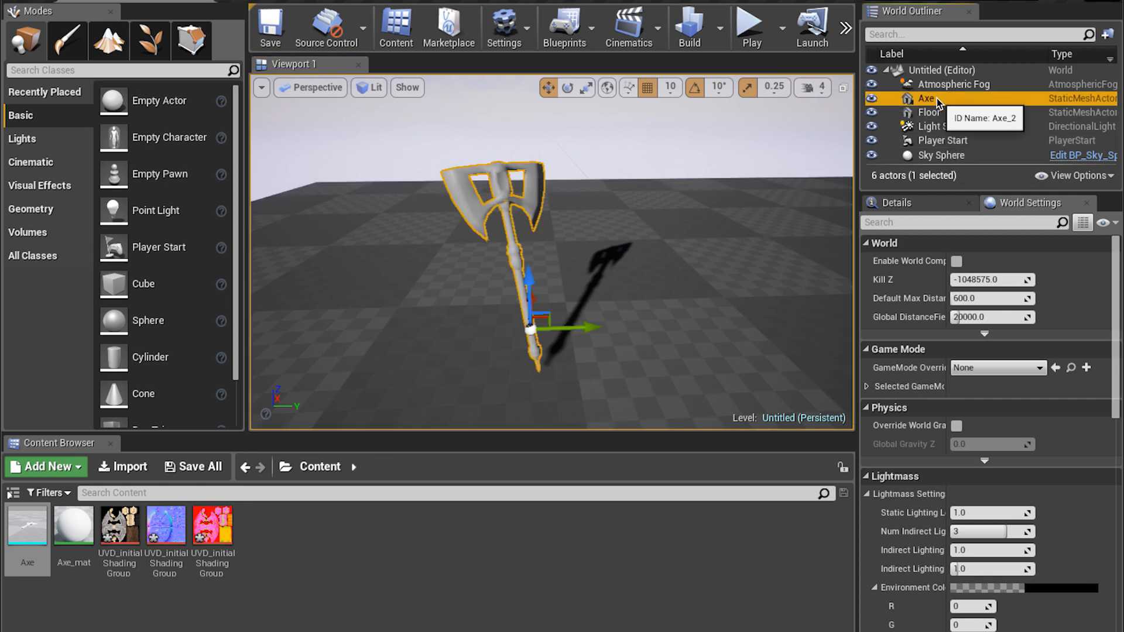
left_click(888, 479)
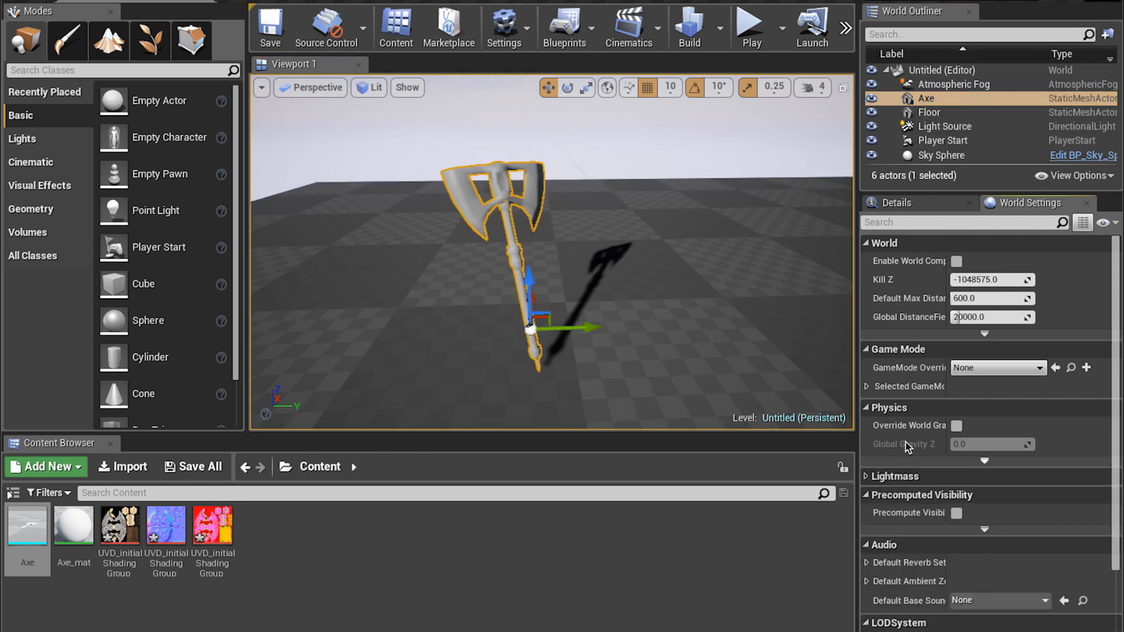
left_click(914, 203)
left_click(1086, 203)
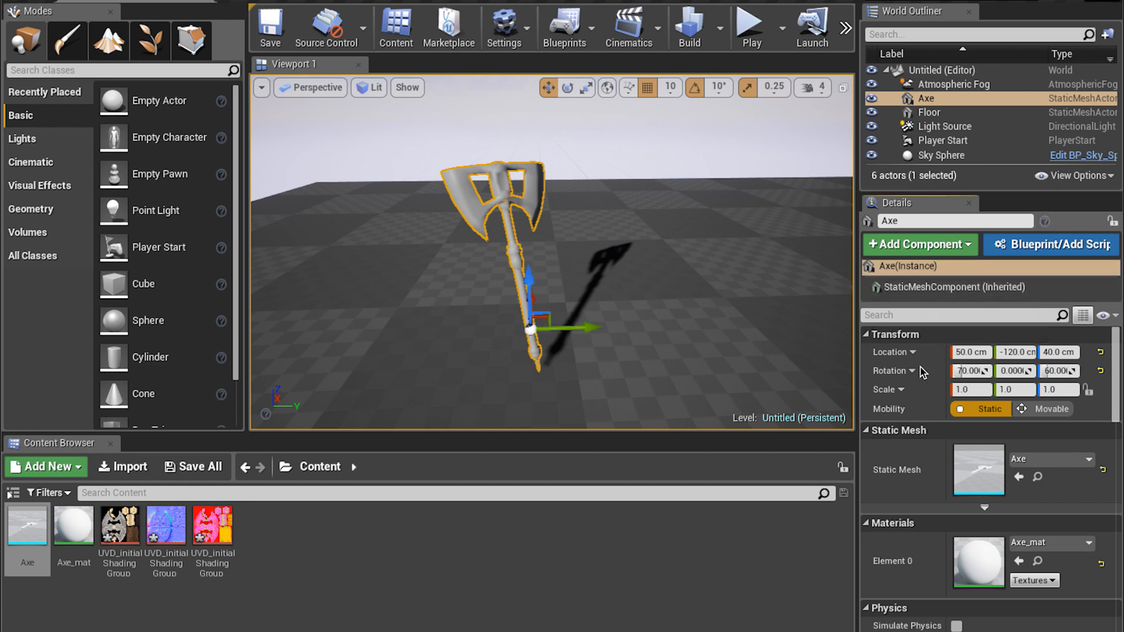
scroll(887, 507, "down", 5)
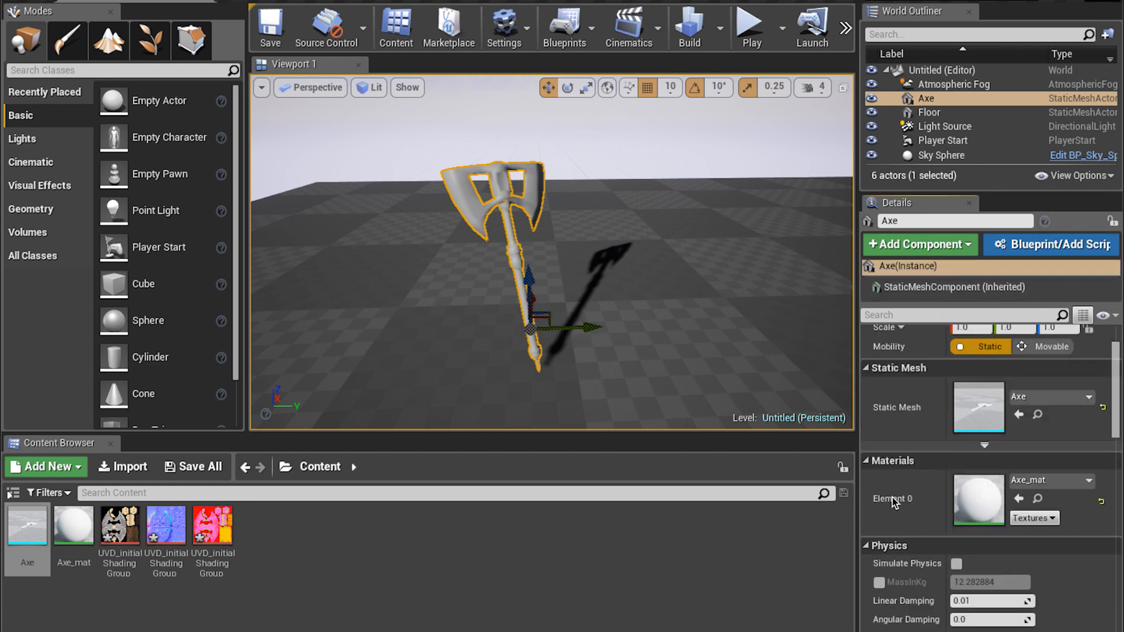
scroll(892, 494, "up", 2)
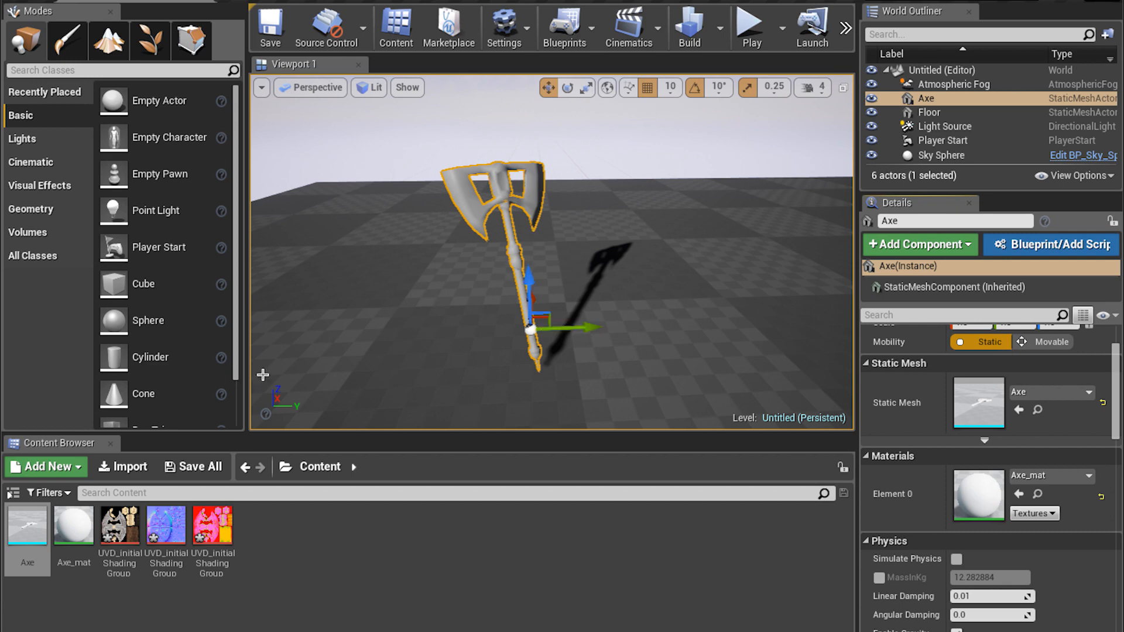
Step: Open the Axe_mat material for editing and separate its main material node from the overlapping color parameter node
double_click(74, 525)
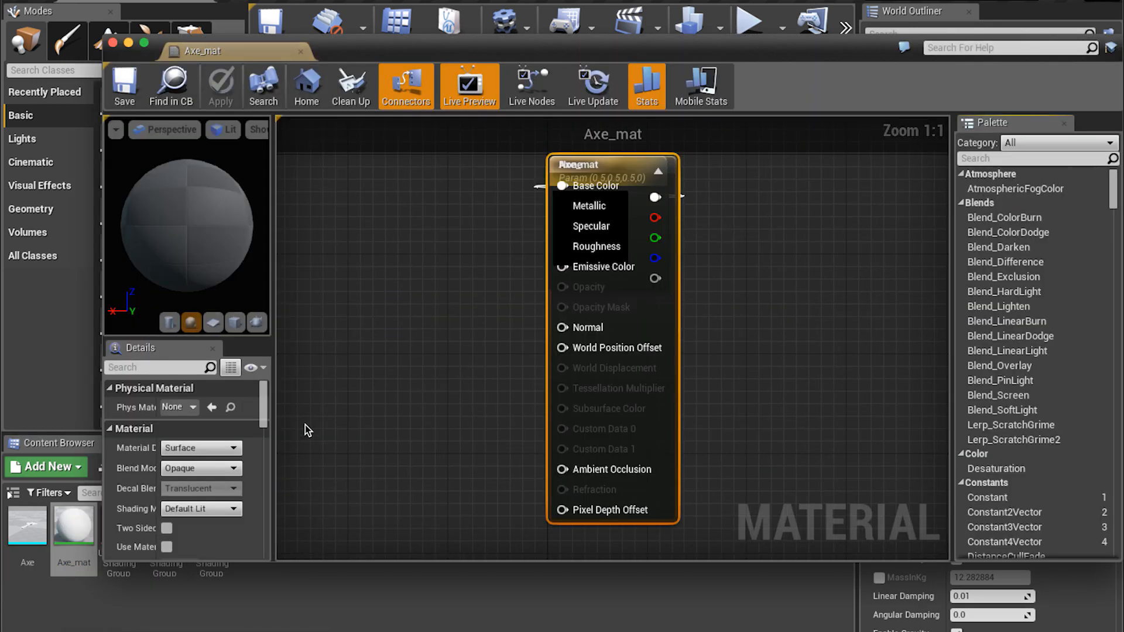
left_click_drag(562, 185, 813, 174)
left_click(610, 219)
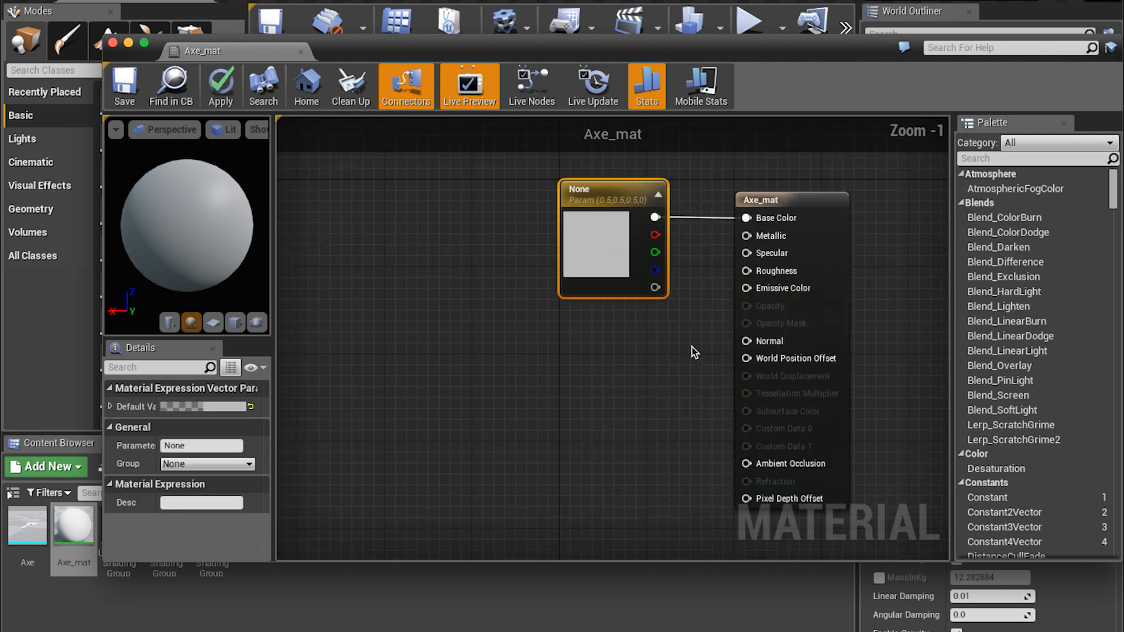
scroll(683, 336, "down", 2)
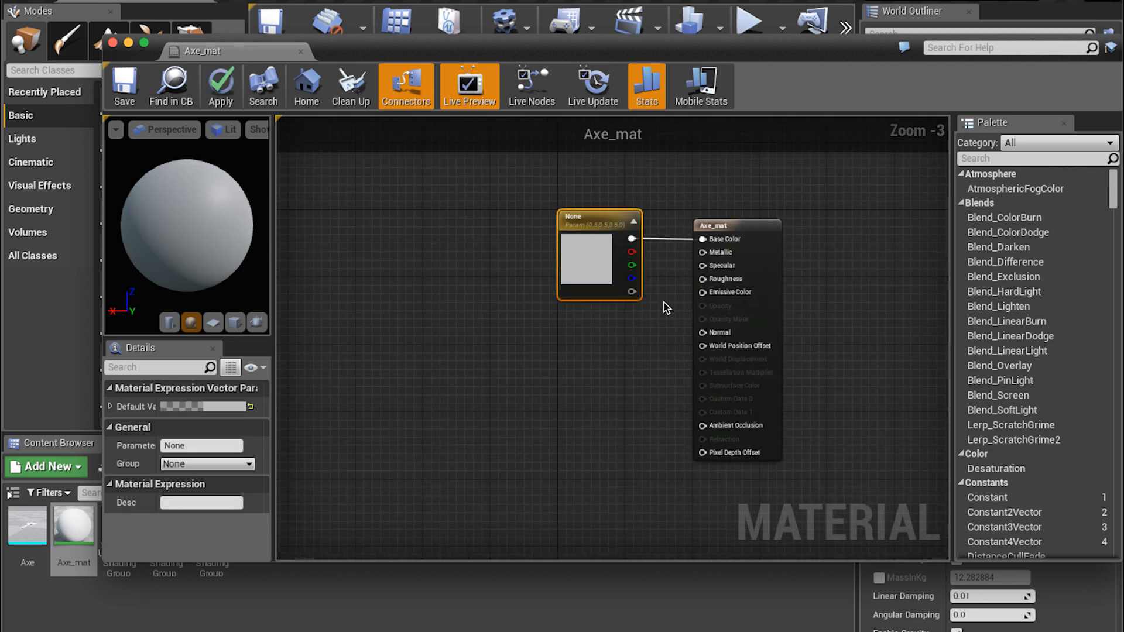
right_click_drag(644, 371, 664, 327)
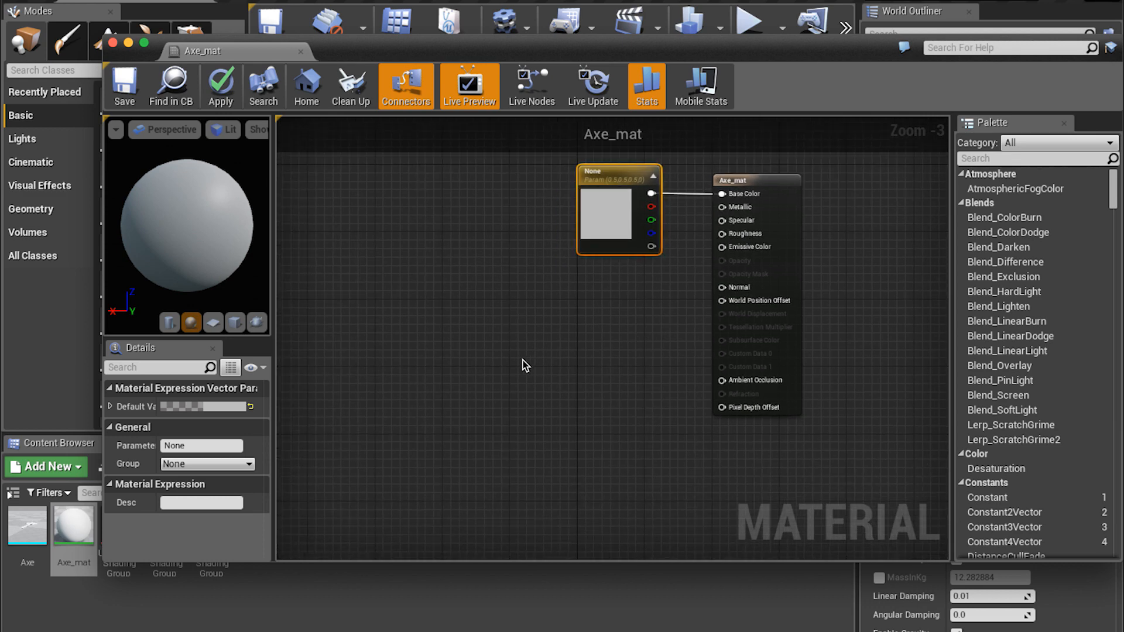
Step: Add the three imported UVD textures to the Axe_mat graph as texture samples, moving the material window off the assets
left_click_drag(362, 51, 353, 0)
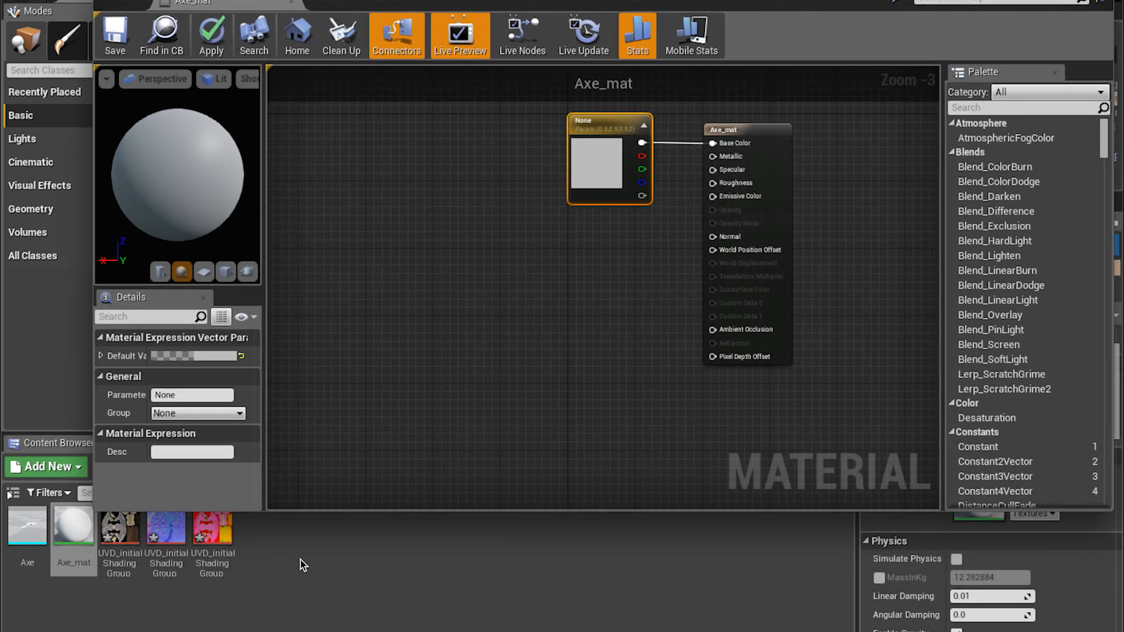
left_click(312, 578)
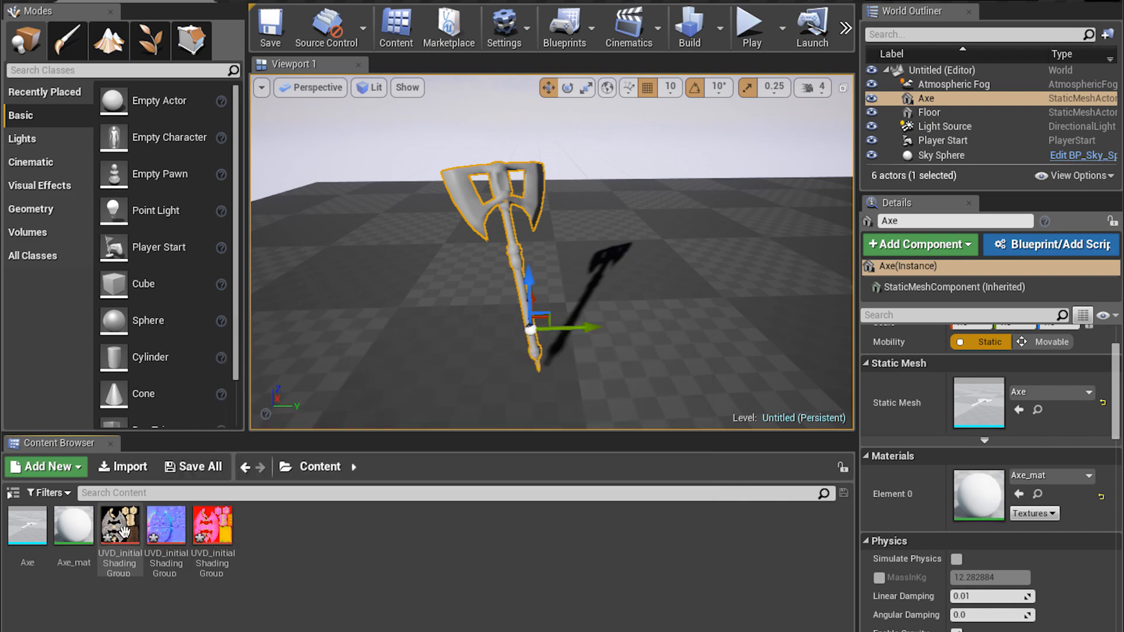
left_click(120, 535)
left_click(211, 532, "shift")
key("ctrl+Up")
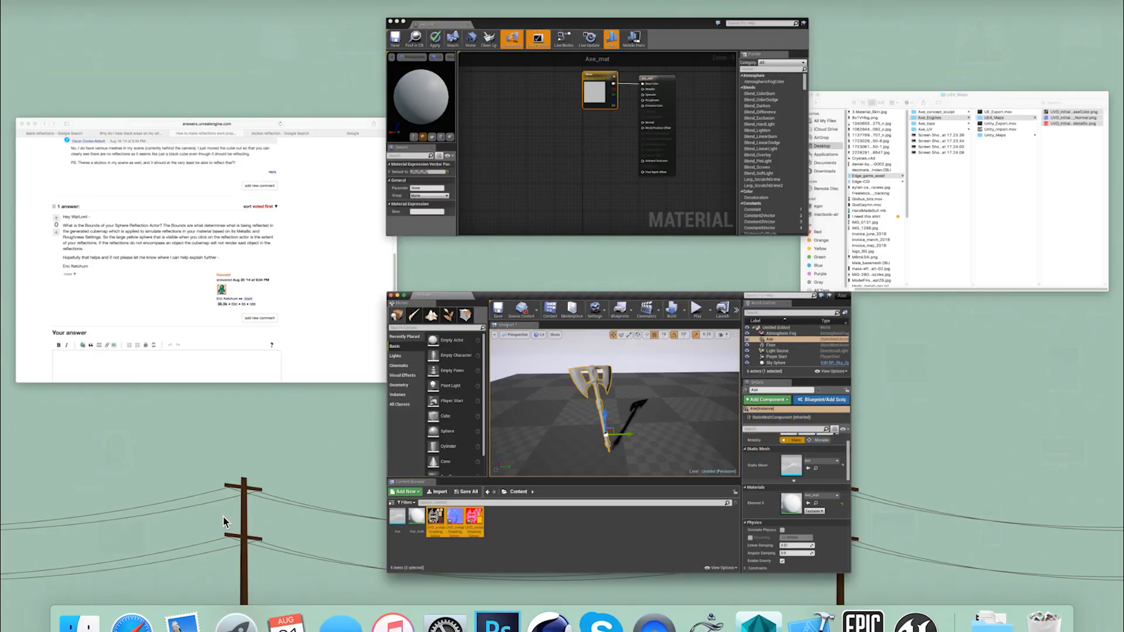
left_click(670, 104)
left_click_drag(230, 544, 404, 258)
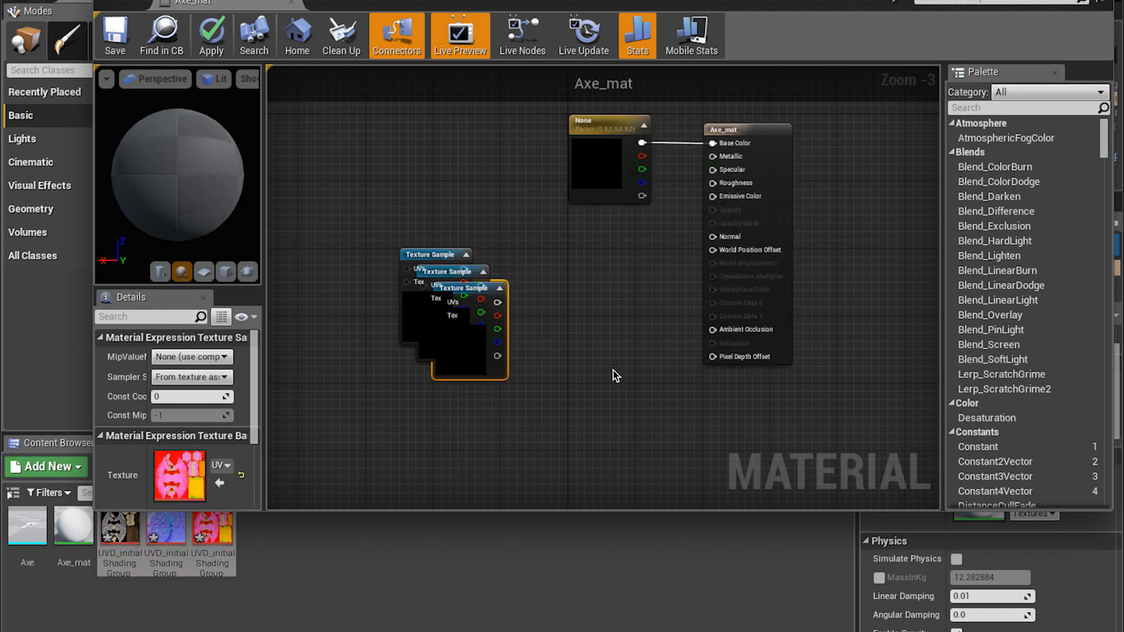
Step: Arrange the three texture samples in a column before the material node, ordered base color, normal, then the red-yellow packed map
left_click_drag(464, 288, 567, 348)
left_click_drag(449, 269, 516, 259)
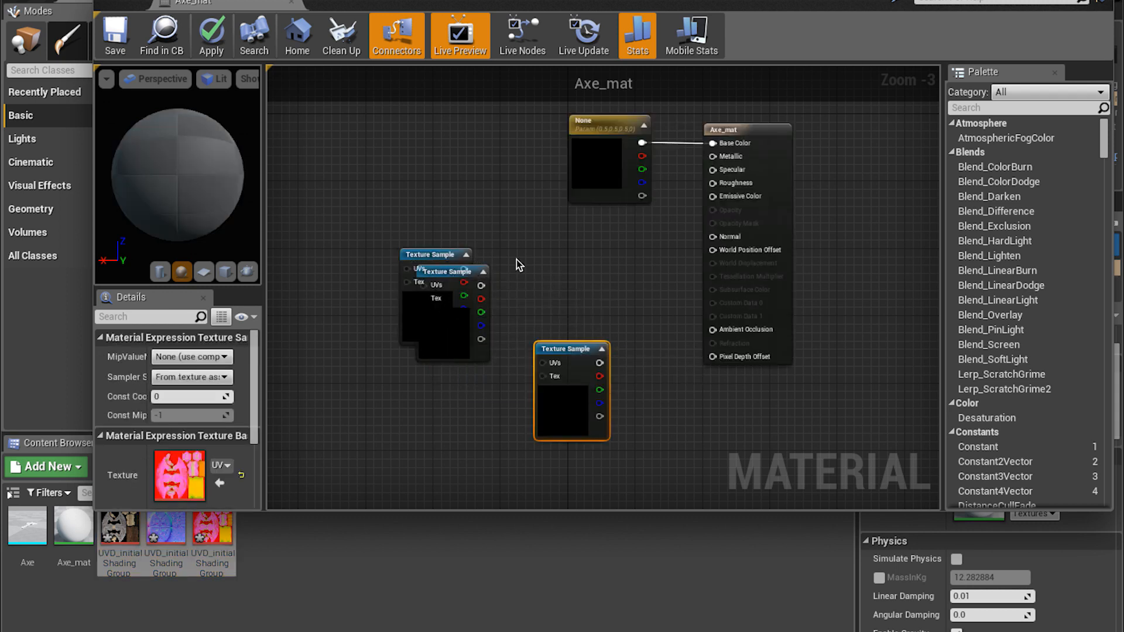
left_click_drag(429, 255, 428, 192)
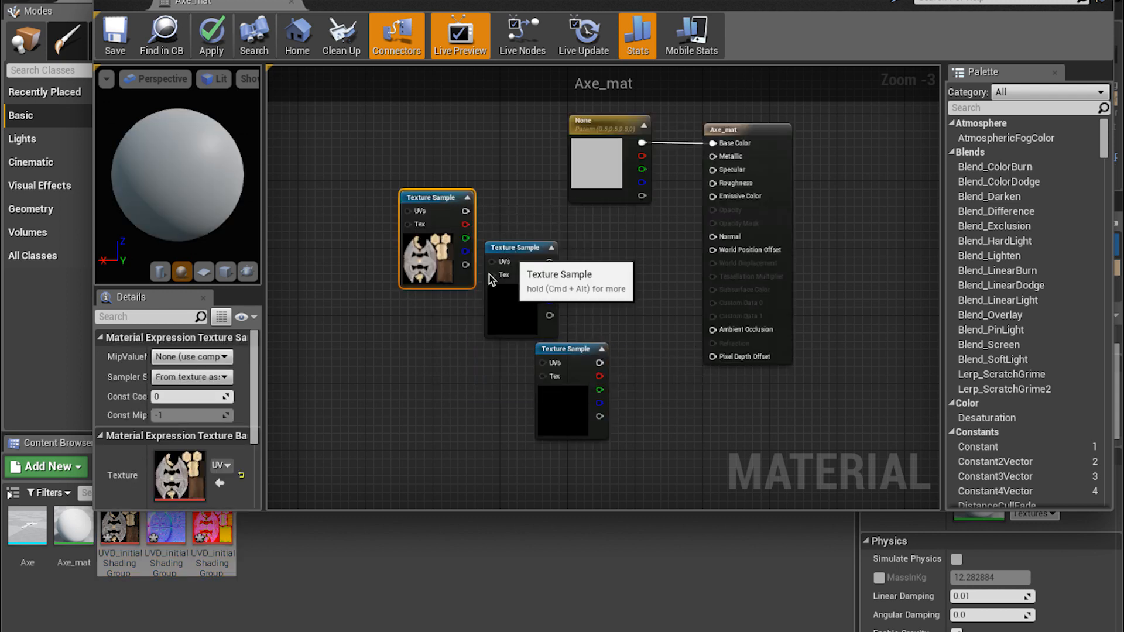
left_click_drag(516, 254, 439, 330)
left_click_drag(546, 352, 418, 440)
right_click_drag(634, 360, 624, 324)
scroll(624, 325, "down", 1)
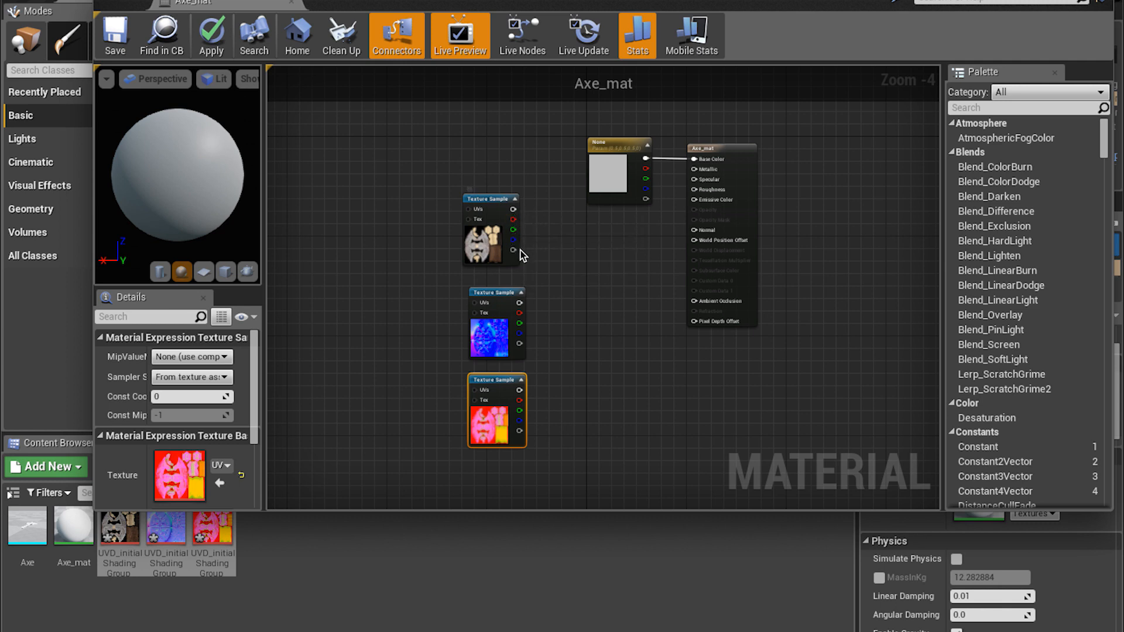
Step: Replace the grey color parameter feeding Base Color with the base color texture sample and inspect the result on the preview sphere
left_click(620, 182)
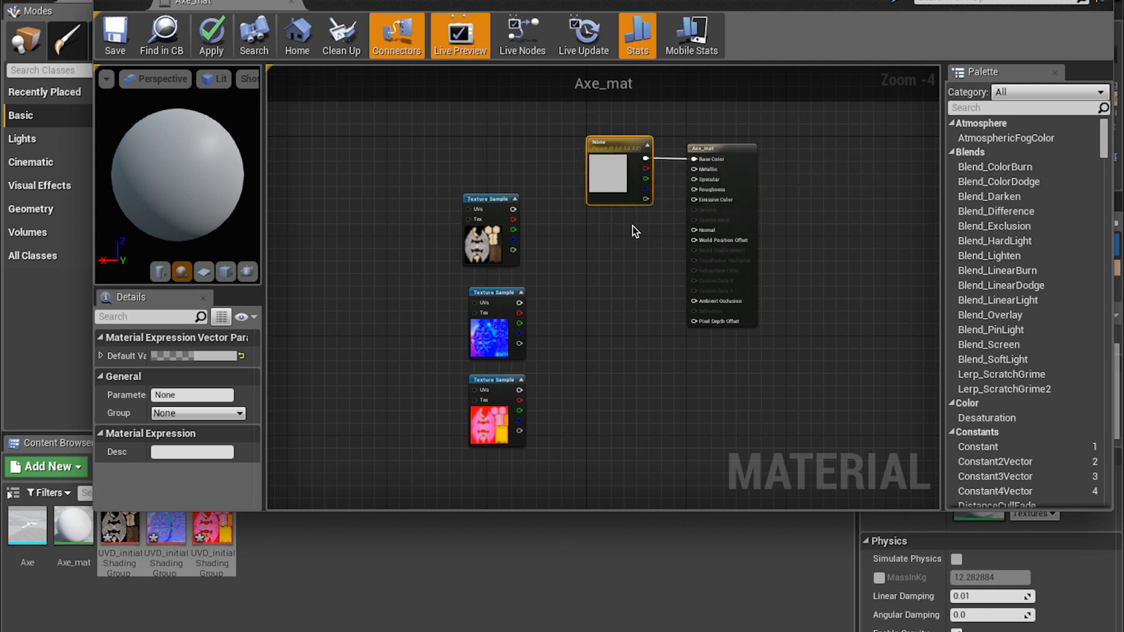
key("Delete")
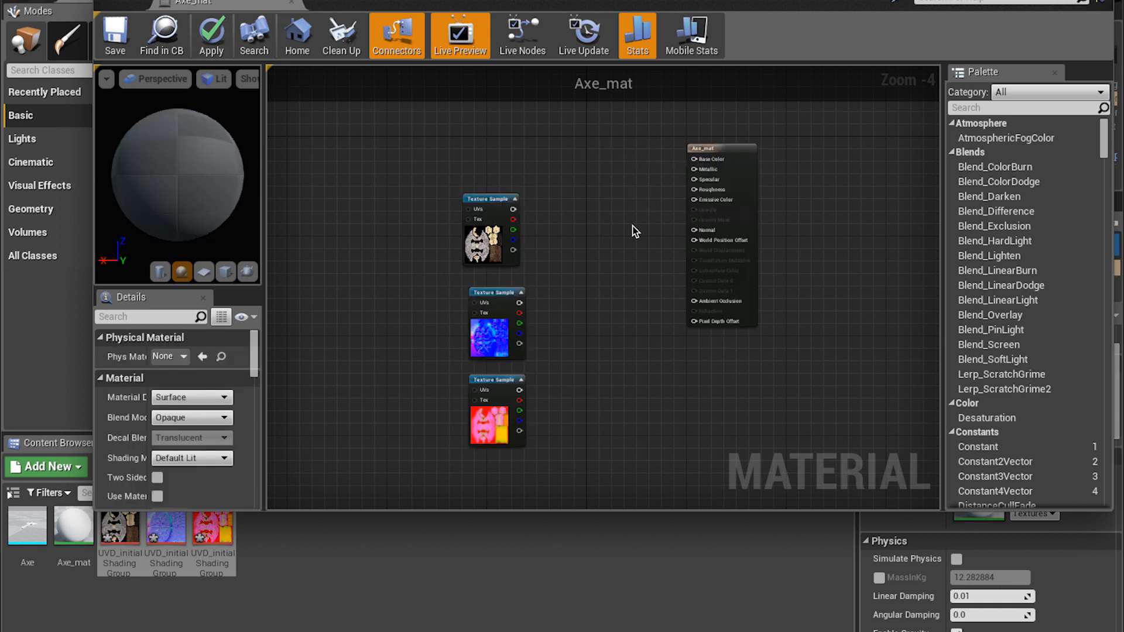
left_click_drag(516, 207, 519, 198)
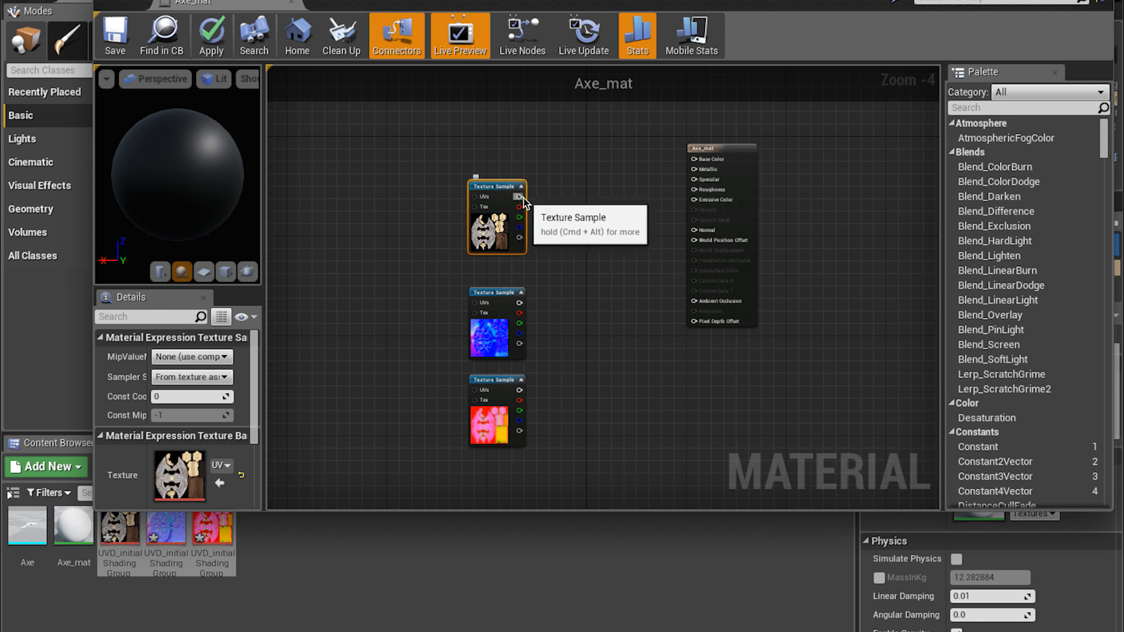
left_click_drag(519, 197, 695, 159)
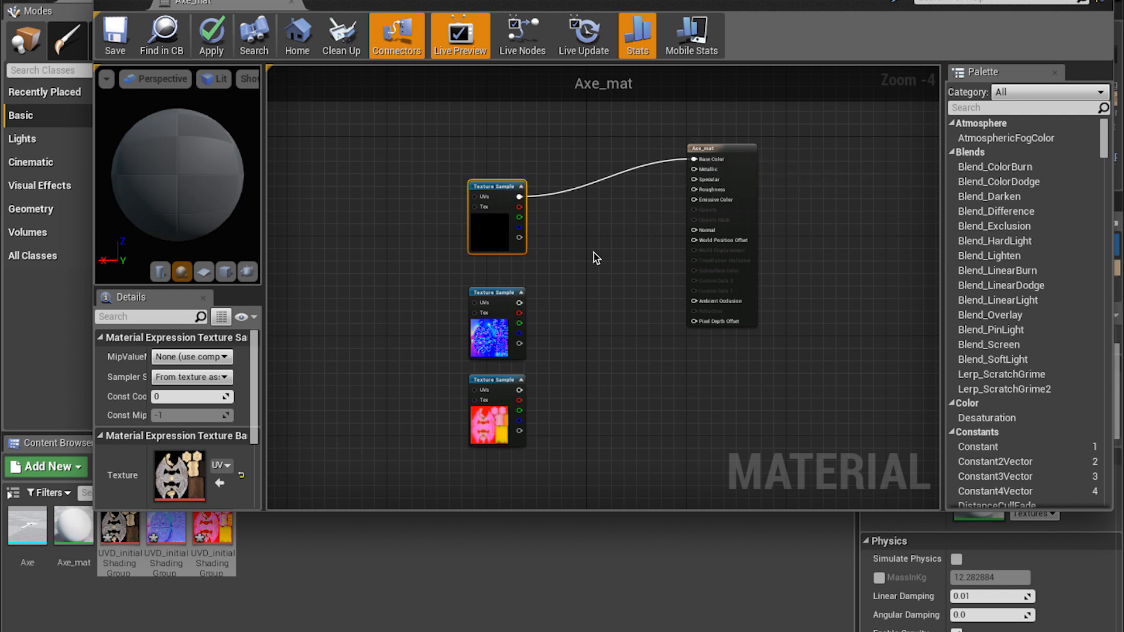
left_click_drag(499, 297, 499, 284)
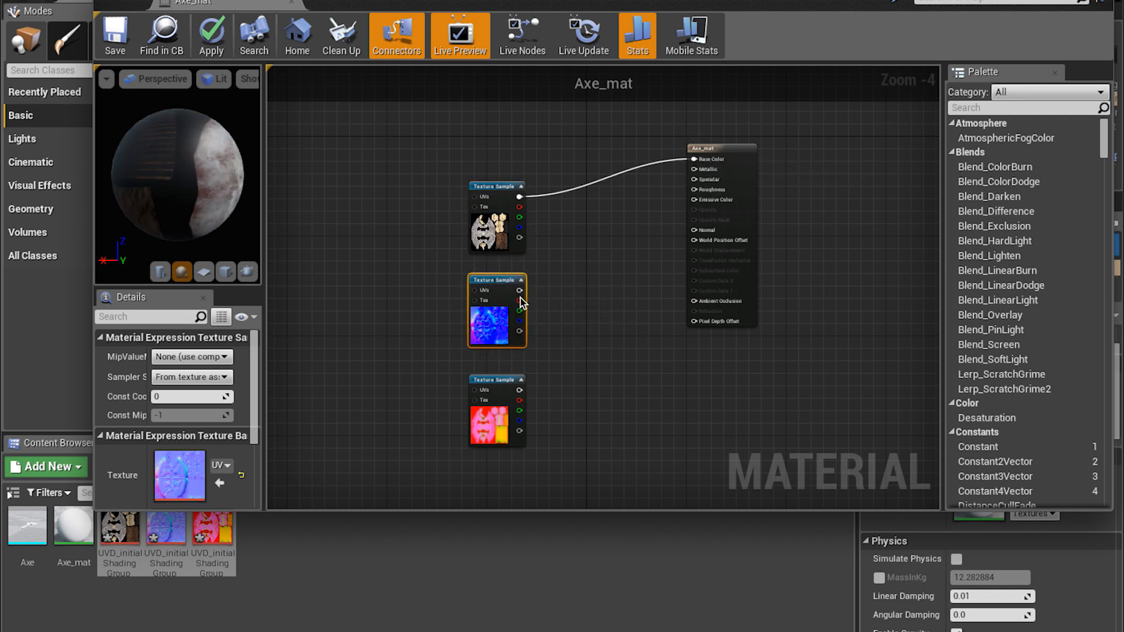
left_click_drag(228, 188, 194, 187)
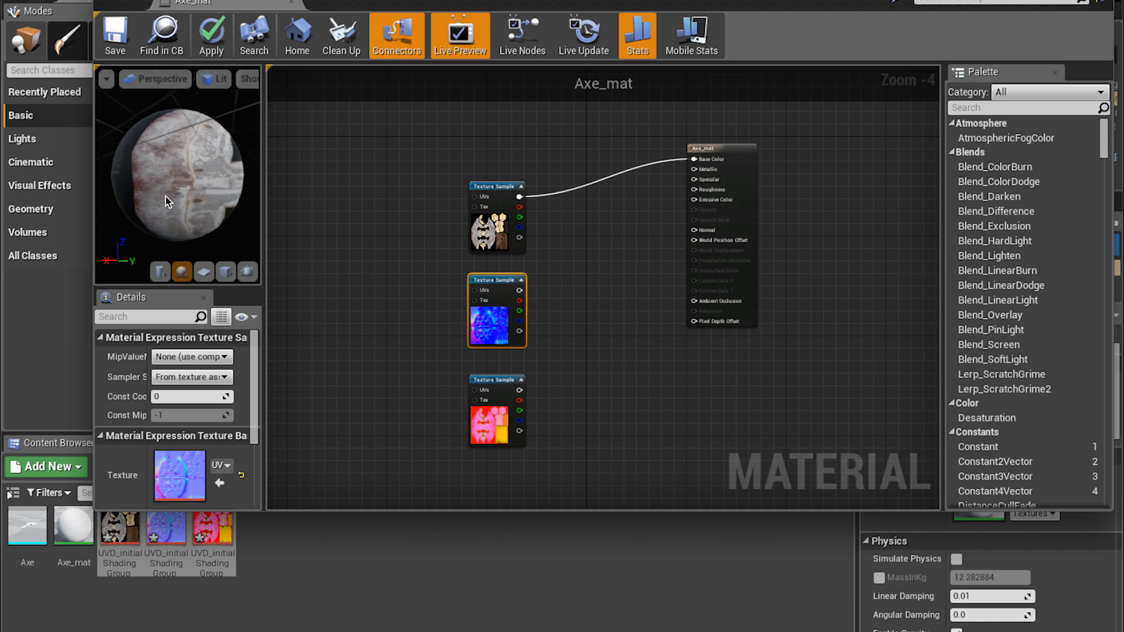
Step: Wire the normal map to Normal and the packed map's red, green and blue channels to Ambient Occlusion, Roughness and Metallic
left_click_drag(520, 291, 692, 230)
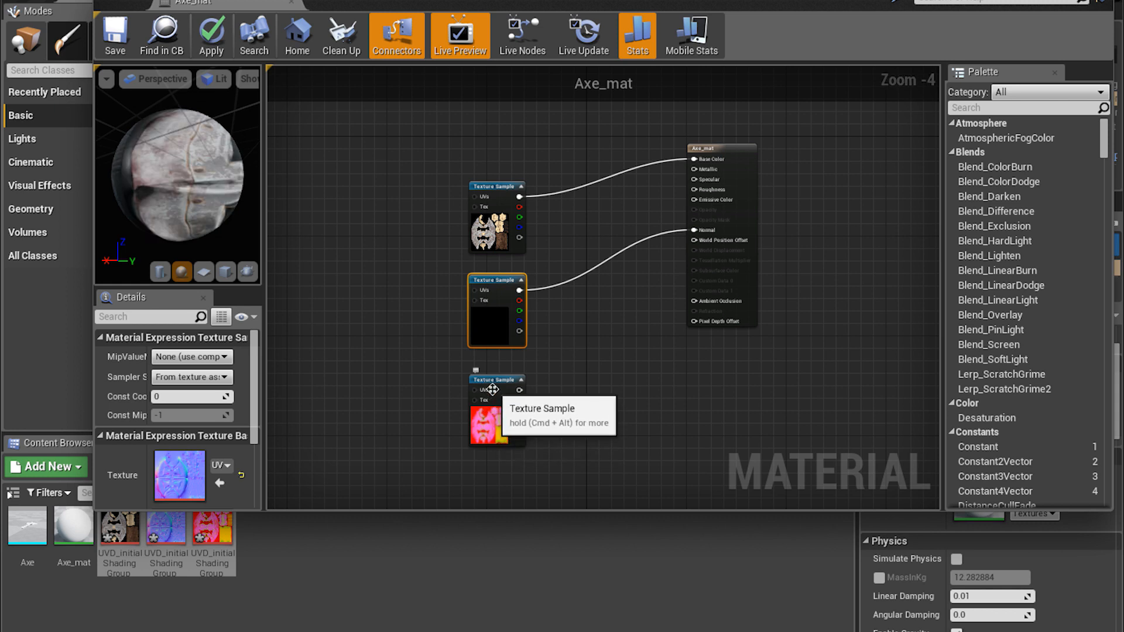
left_click_drag(493, 381, 486, 369)
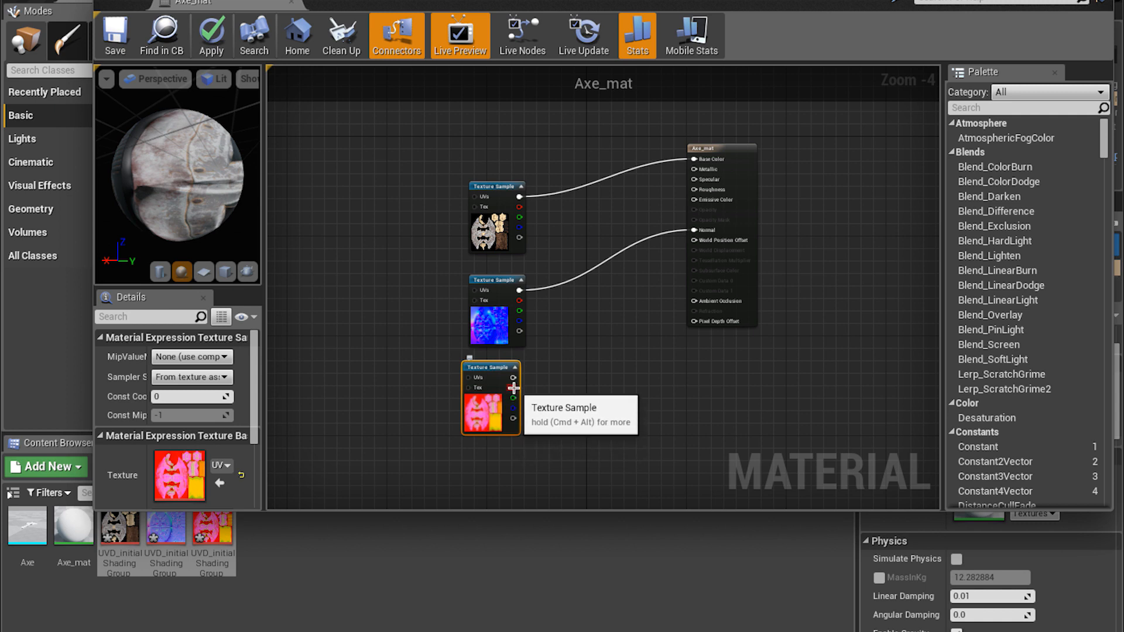
left_click_drag(514, 389, 695, 302)
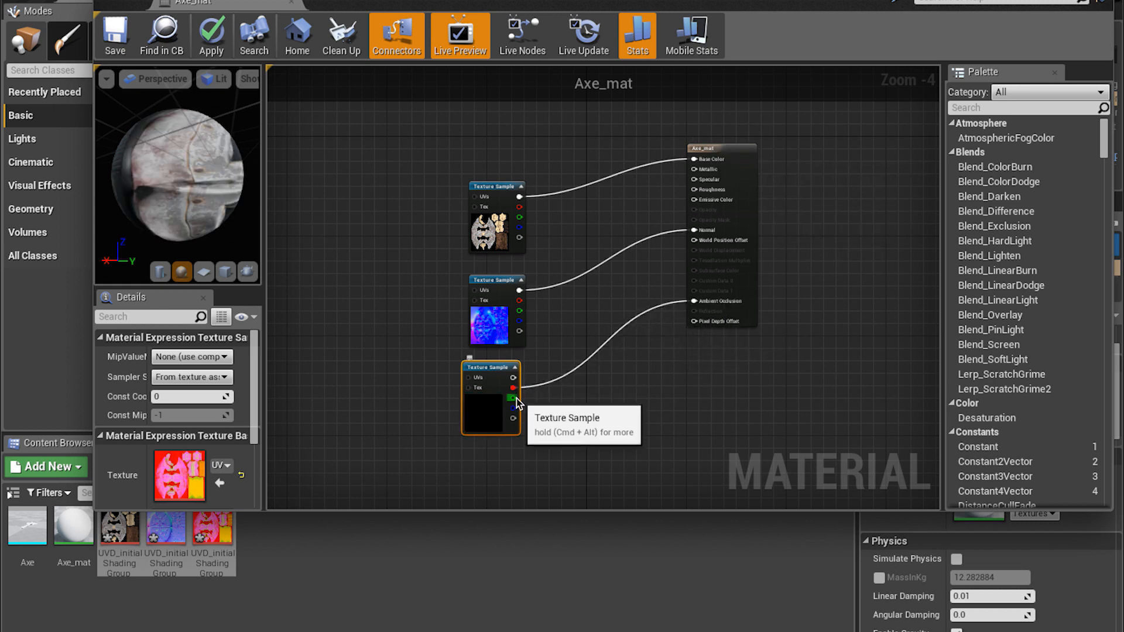
left_click_drag(516, 398, 692, 190)
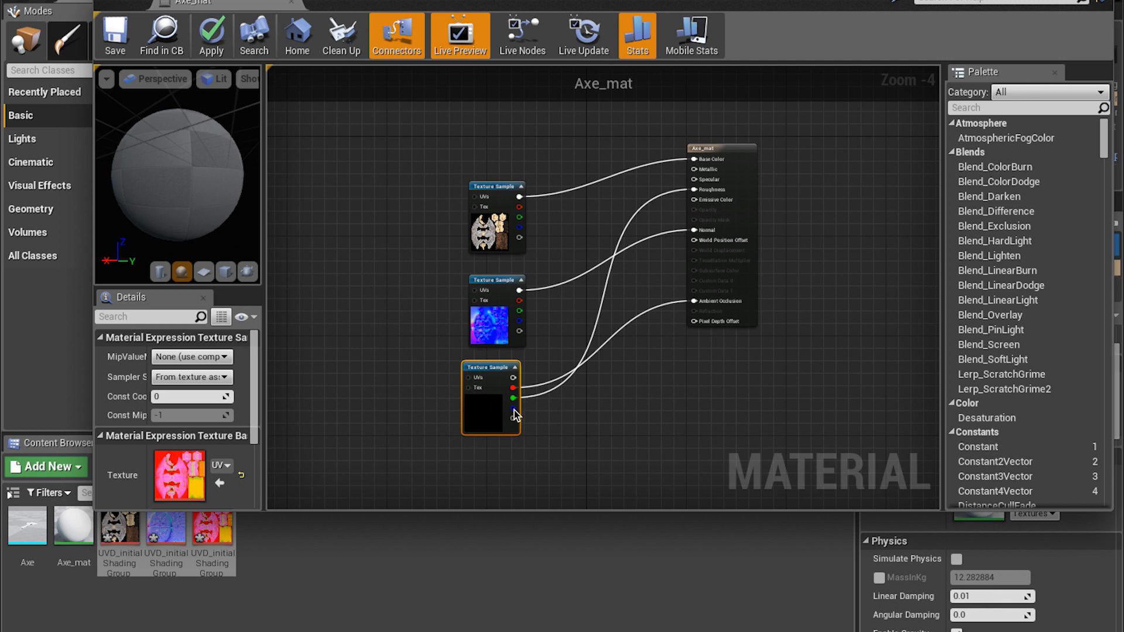
left_click_drag(514, 410, 692, 170)
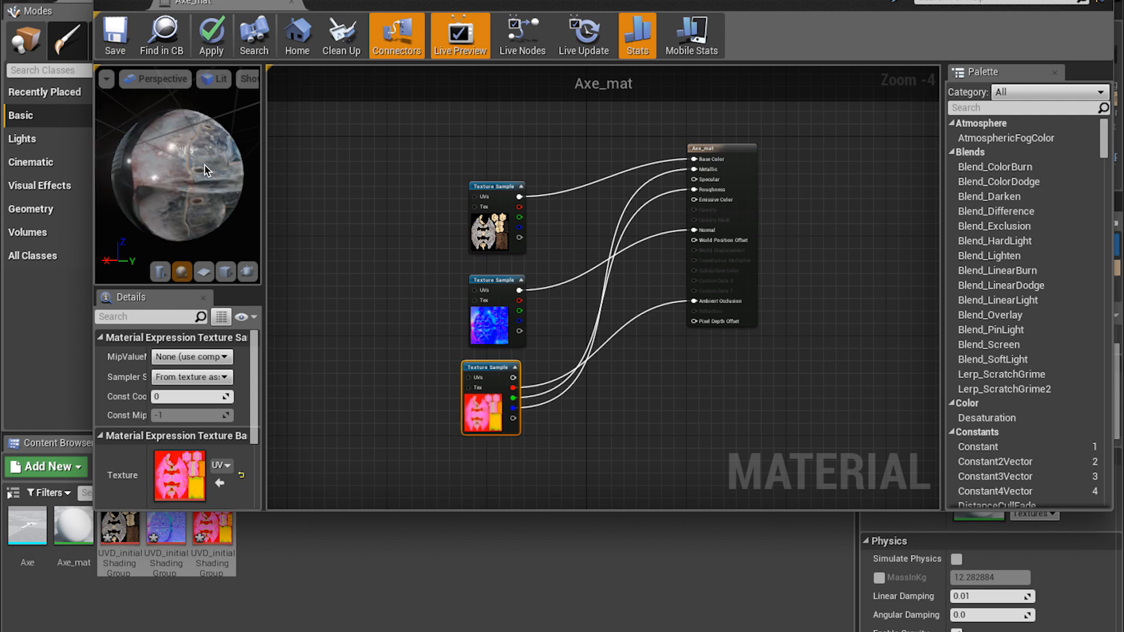
Step: Inspect the fully wired Axe_mat on the preview sphere, apply the material and close its editor
mouse_move(205, 170)
left_mouse_down()
mouse_move(252, 173)
mouse_move(123, 175)
mouse_move(135, 196)
mouse_move(175, 189)
mouse_move(193, 199)
mouse_move(190, 224)
mouse_move(178, 164)
mouse_move(167, 233)
mouse_move(228, 223)
mouse_move(179, 184)
mouse_move(168, 219)
mouse_move(206, 177)
left_mouse_up()
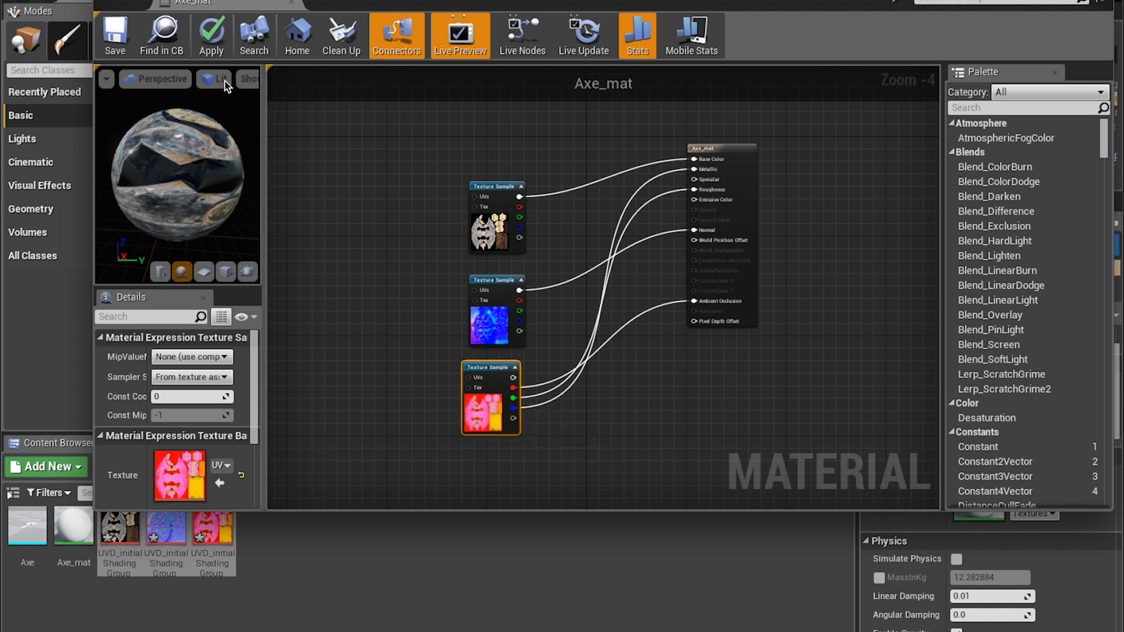
left_click(219, 31)
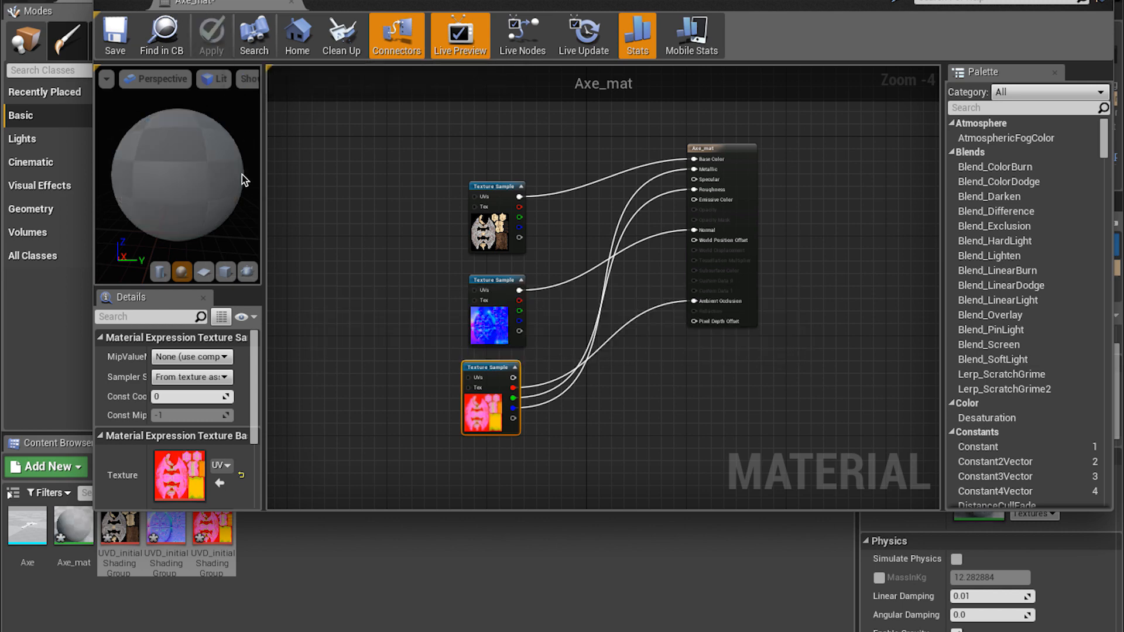
left_click(108, 2)
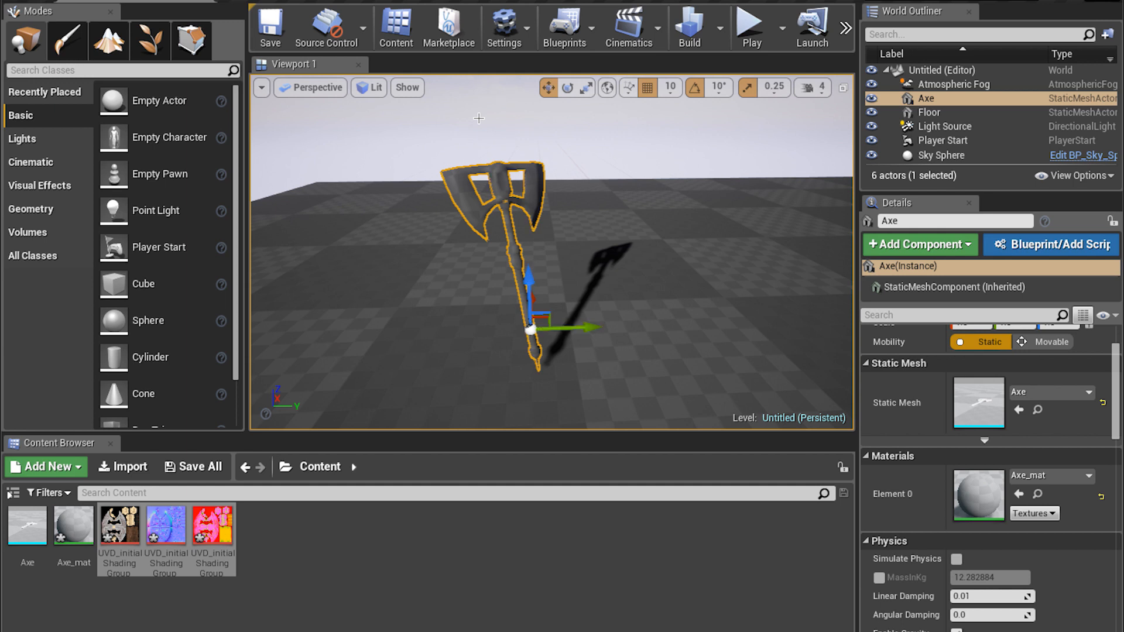
Step: Deselect the axe and examine its textured surface in the level from close up and from a distance
left_click(502, 152)
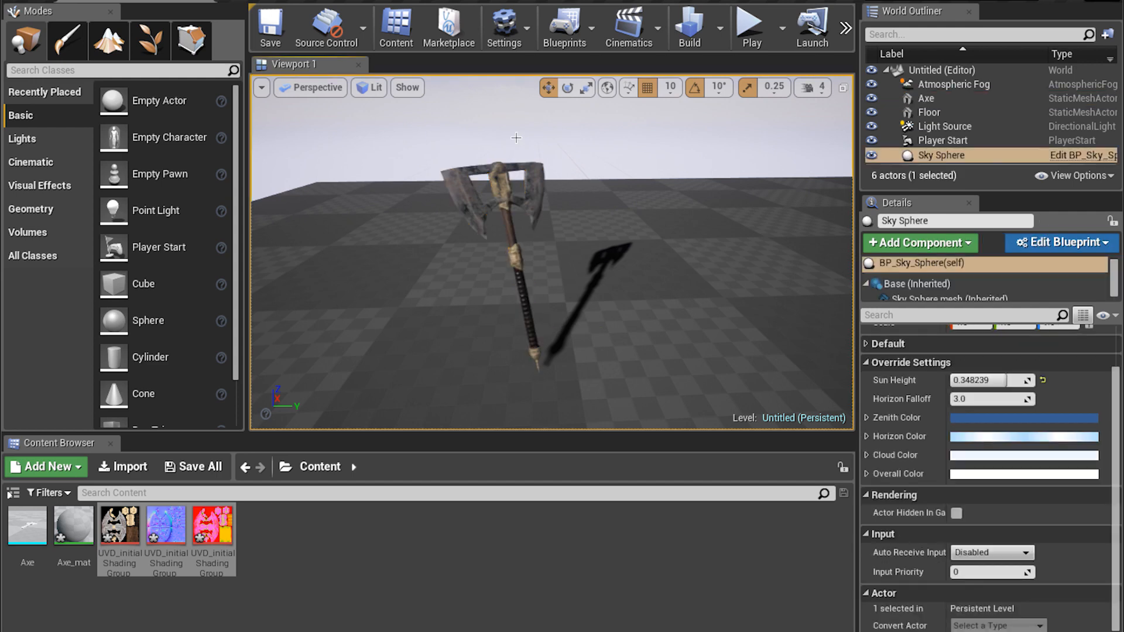
scroll(503, 152, "up", 5)
scroll(502, 152, "down", 5)
mouse_move(503, 152)
right_mouse_down()
mouse_move(527, 158)
mouse_move(530, 197)
mouse_move(527, 140)
mouse_move(491, 173)
mouse_move(500, 164)
right_mouse_up()
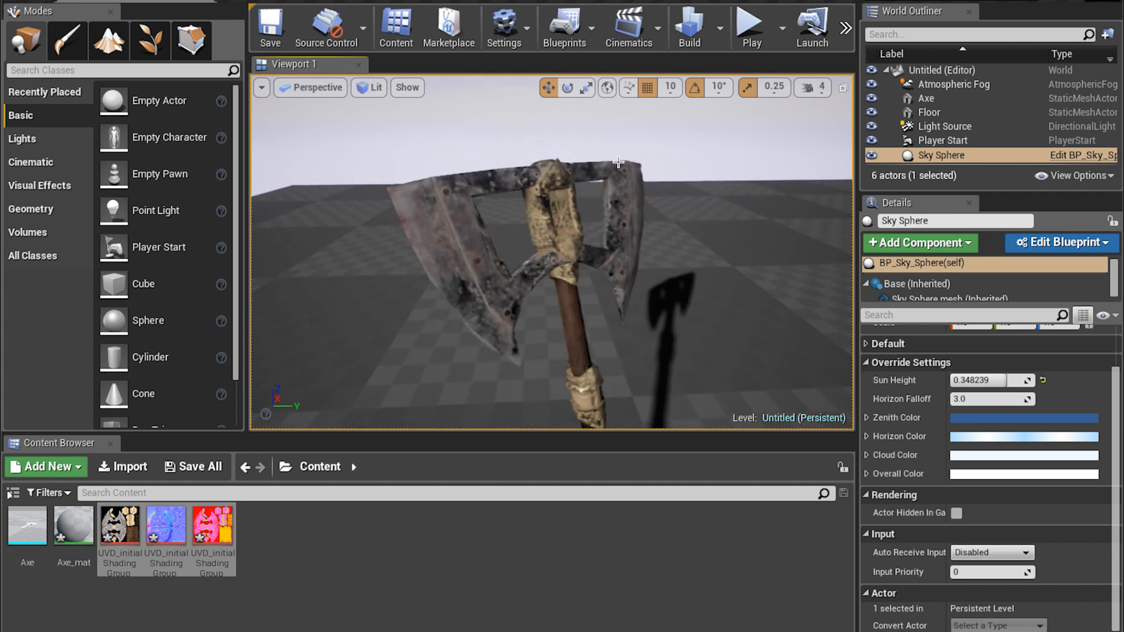
scroll(562, 219, "down", 5)
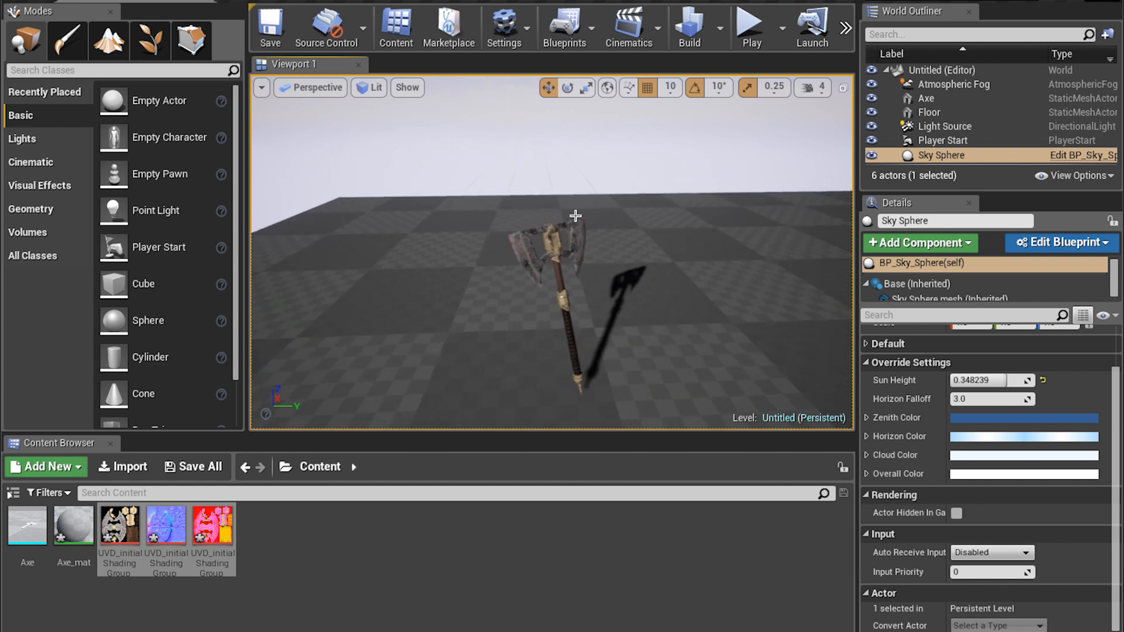
mouse_move(651, 227)
middle_mouse_down()
mouse_move(550, 208)
mouse_move(650, 229)
mouse_move(673, 250)
mouse_move(647, 231)
middle_mouse_up()
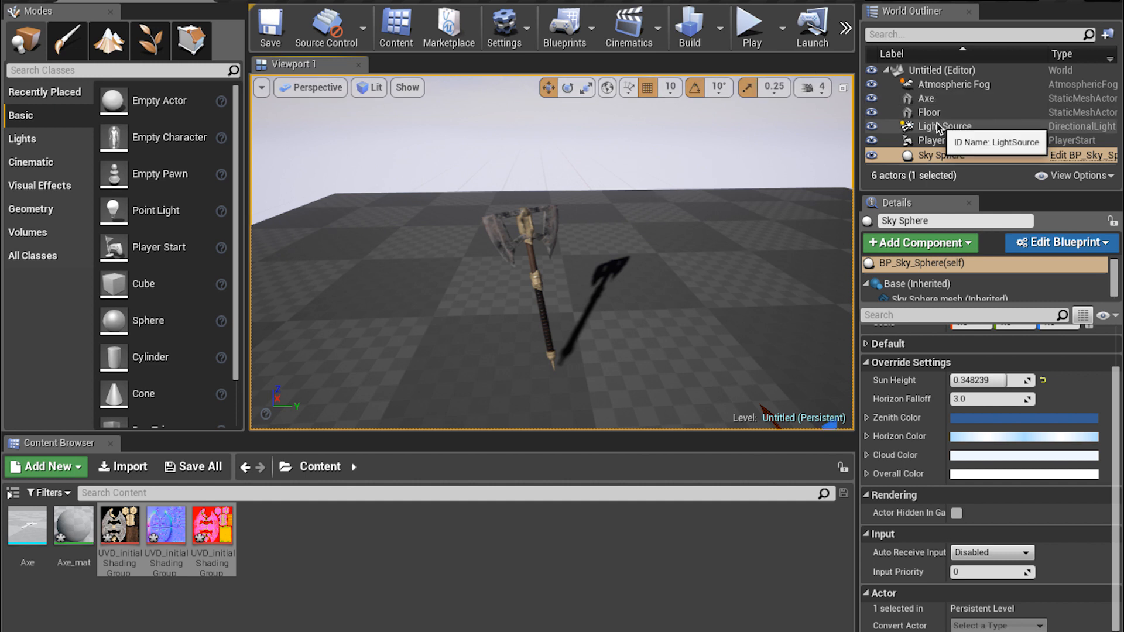
Step: Open the World Settings for the untitled level and look through the available options
left_click(946, 71)
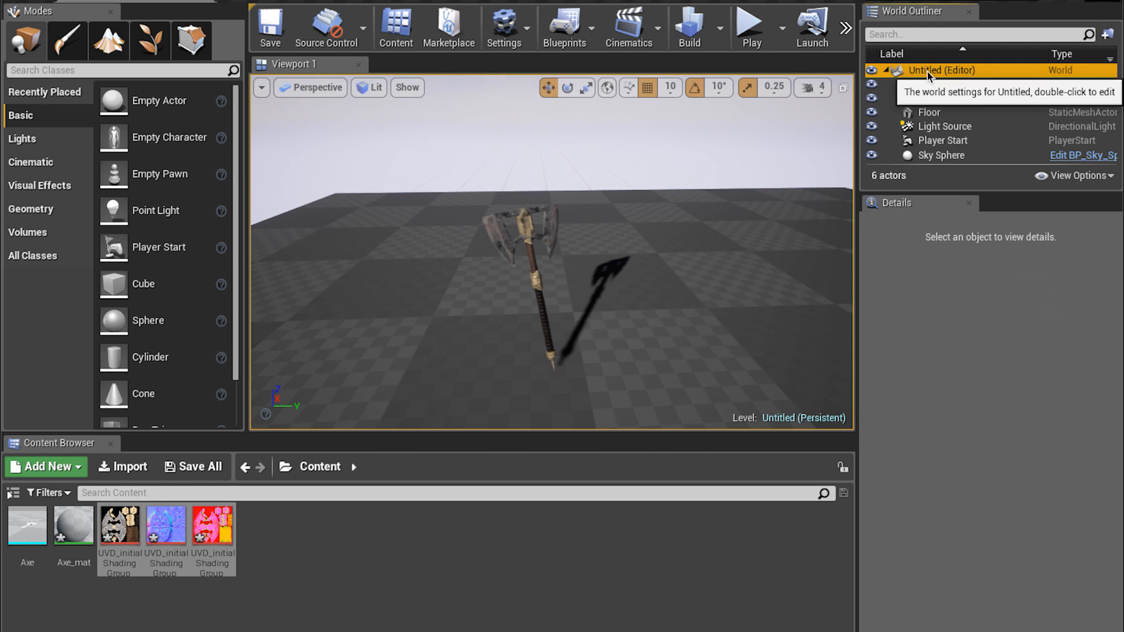
right_click(902, 208)
left_click(963, 64)
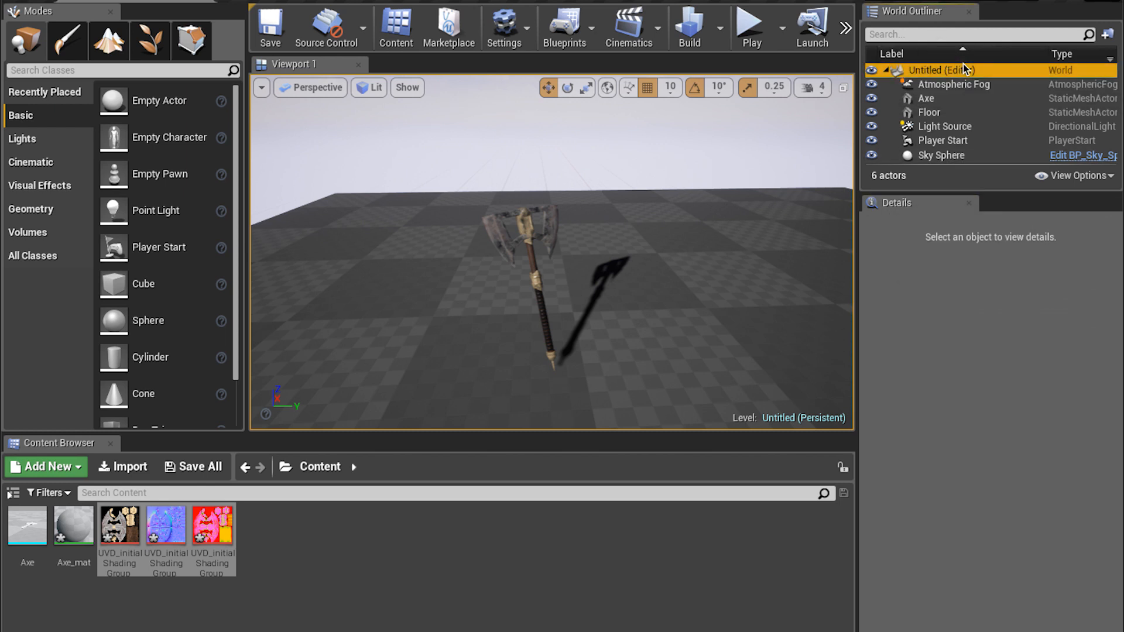
right_click(964, 65)
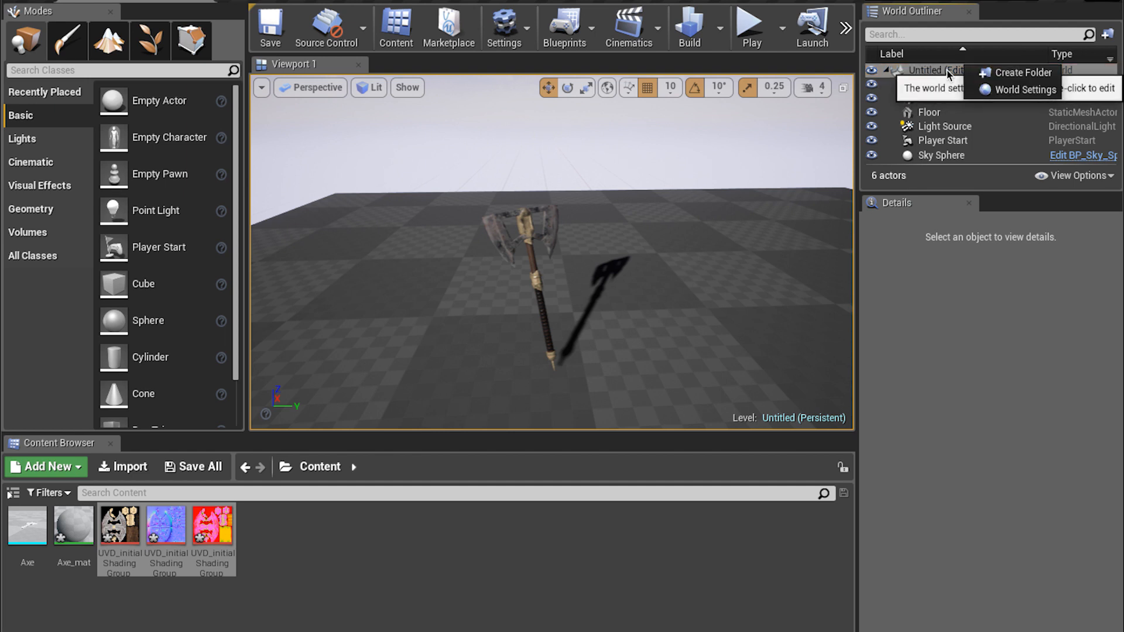
left_click(1003, 89)
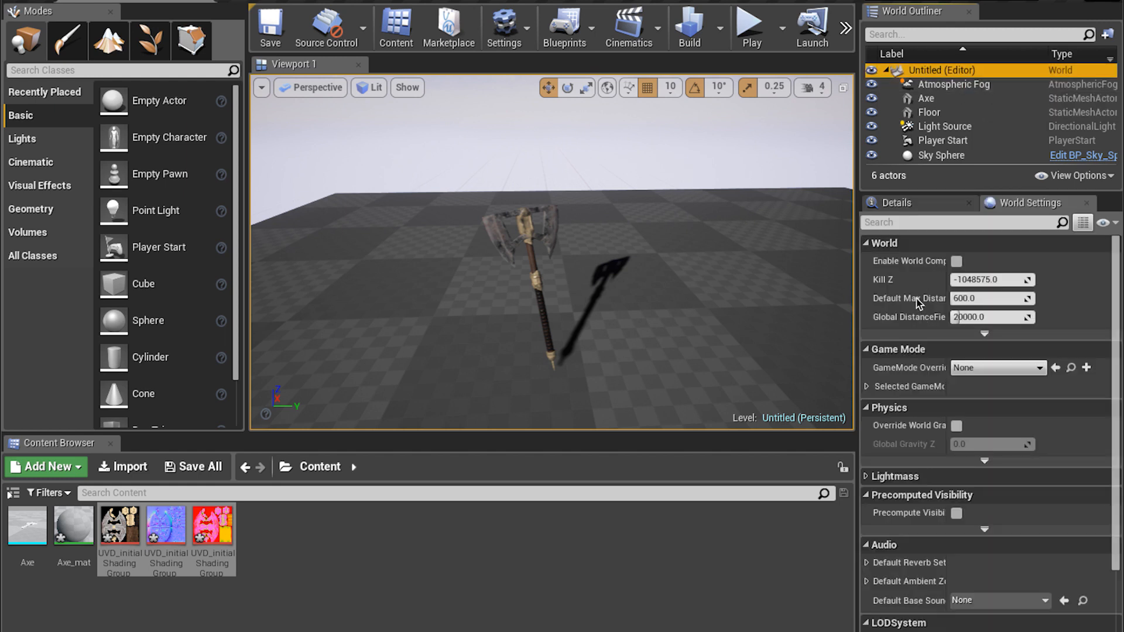
scroll(914, 485, "down", 3)
scroll(913, 494, "up", 3)
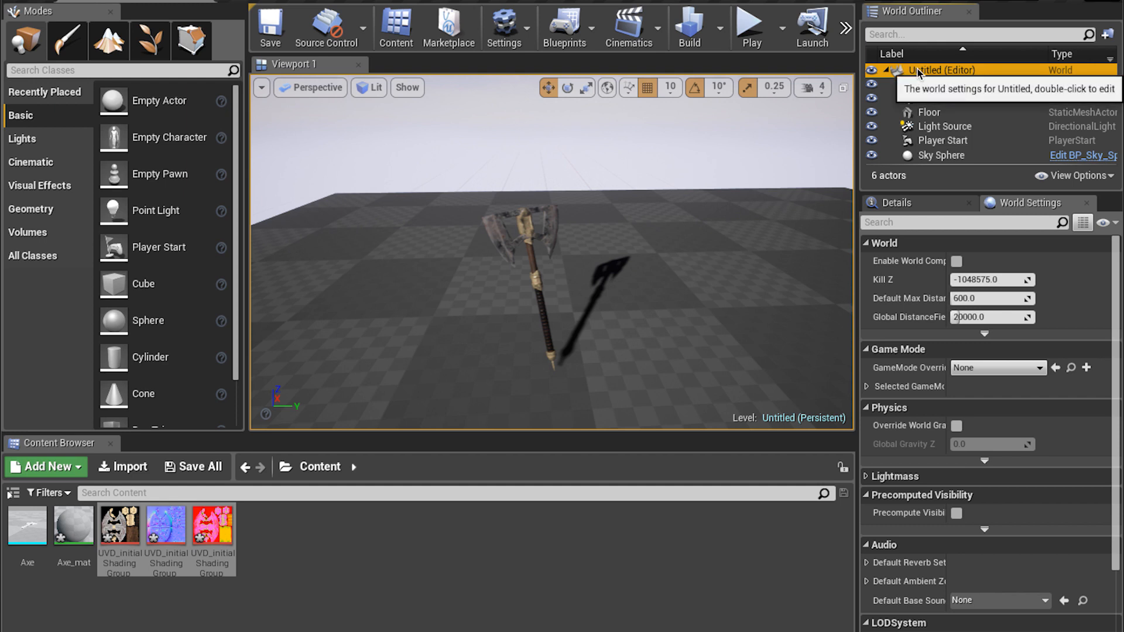
Step: Select the Floor actor and check its details, returning to the World Settings
left_click(930, 112)
left_click(933, 199)
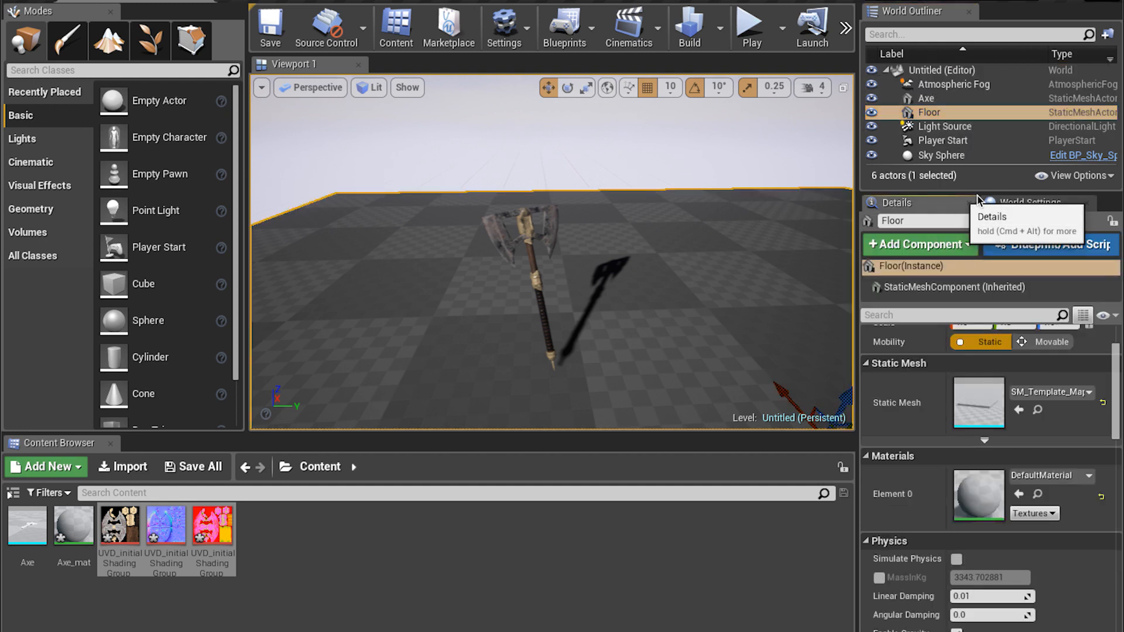
left_click(1030, 203)
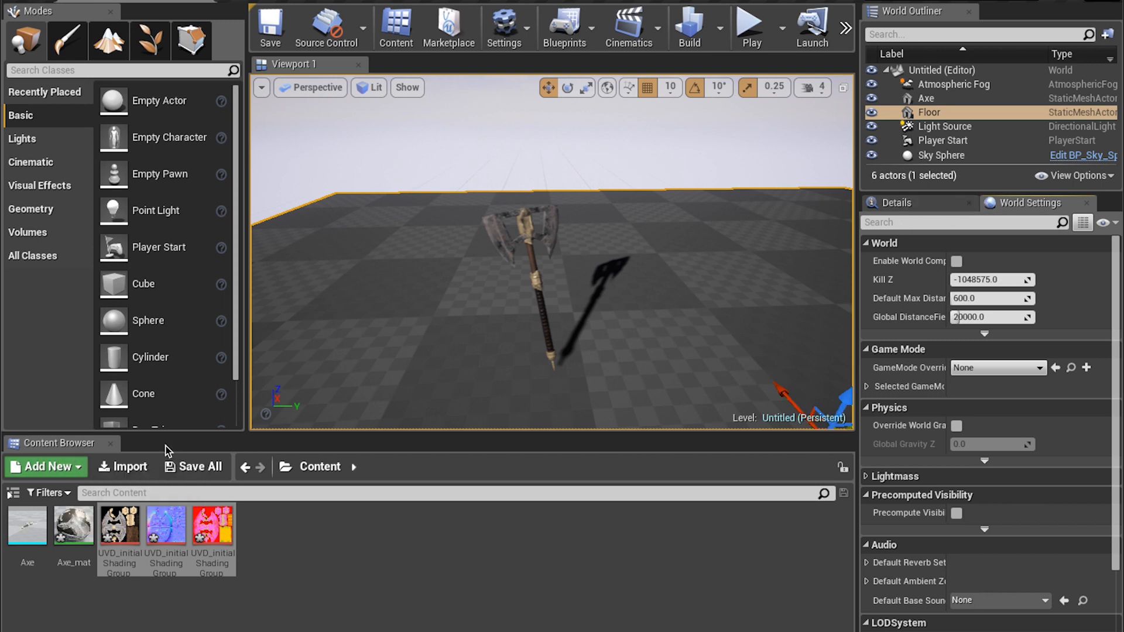
Step: Create a new material named Reflective_floor and assign it to the floor in the level
left_click(75, 468)
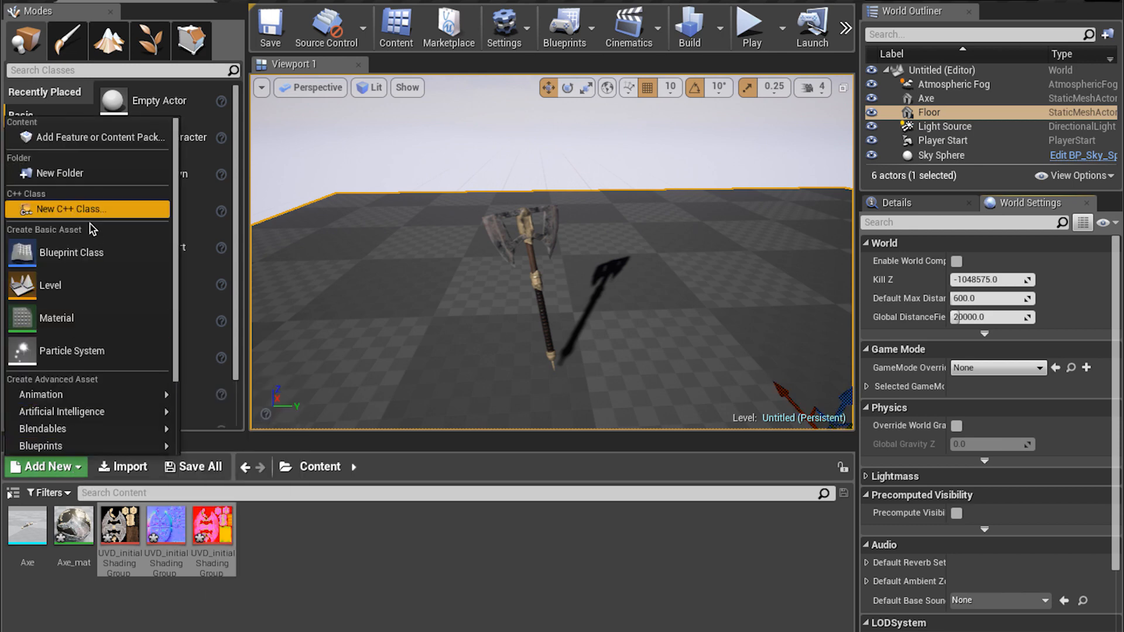
left_click(87, 305)
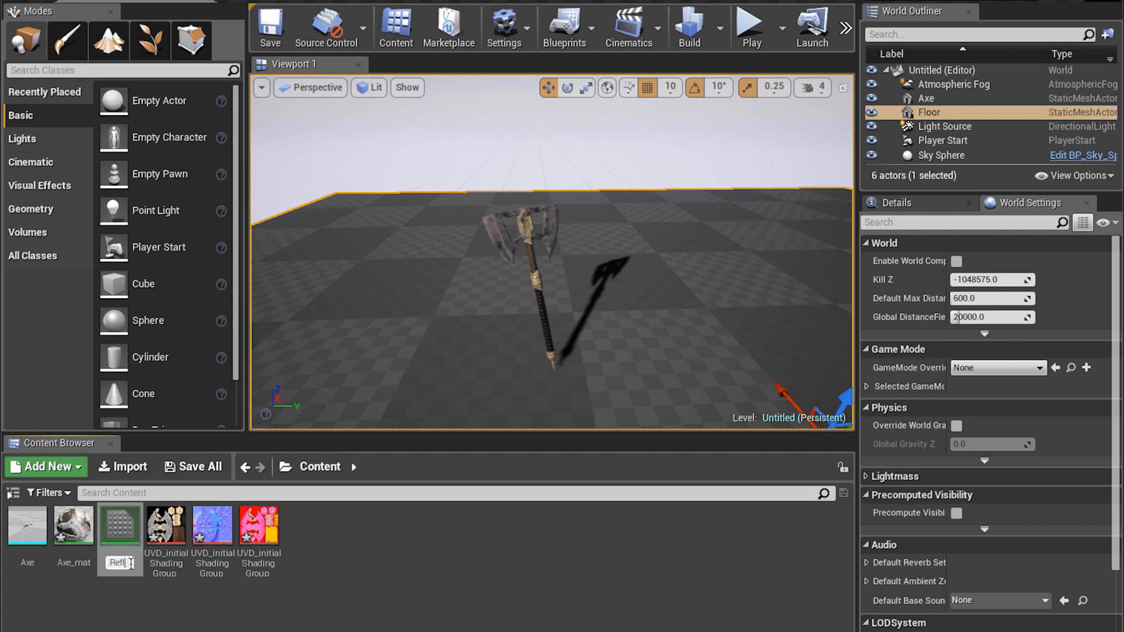
type("Reflecti")
type("ve_floor")
key("Return")
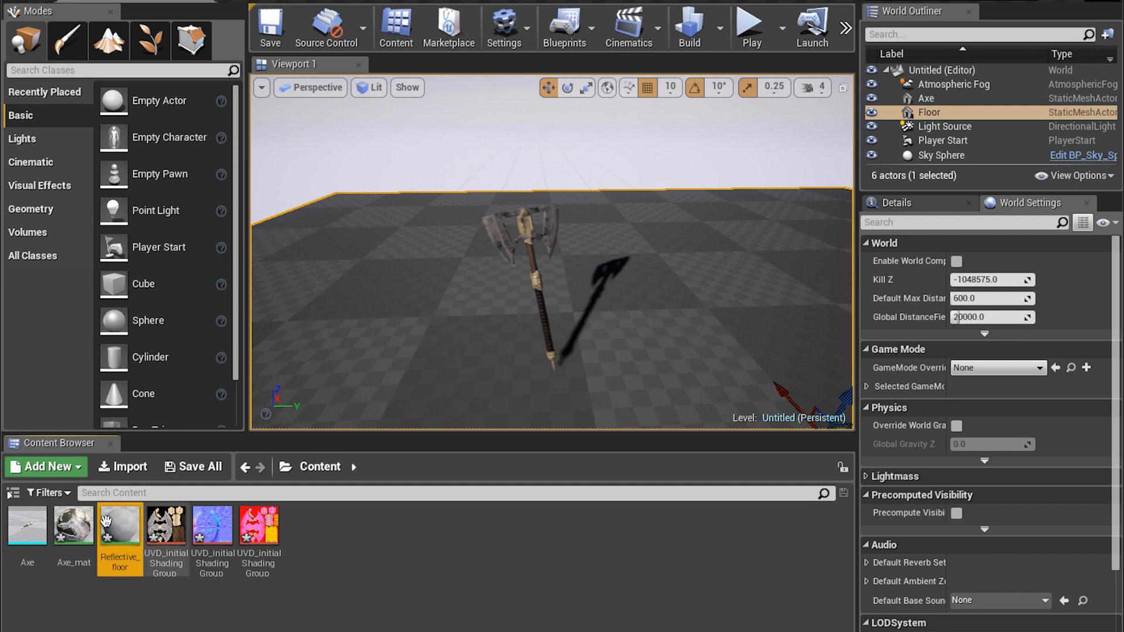
left_click_drag(120, 525, 371, 282)
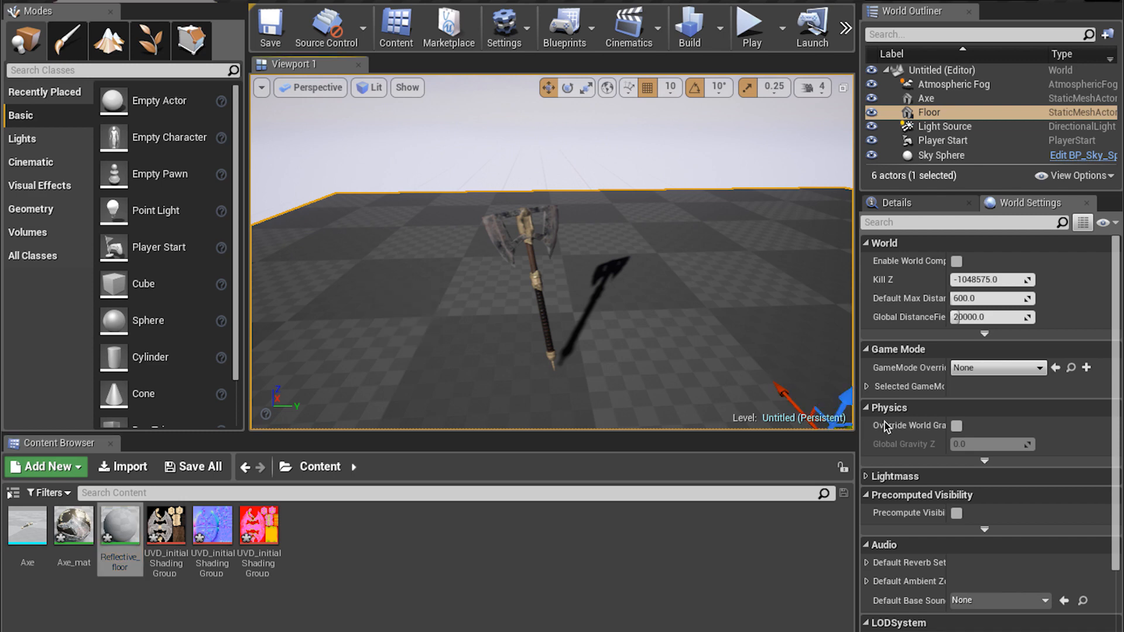
Step: Open the Reflective_floor material for editing and shift its main material node aside to free space for input nodes
double_click(122, 524)
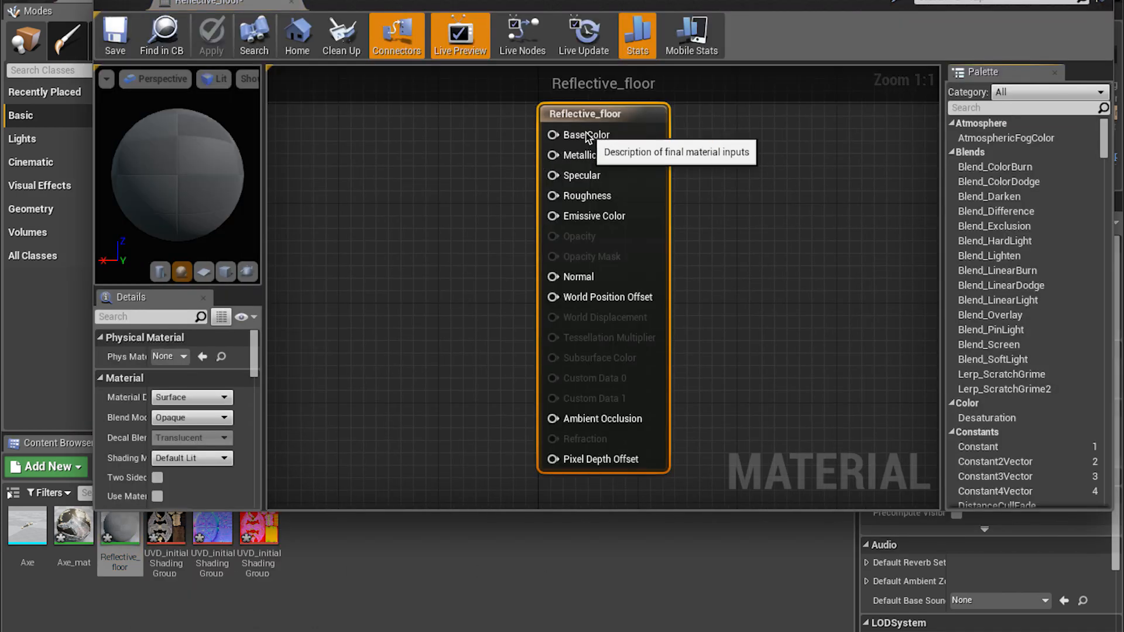
left_click_drag(593, 109, 755, 156)
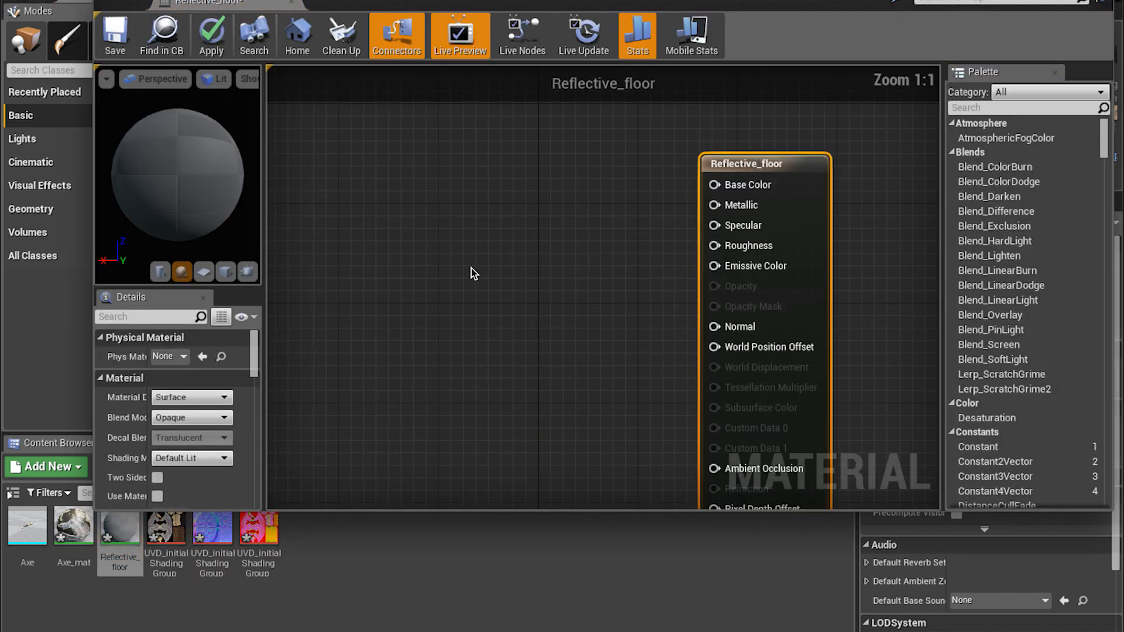
scroll(612, 271, "down", 5)
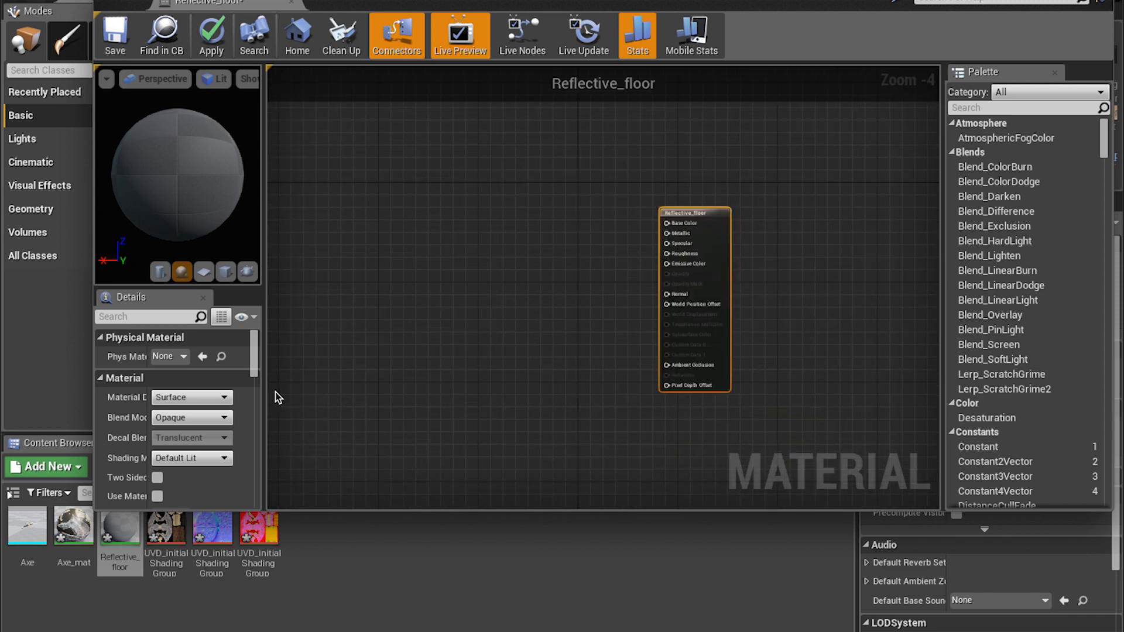
left_click_drag(501, 13, 457, 50)
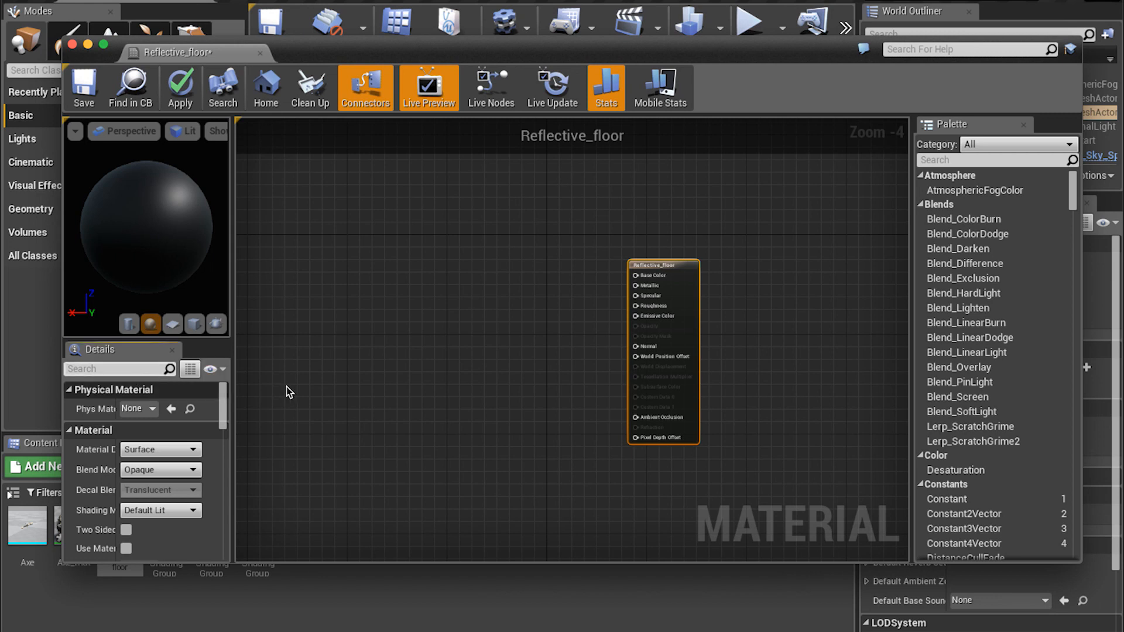
Step: Add a Constant node to the Reflective_floor graph and connect it to Roughness
right_click(512, 281)
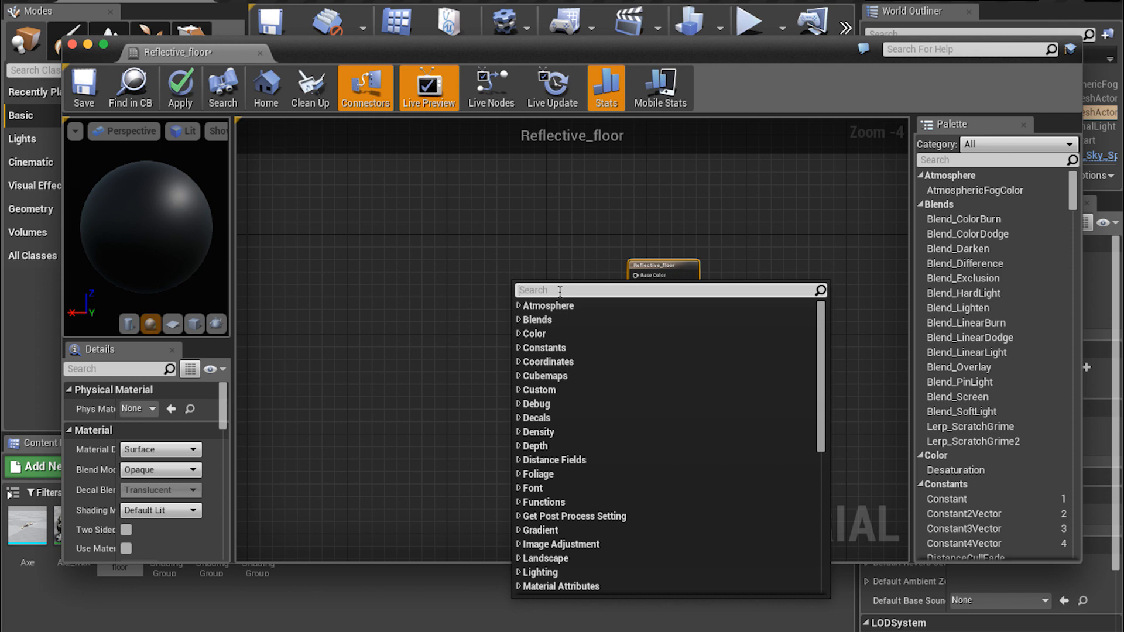
type("con")
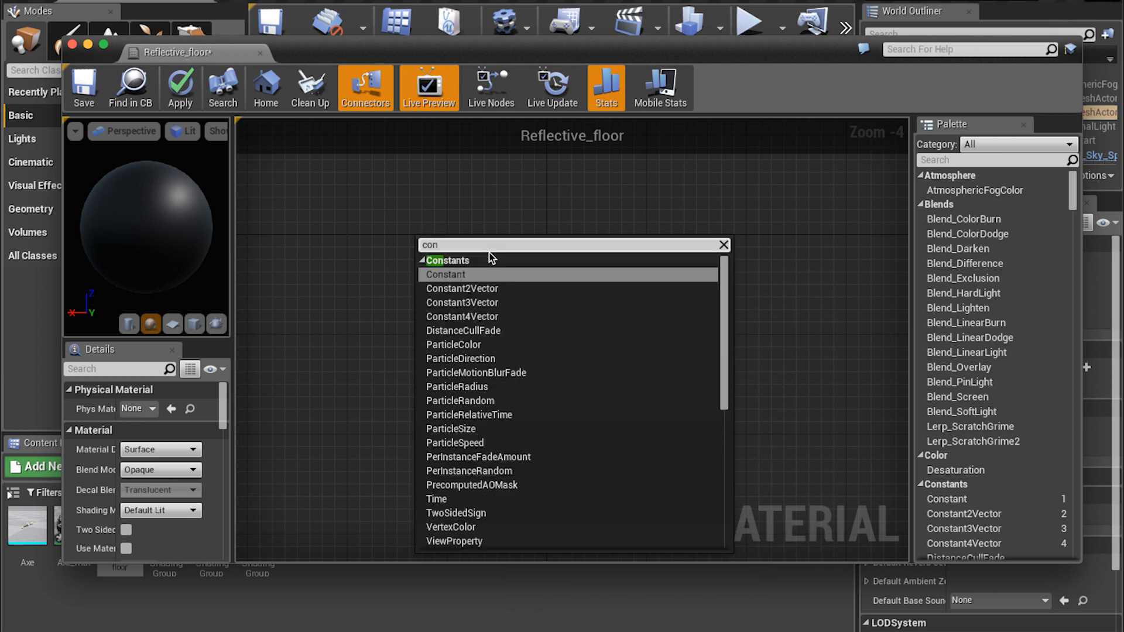
left_click(447, 275)
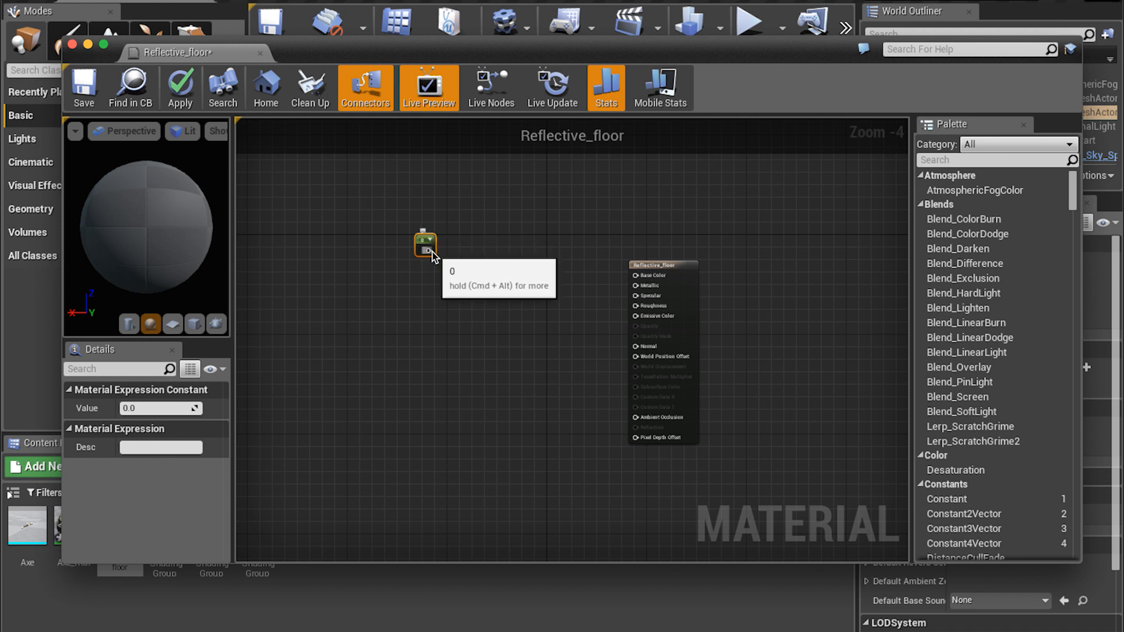
left_click_drag(433, 252, 635, 305)
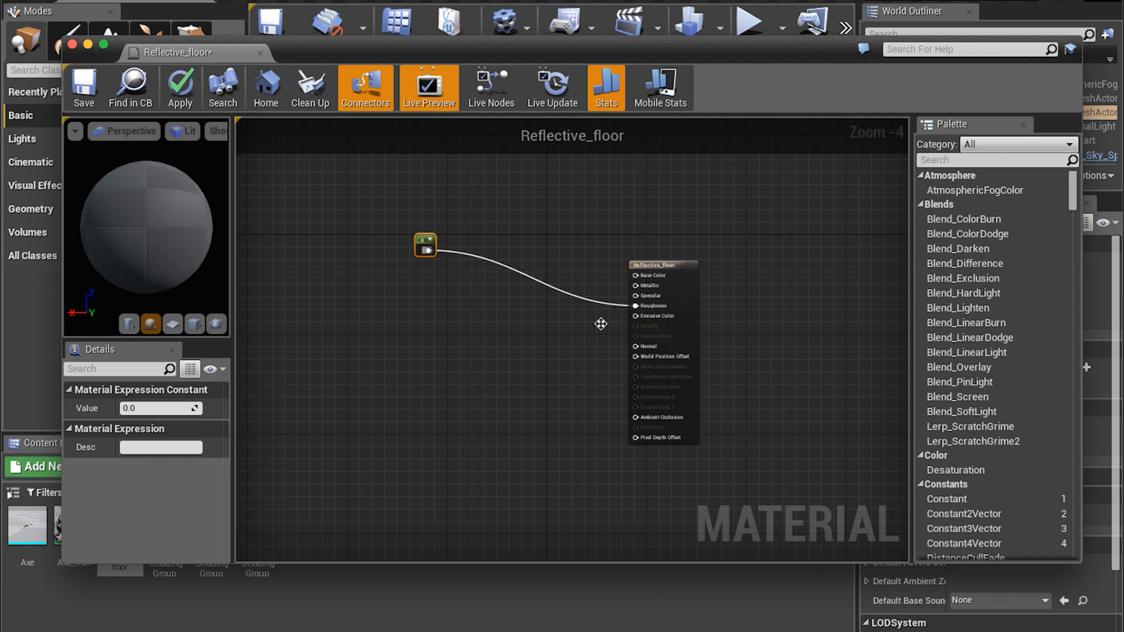
right_click(403, 320)
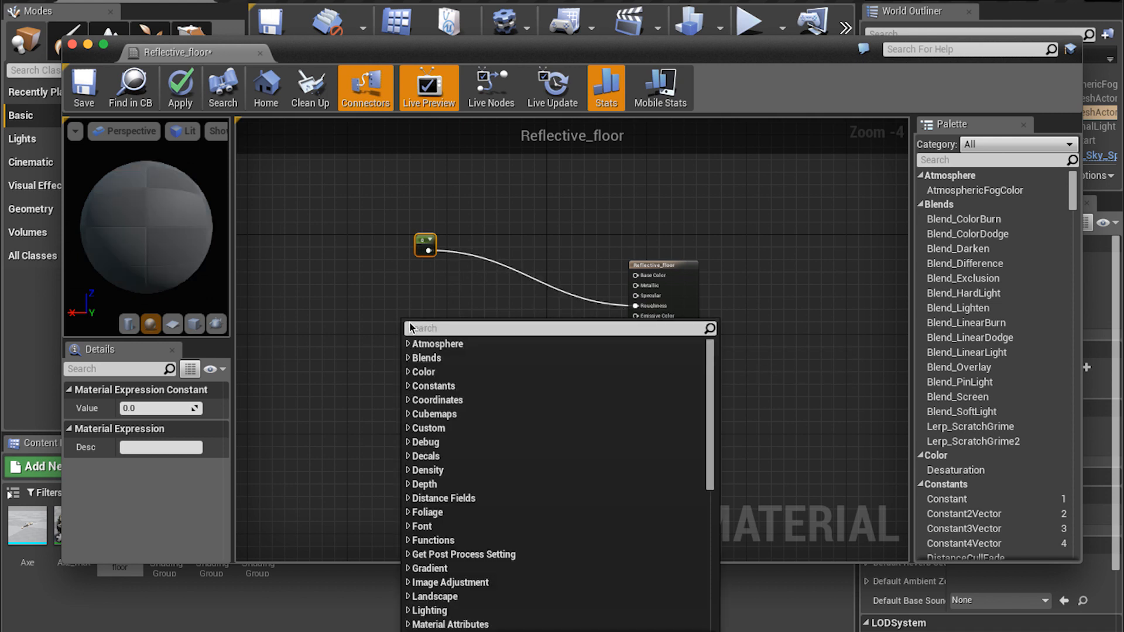
type("v")
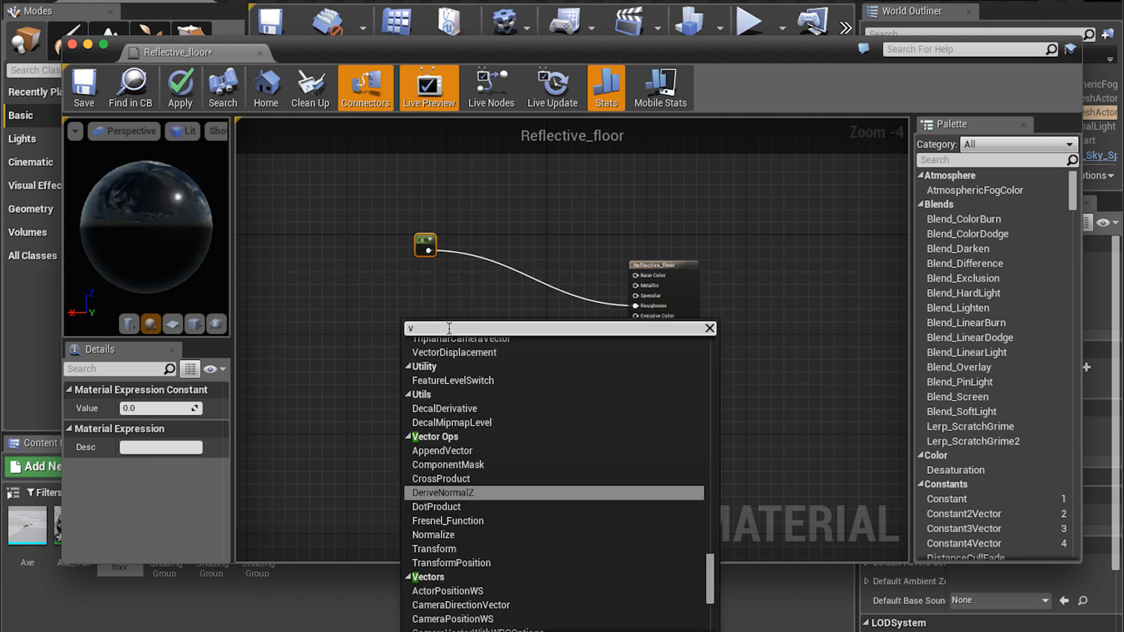
left_click(436, 371)
Step: Apply the Reflective_floor material and close its editor to view the floor in the level
left_click(180, 84)
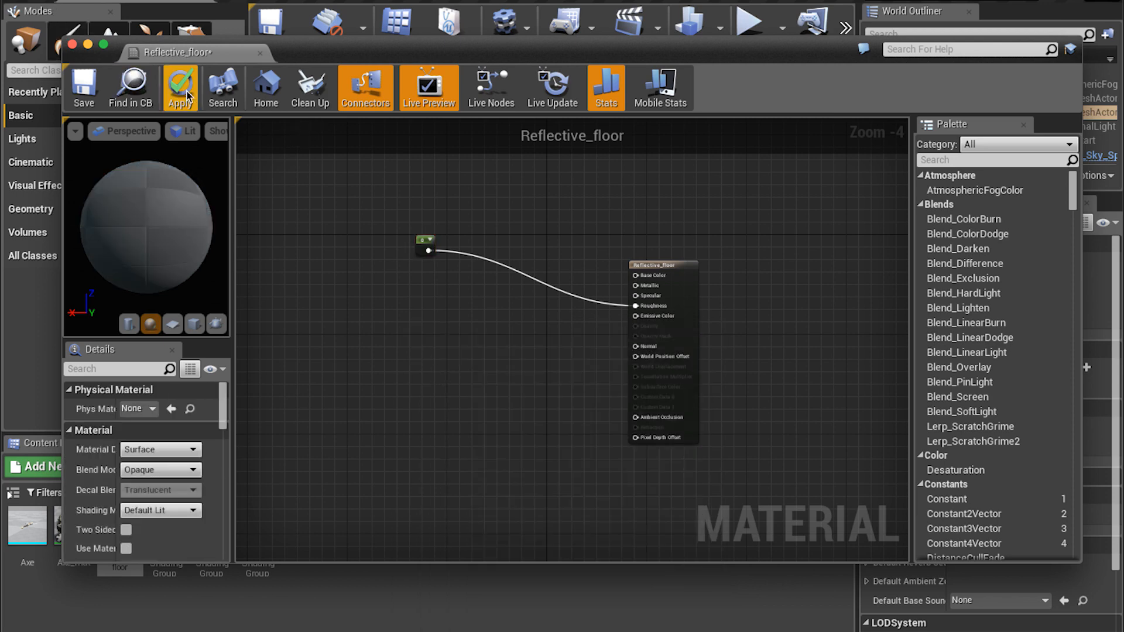
left_click(72, 44)
scroll(632, 252, "down", 6)
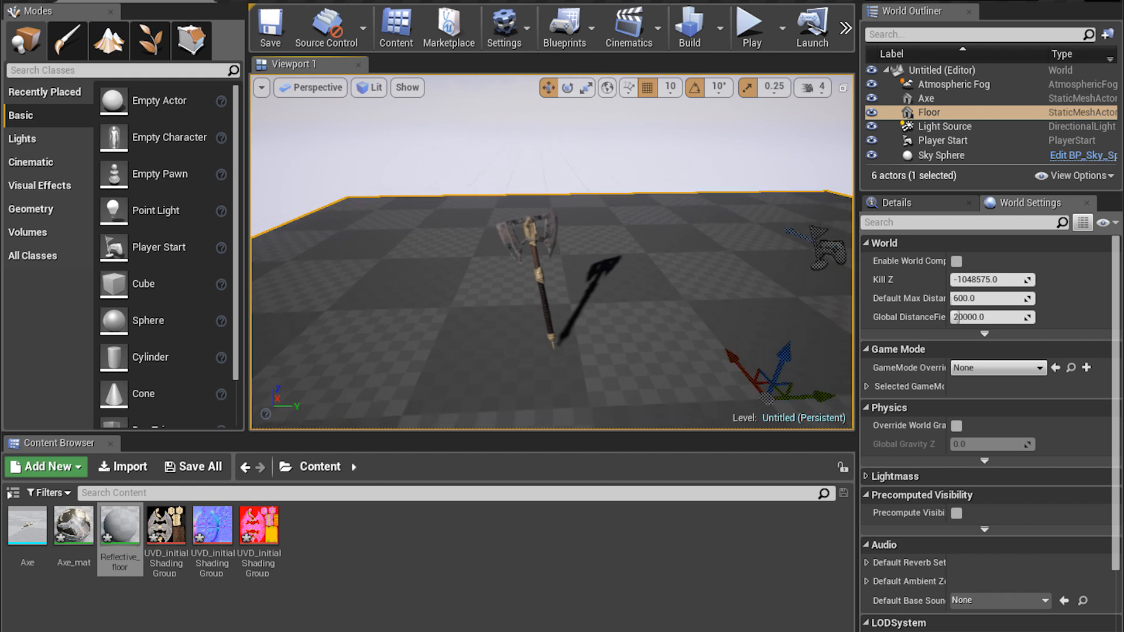
Step: Examine the reflections of the axe and sky on the floor from several distances and angles
middle_click_drag(633, 251, 673, 211)
scroll(552, 252, "down", 6)
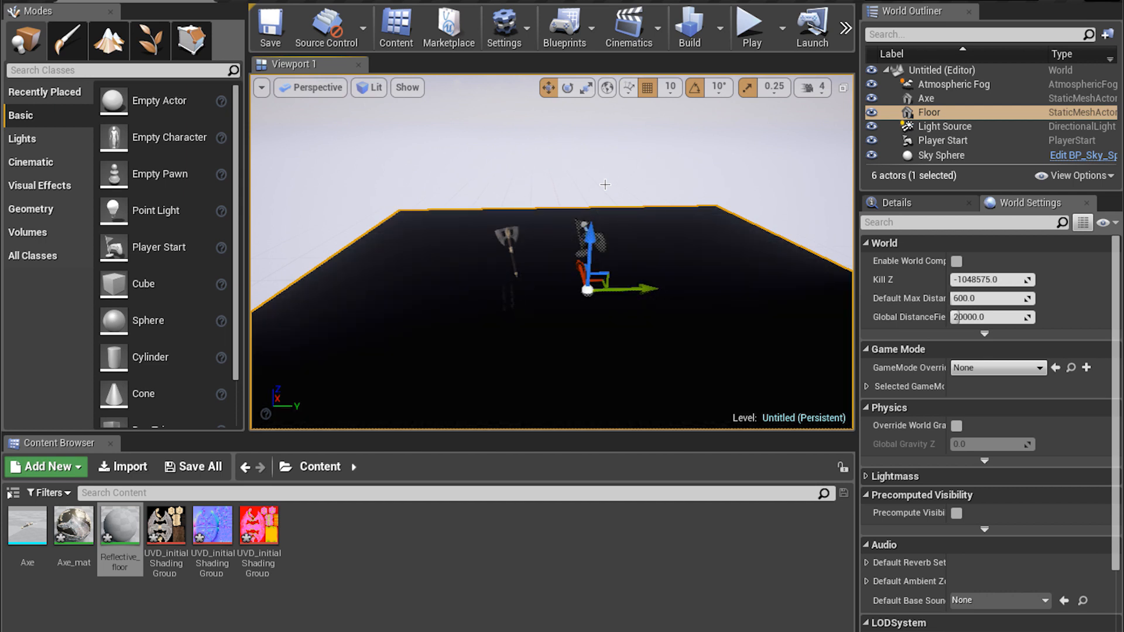
right_click_drag(584, 191, 650, 191, "alt")
right_click_drag(610, 266, 644, 265, "alt")
middle_click_drag(609, 266, 501, 341)
middle_click_drag(592, 206, 602, 236)
left_click_drag(580, 258, 590, 226, "alt")
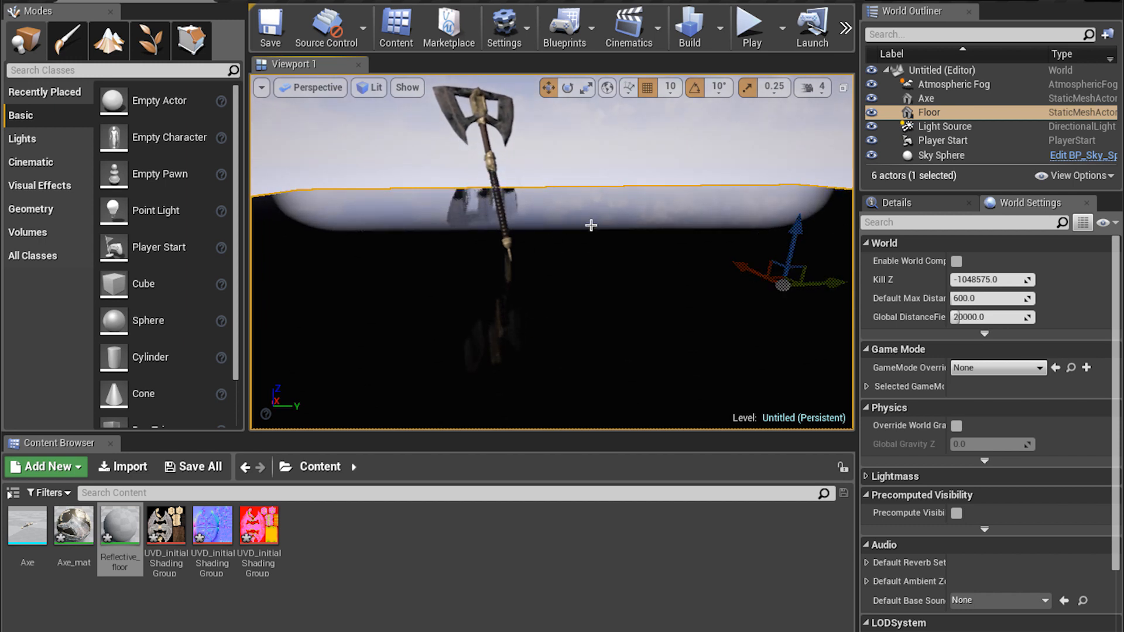
right_click_drag(668, 223, 556, 224, "alt")
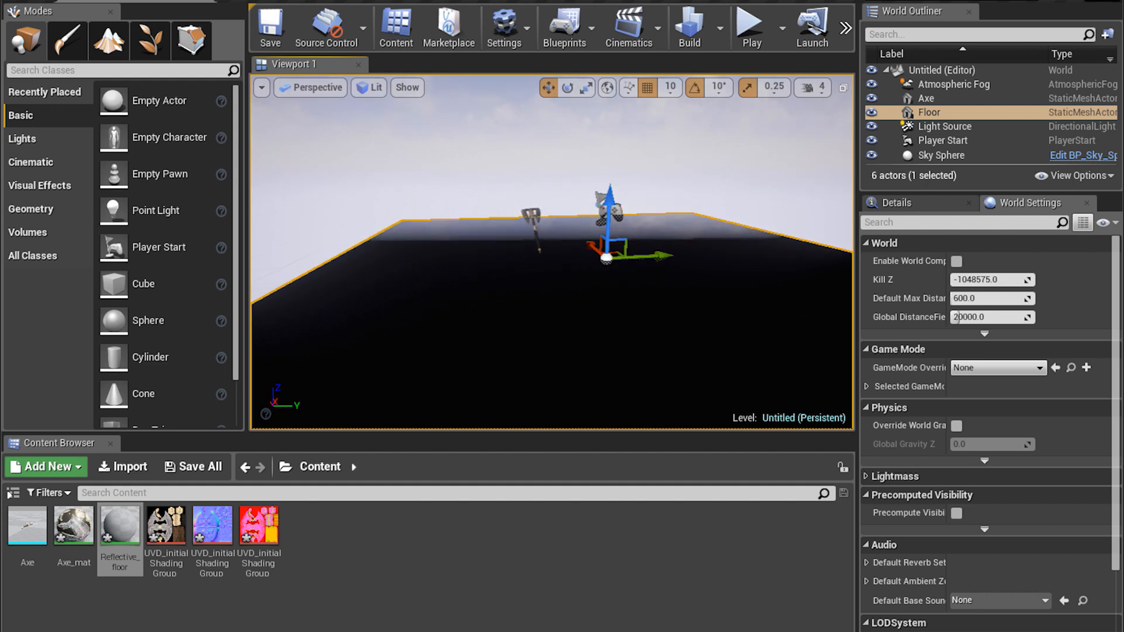
left_click_drag(556, 223, 557, 198, "alt")
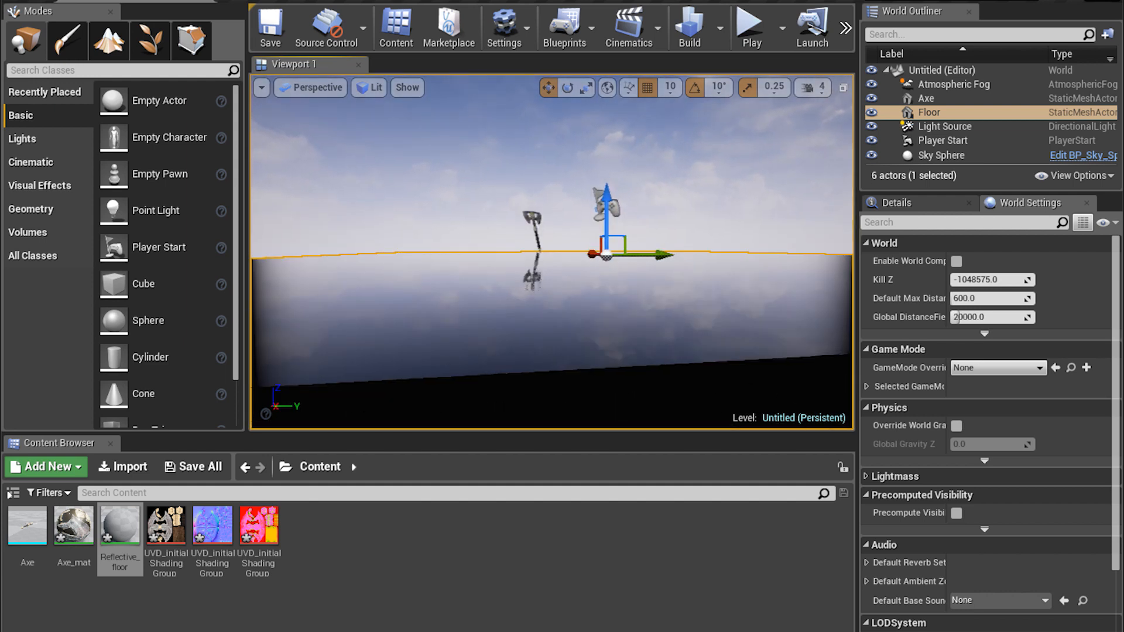
right_click_drag(657, 235, 618, 274, "alt")
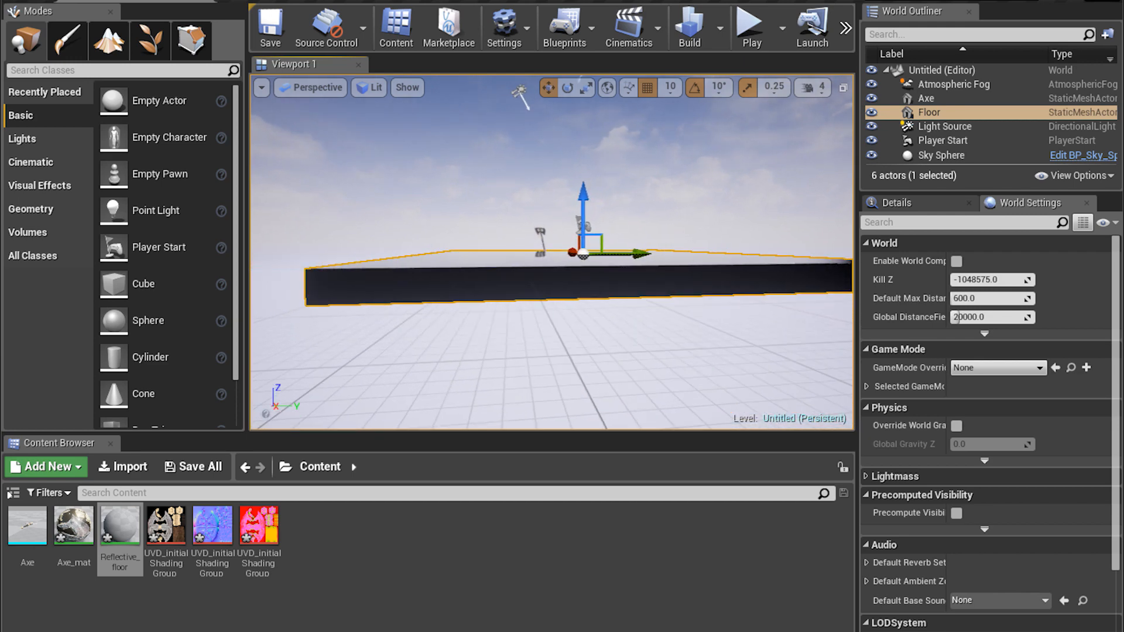
left_click_drag(618, 274, 648, 301, "alt")
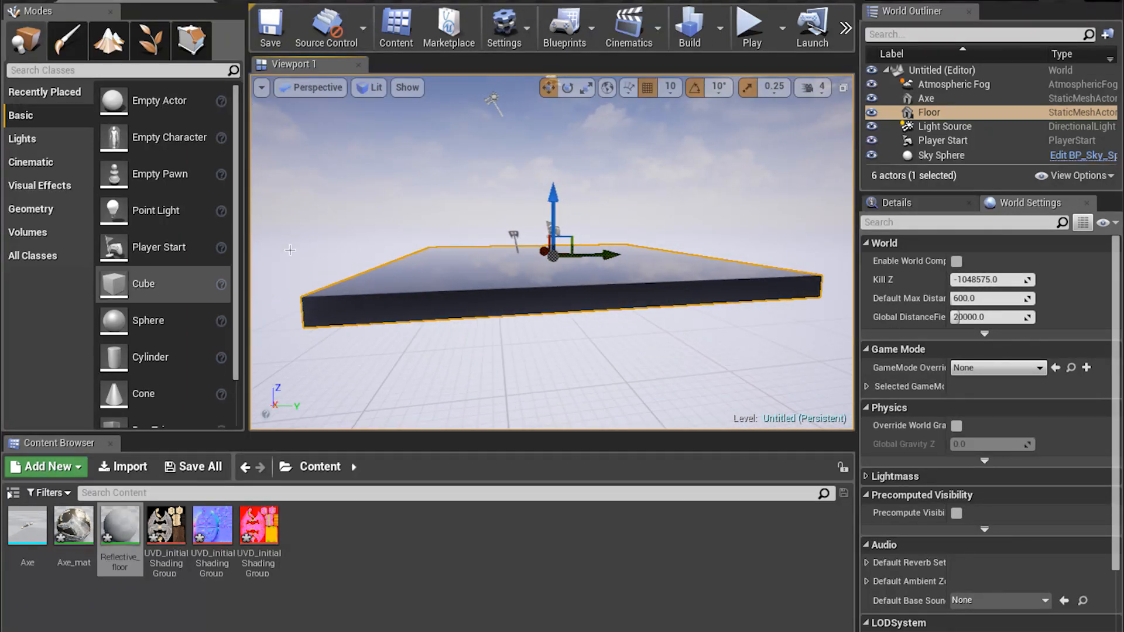
mouse_move(439, 327)
left_mouse_down("alt")
mouse_move(437, 375)
mouse_move(442, 318)
left_mouse_up("alt")
left_click_drag(356, 345, 355, 309, "alt")
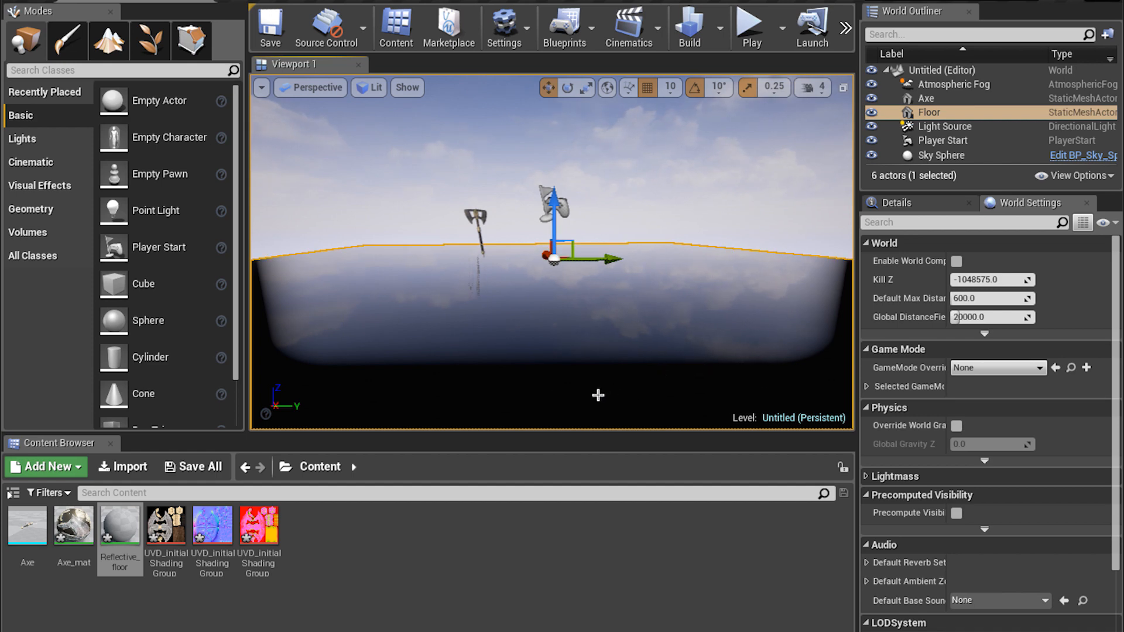
Step: Reopen the Reflective_floor material to check its node graph, and inspect the floor in the level again
double_click(120, 527)
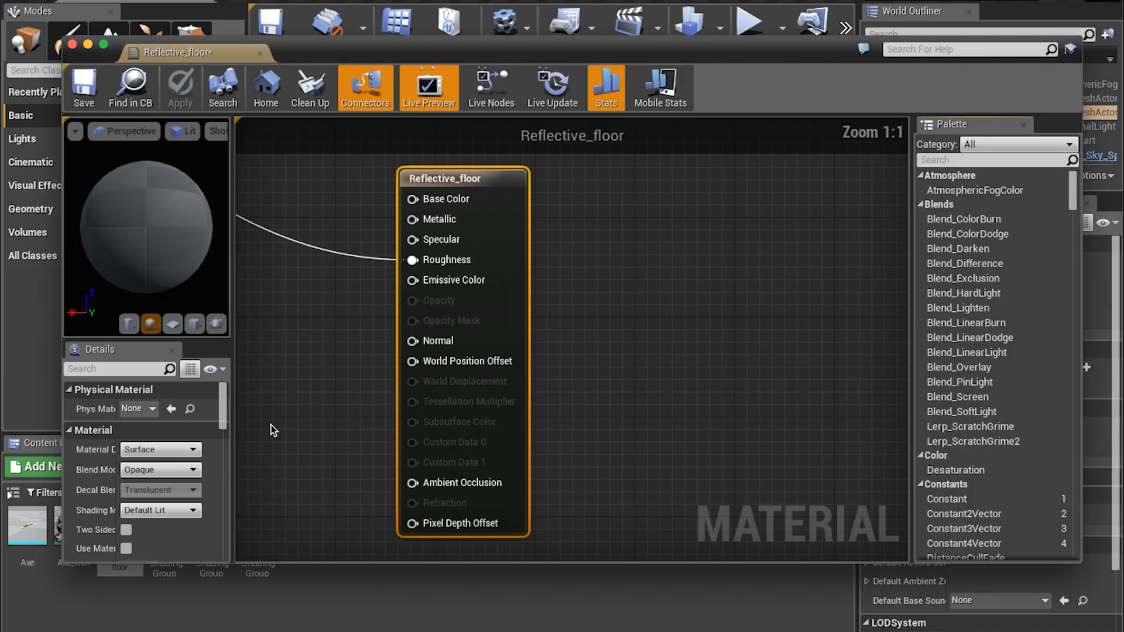
scroll(382, 282, "down", 4)
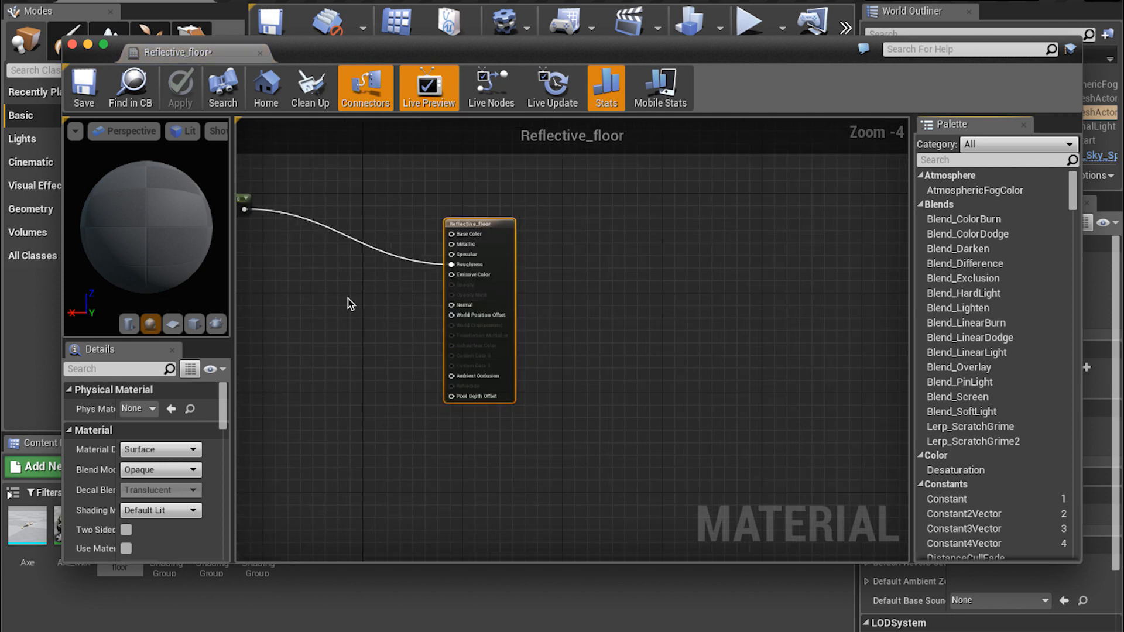
scroll(363, 293, "down", 1)
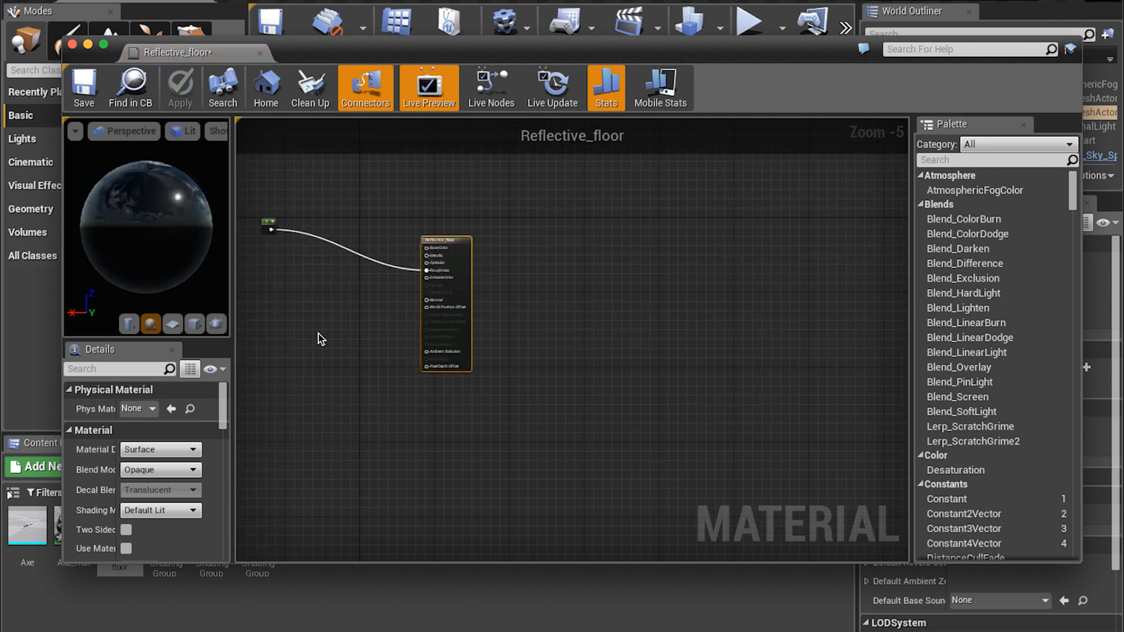
right_click(319, 333)
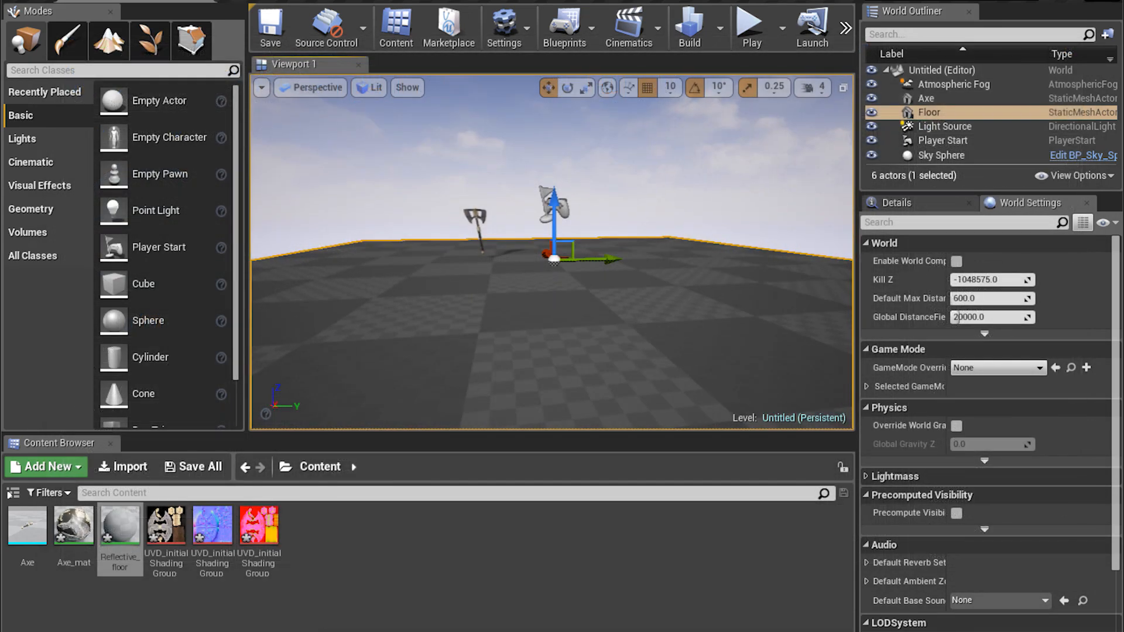
scroll(504, 317, "down", 10)
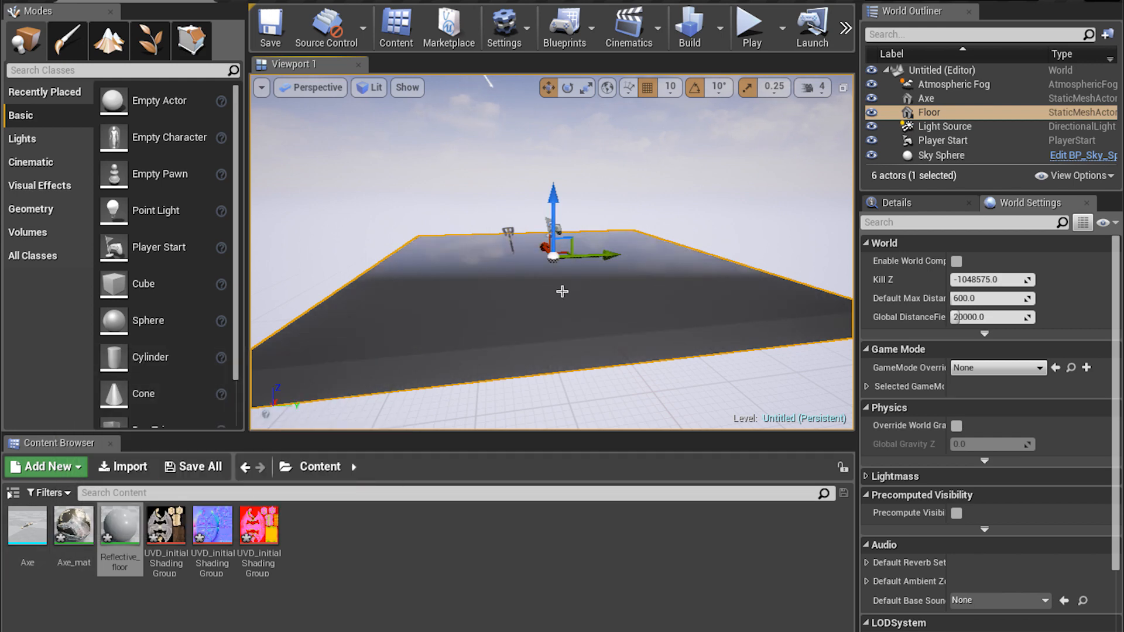
left_click_drag(543, 302, 610, 296, "alt")
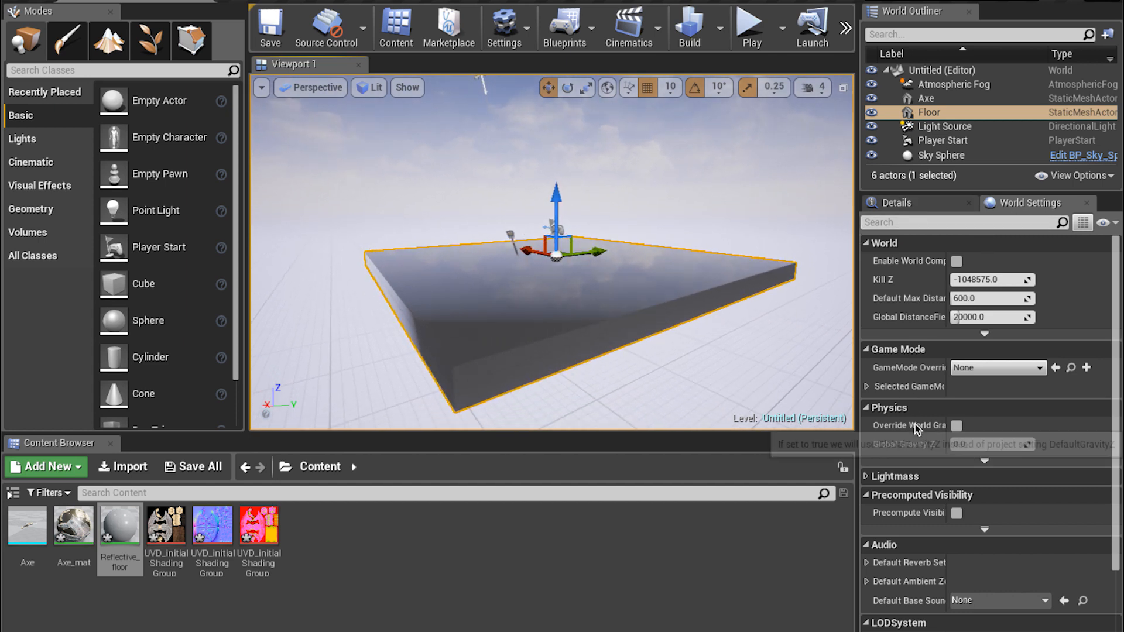
Step: Expand the level's Lightmass settings in the World Settings to reach the environment lighting options
scroll(921, 425, "down", 1)
left_click(863, 470)
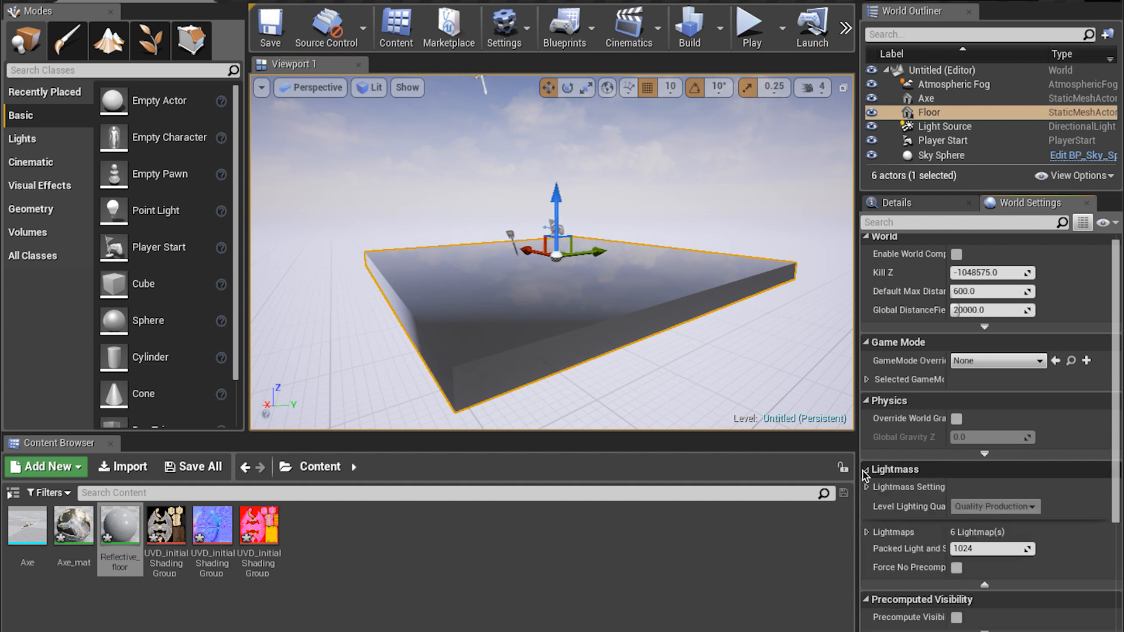
scroll(916, 450, "down", 3)
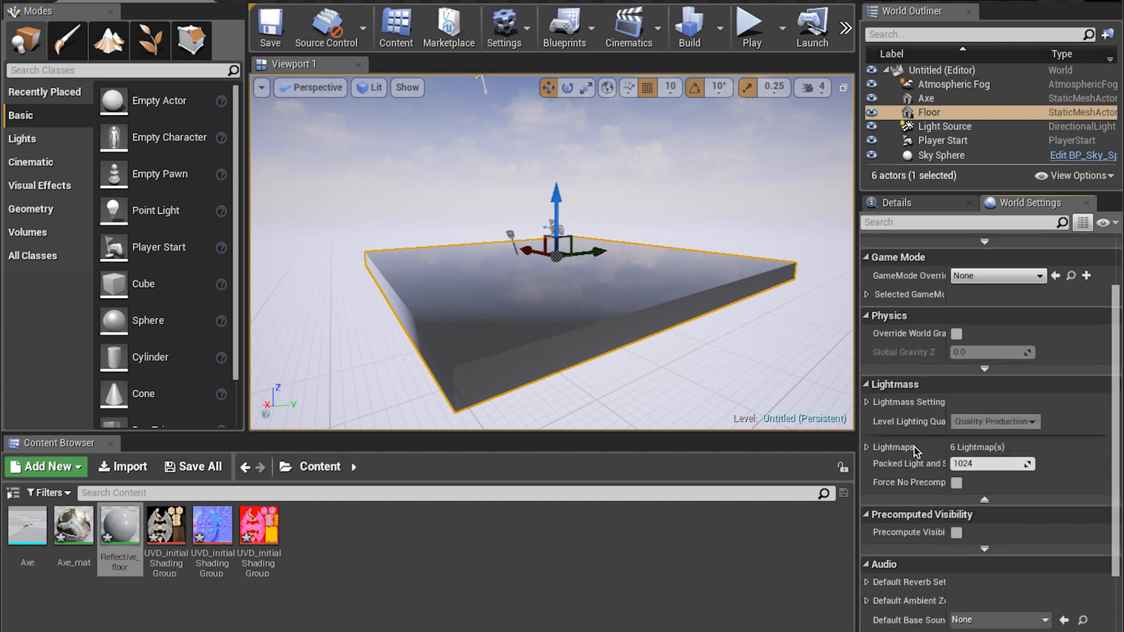
left_click(992, 502)
scroll(922, 459, "down", 1)
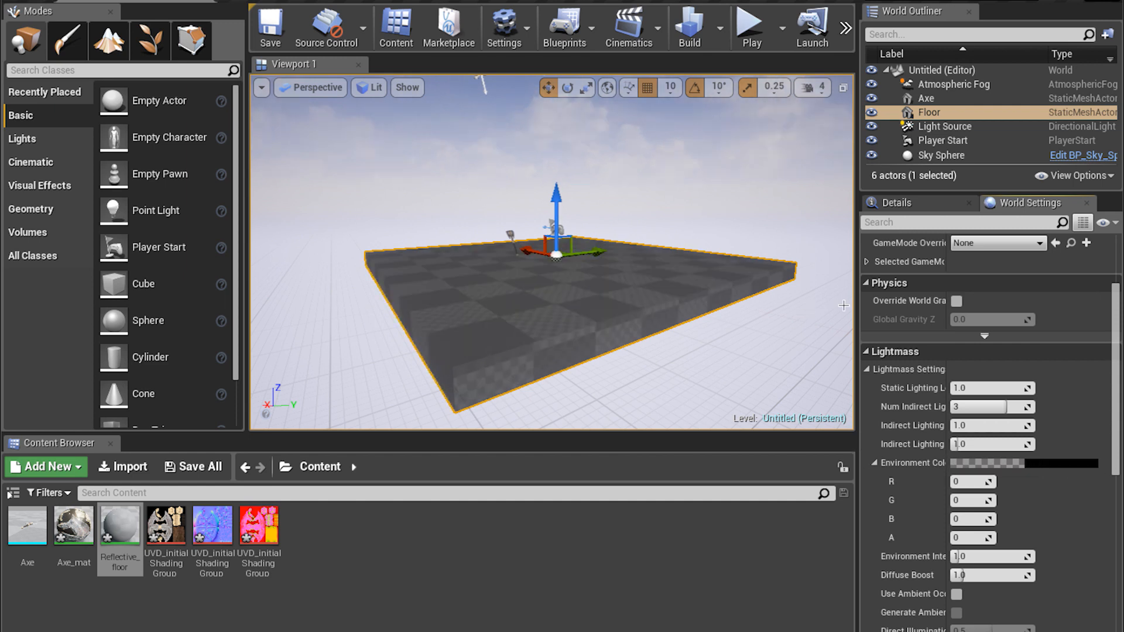
Step: Set the Lightmass Environment Color to a pale blue of about R 146, G 163, B 207
left_click(996, 464)
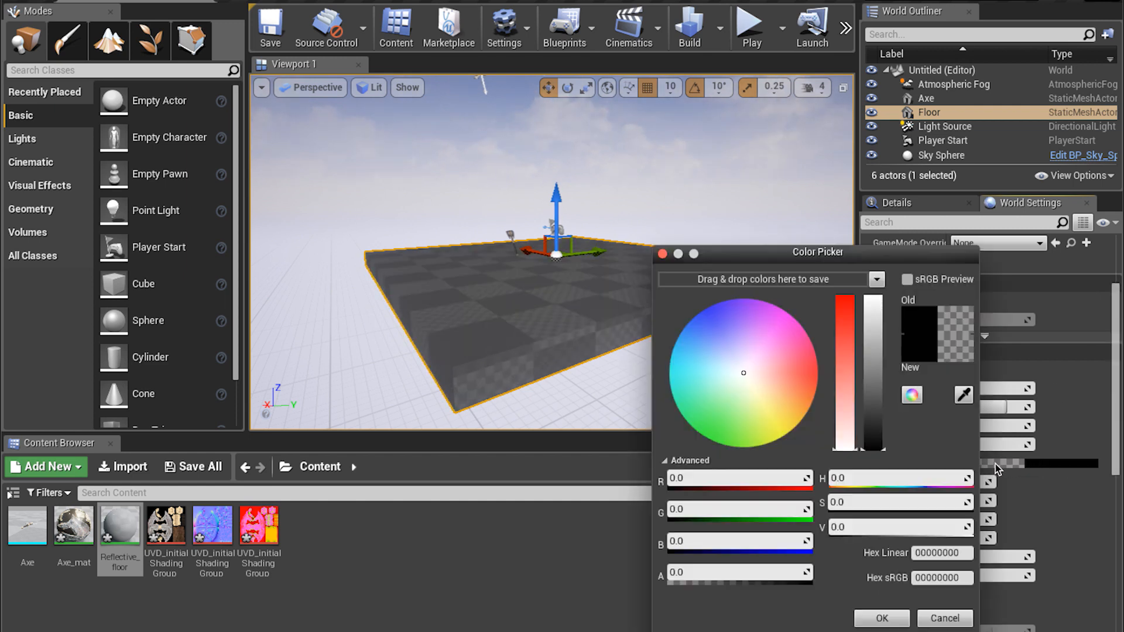
left_click_drag(791, 262, 569, 245)
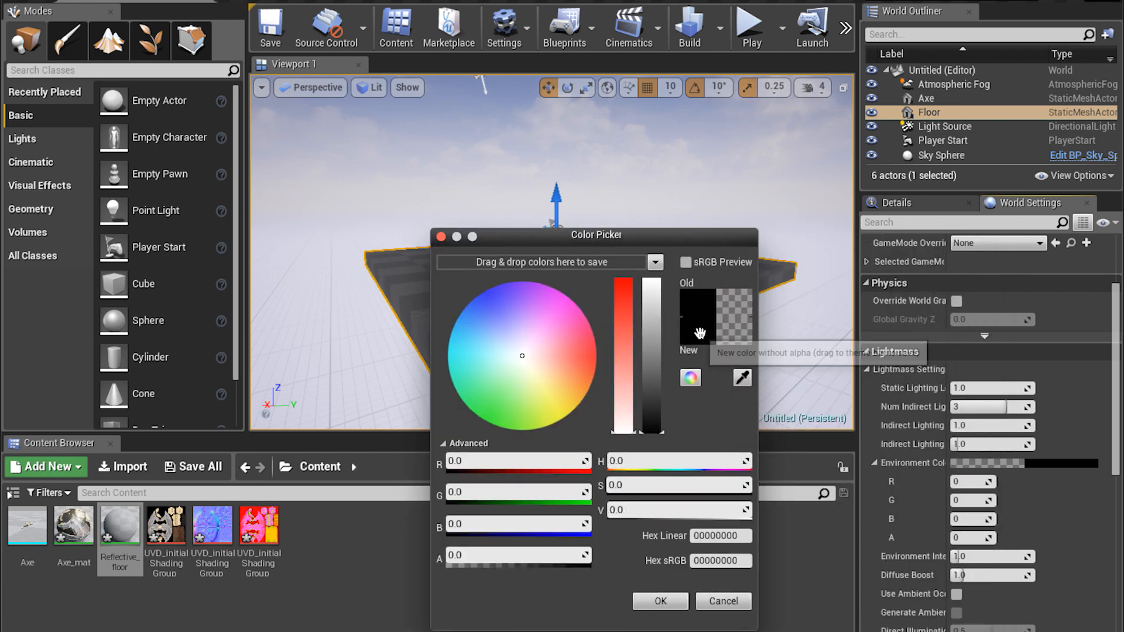
left_click_drag(520, 348, 511, 342)
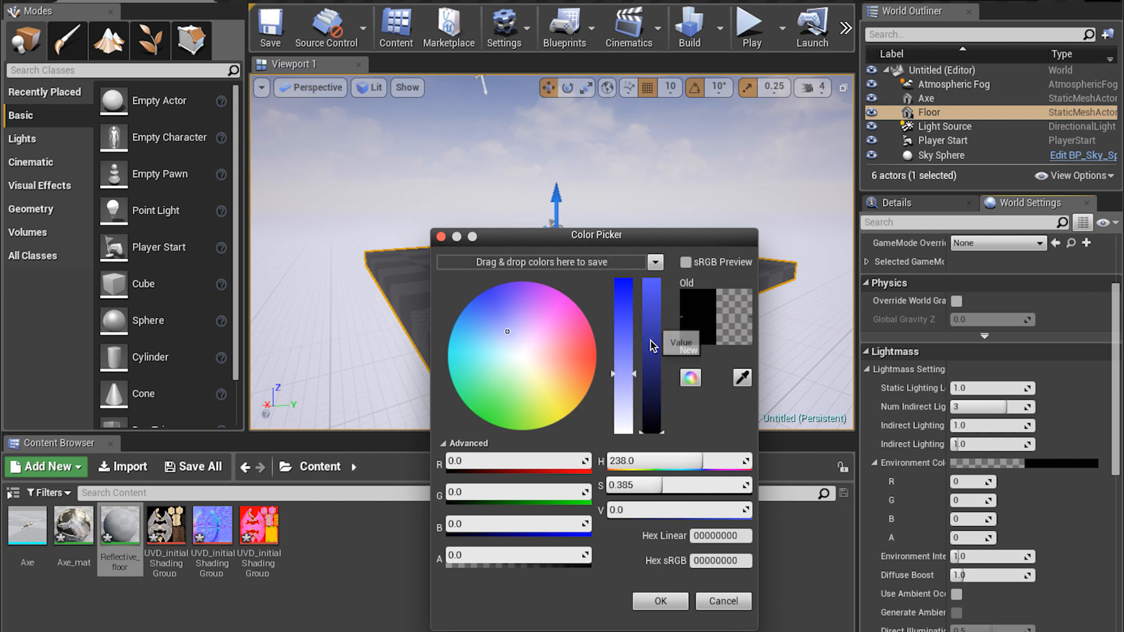
left_click_drag(655, 319, 651, 321)
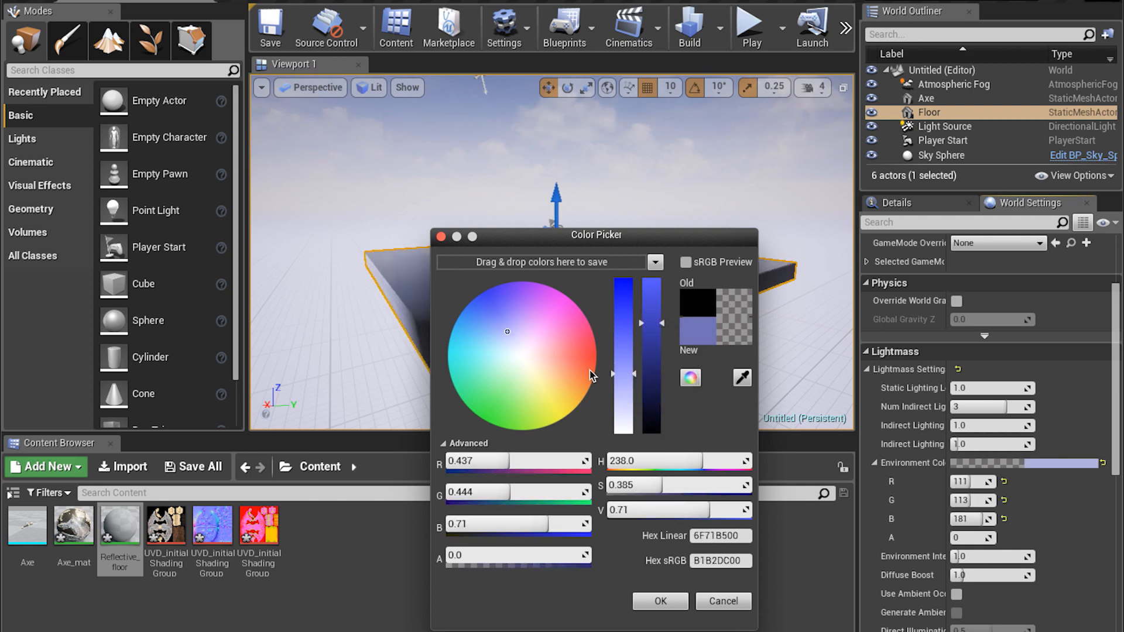
left_click_drag(511, 346, 523, 342)
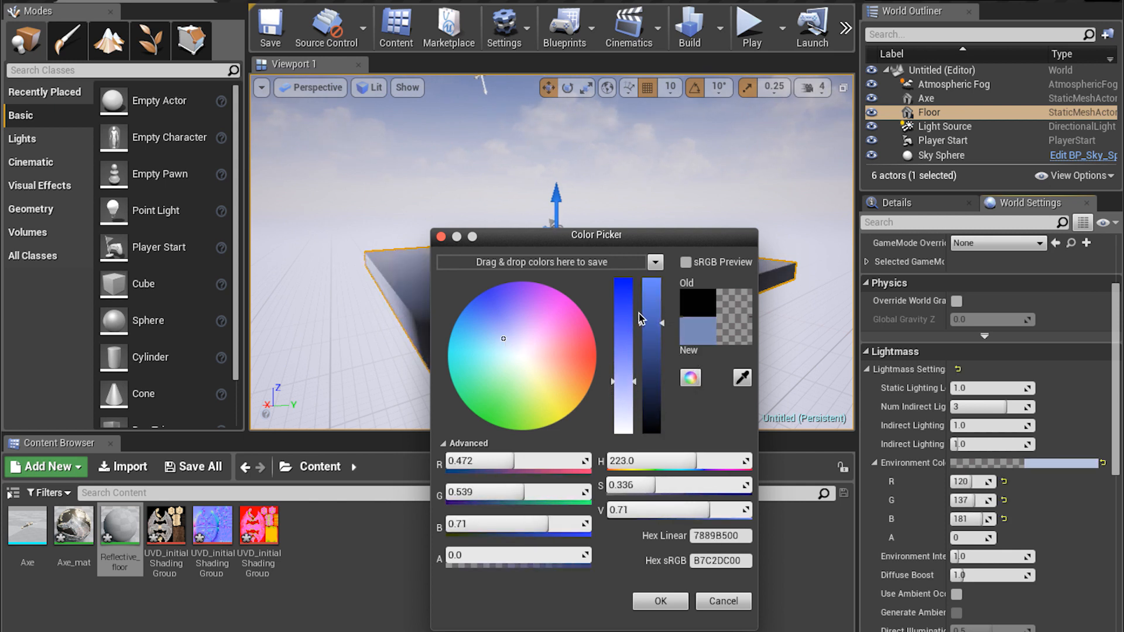
left_click_drag(640, 320, 651, 306)
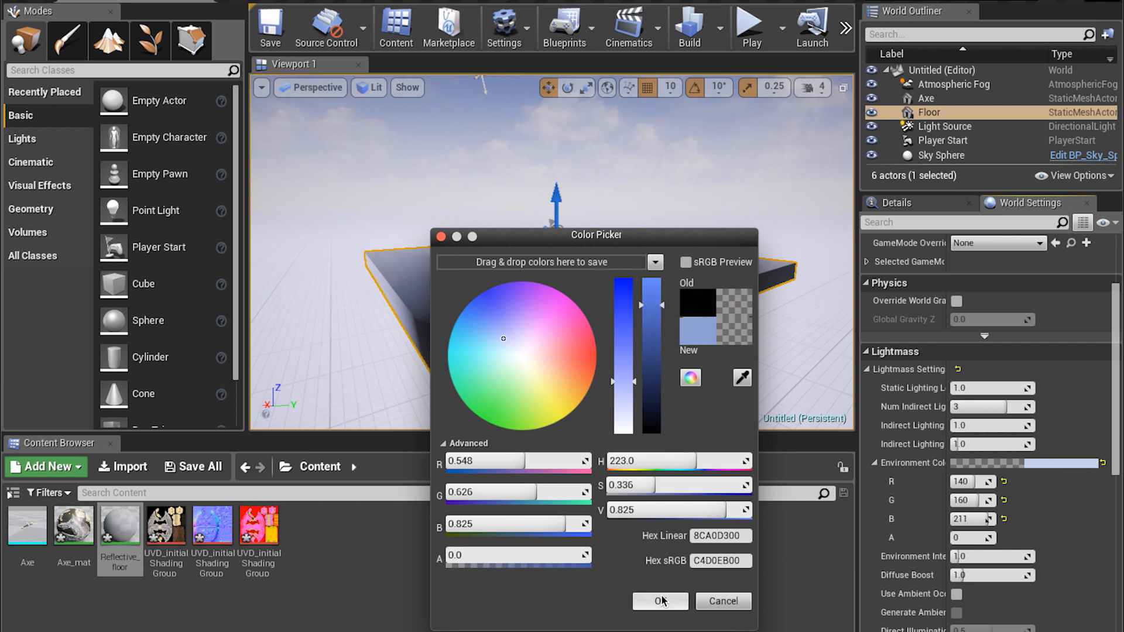
left_click_drag(630, 382, 632, 390)
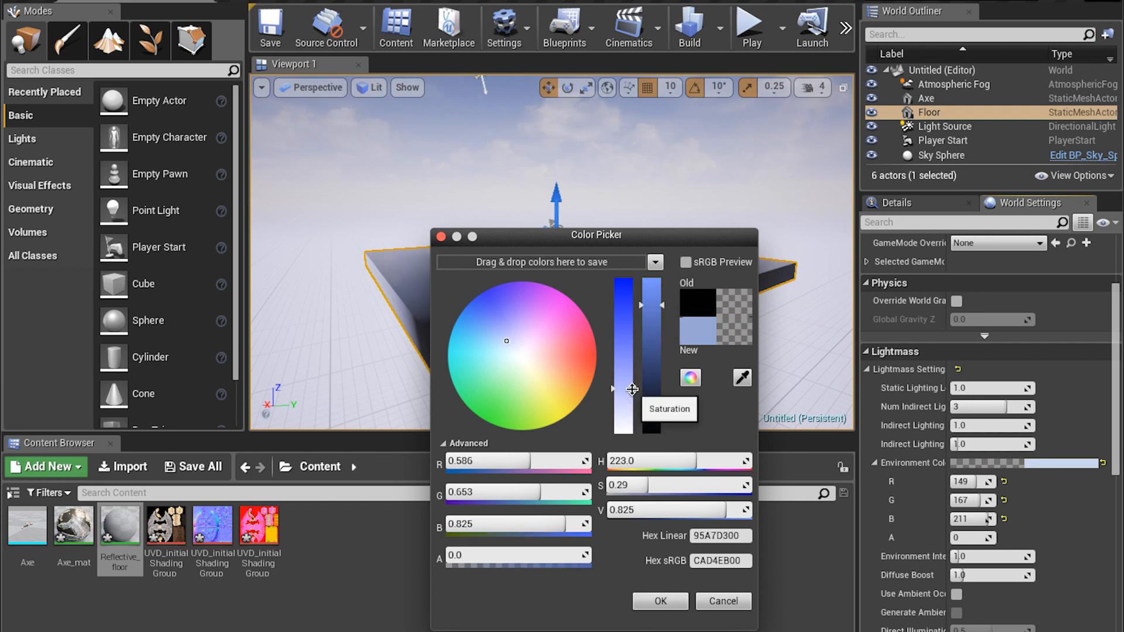
left_click_drag(670, 301, 670, 304)
left_click(649, 603)
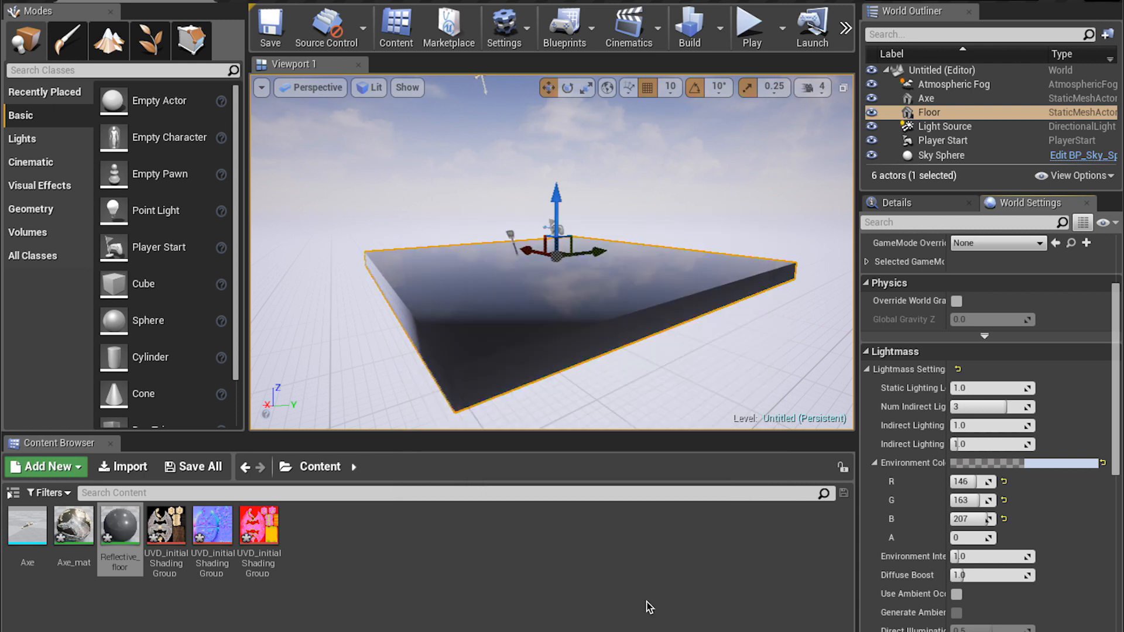
Step: Set the alpha of the Lightmass Environment Color to 255
left_click(960, 537)
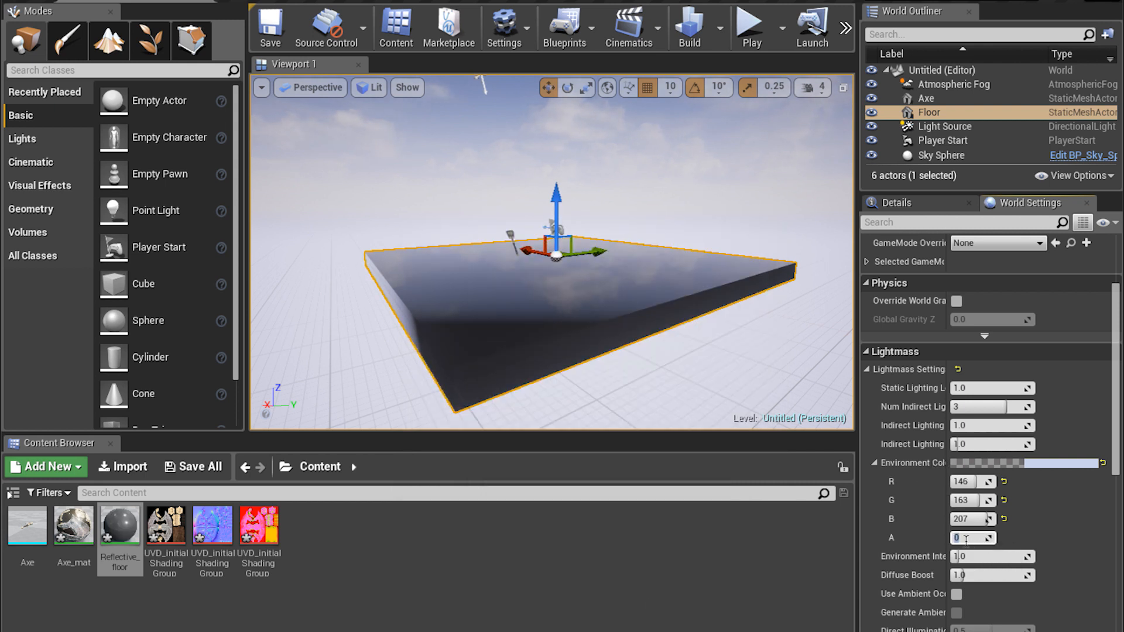
type("255")
key("Return")
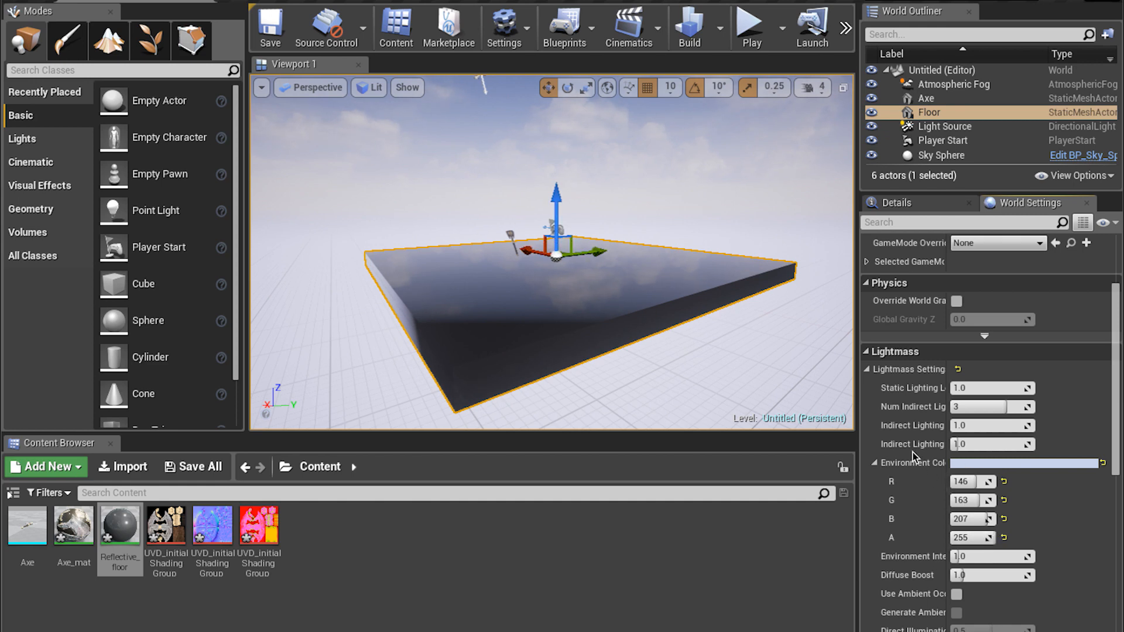
Step: Build the level with the new environment lighting, close the Message Log and build once more
left_click(719, 29)
left_click(720, 30)
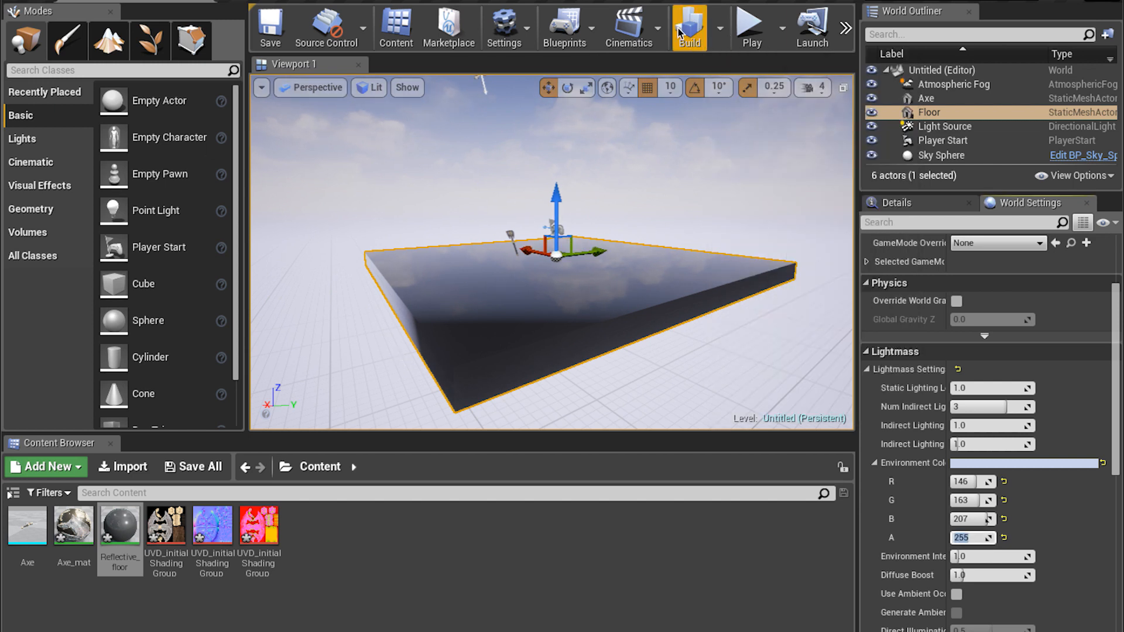
left_click(721, 29)
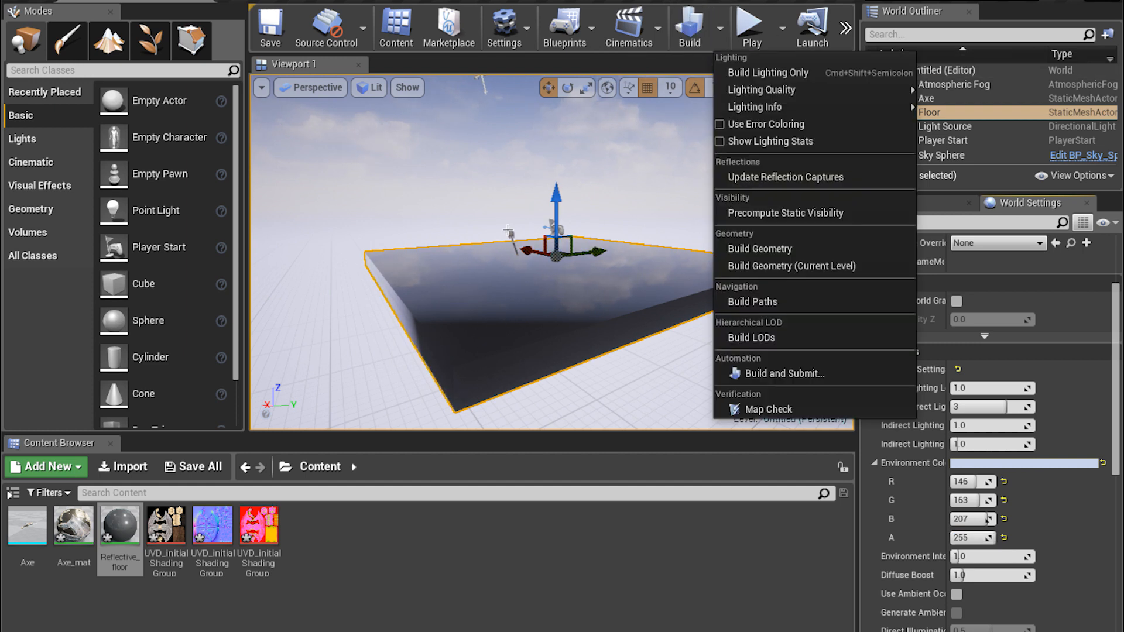
left_click(694, 25)
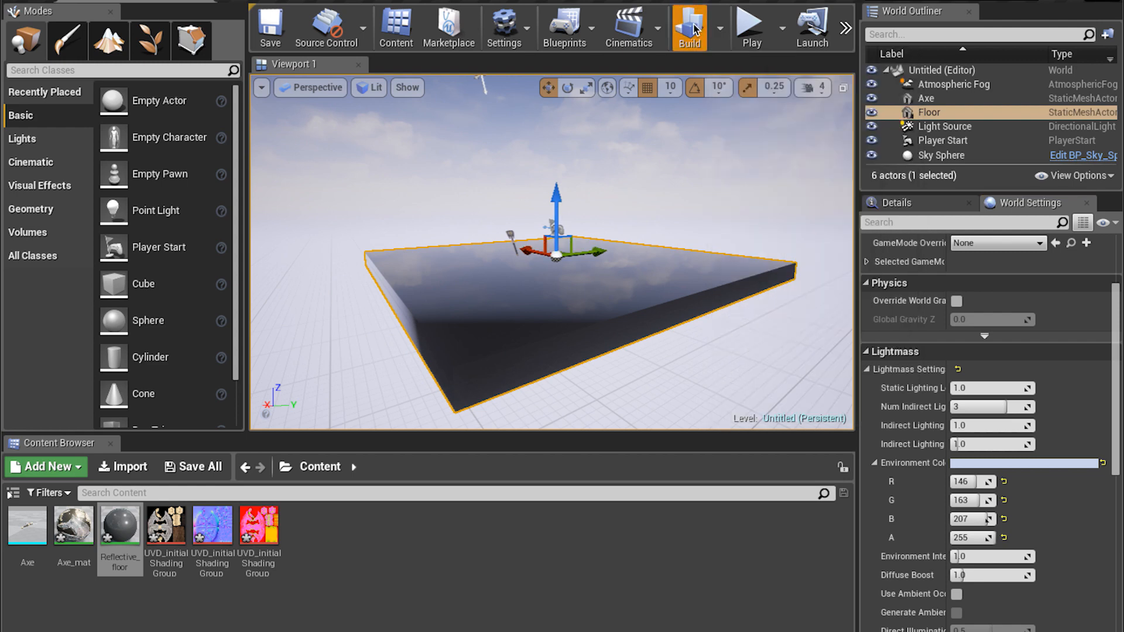
left_click(694, 27)
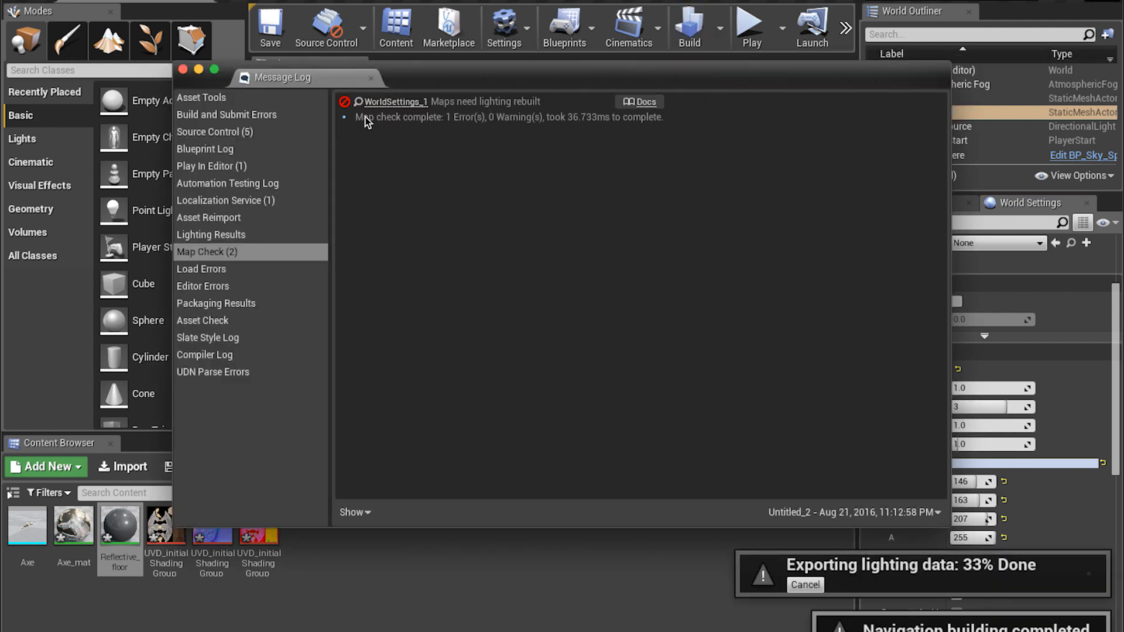
left_click(370, 116)
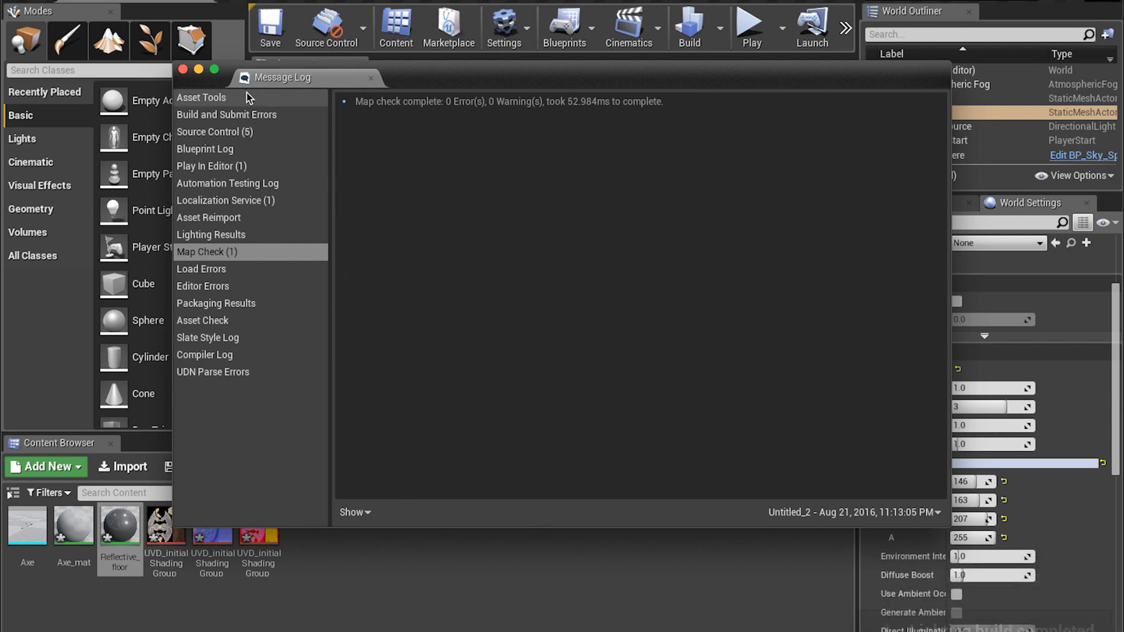
left_click(182, 70)
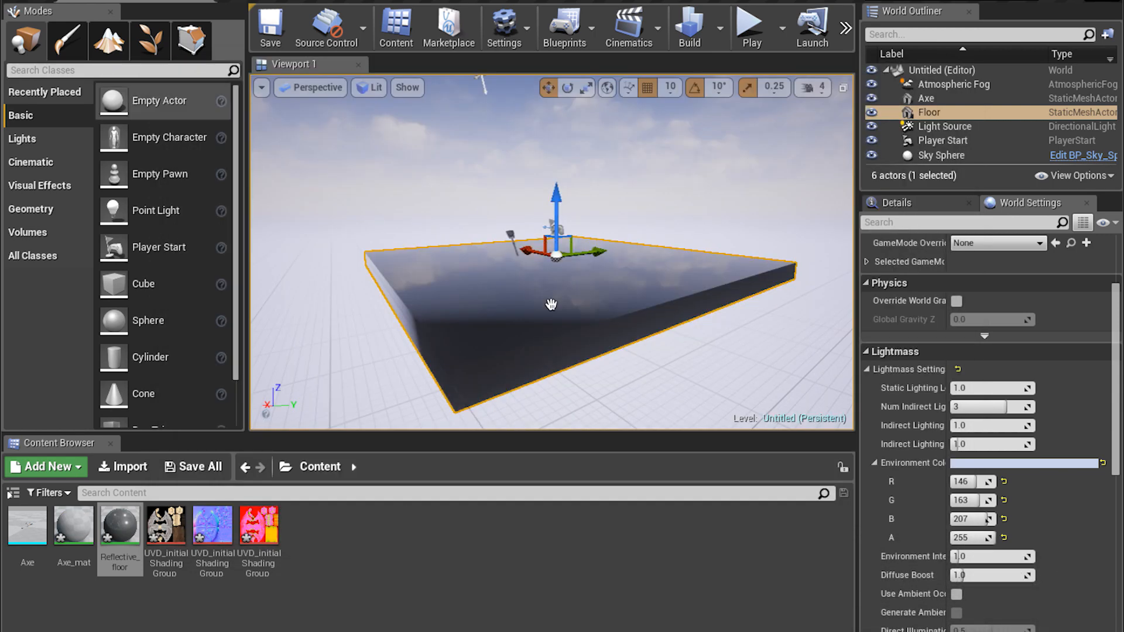
left_click(684, 37)
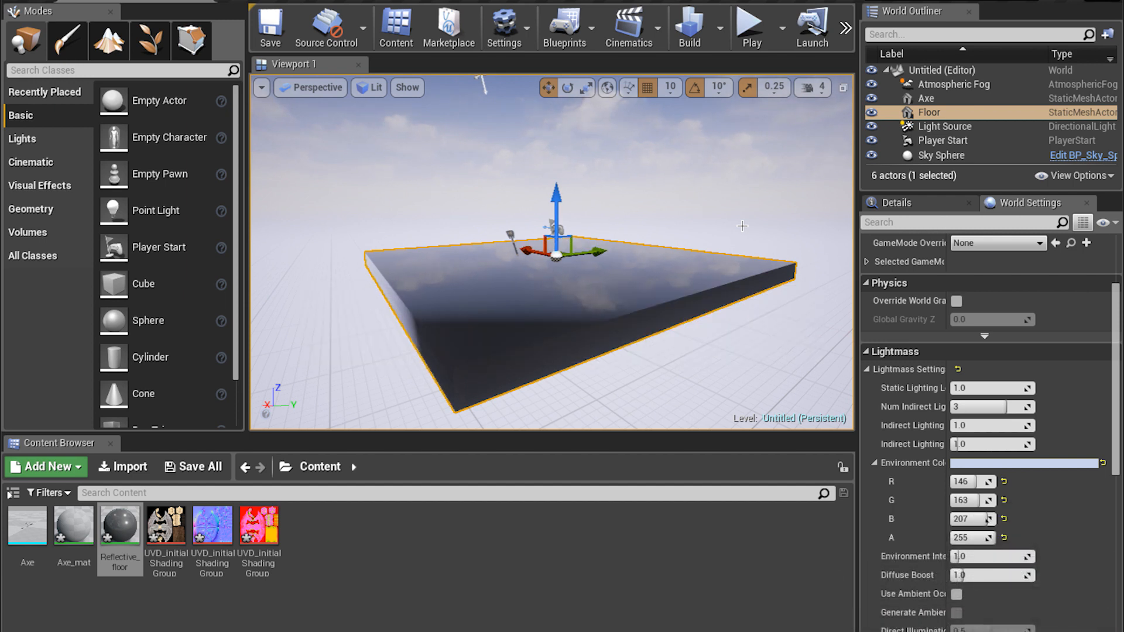
Step: Find the Sphere Reflection Capture by searching the placeable actors for "refle" and place one above the floor
left_click_drag(642, 296, 603, 319, "alt")
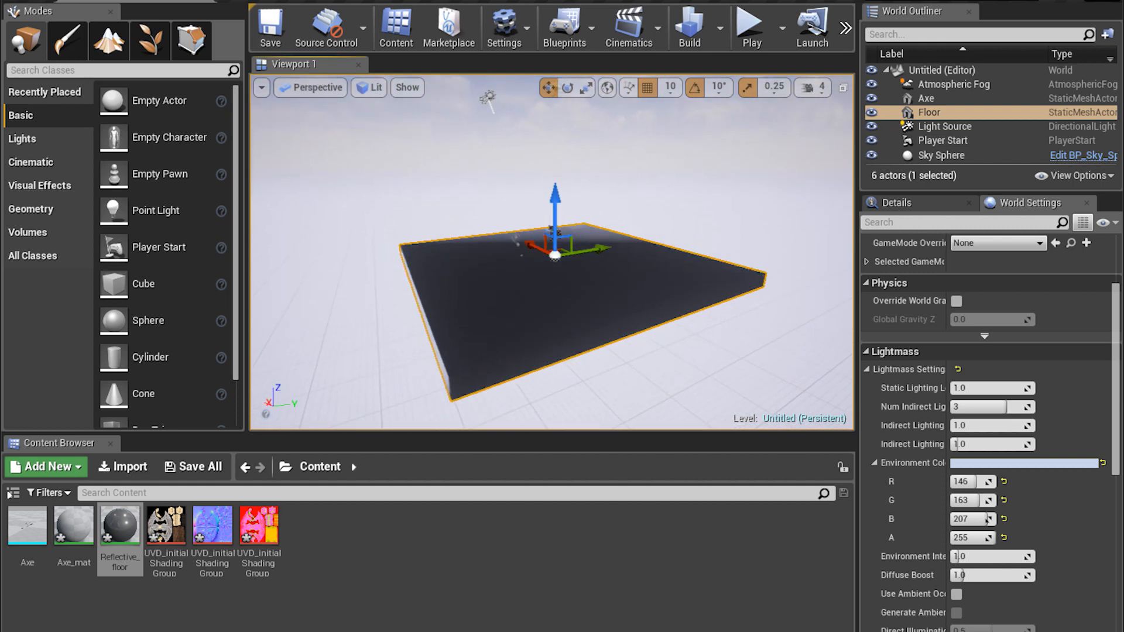
left_click(55, 164)
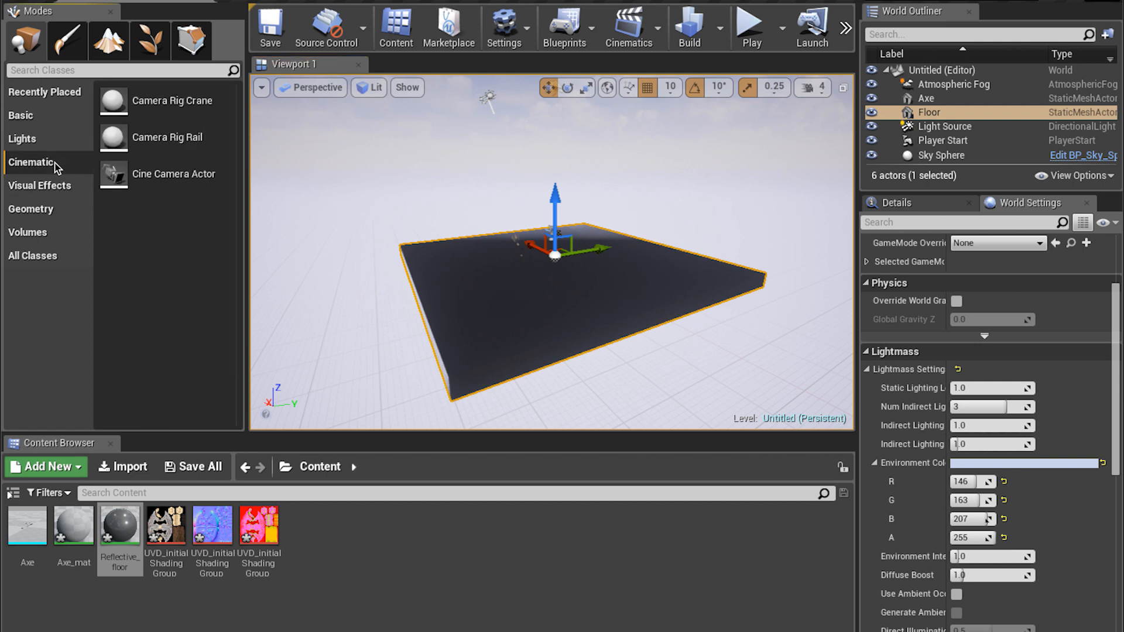
left_click(60, 145)
left_click(54, 209)
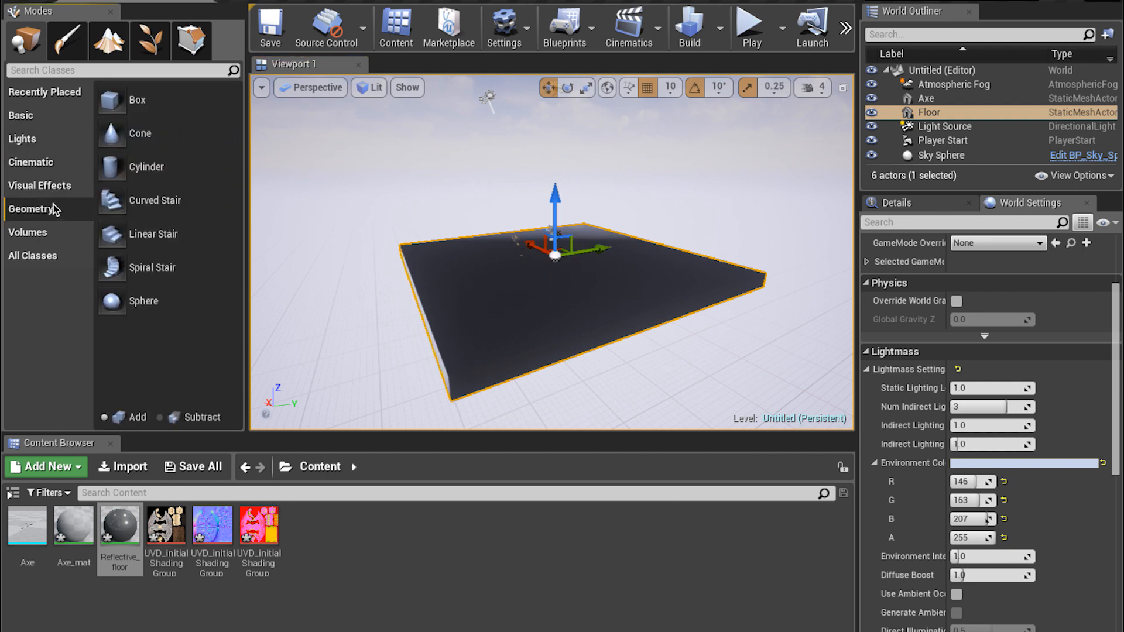
left_click(39, 234)
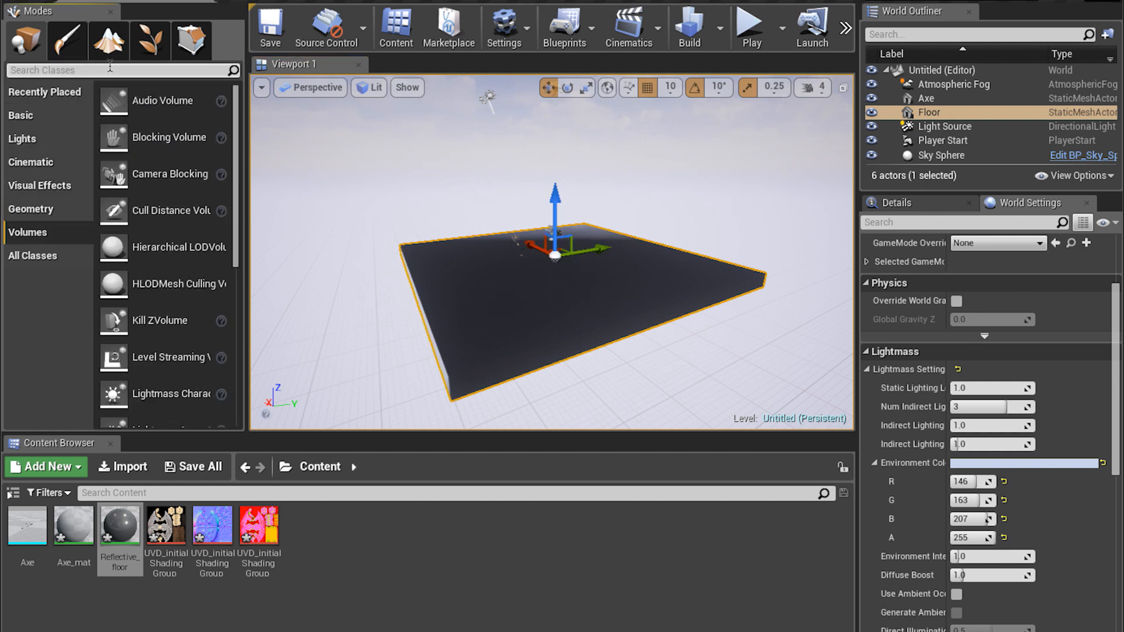
type("refle")
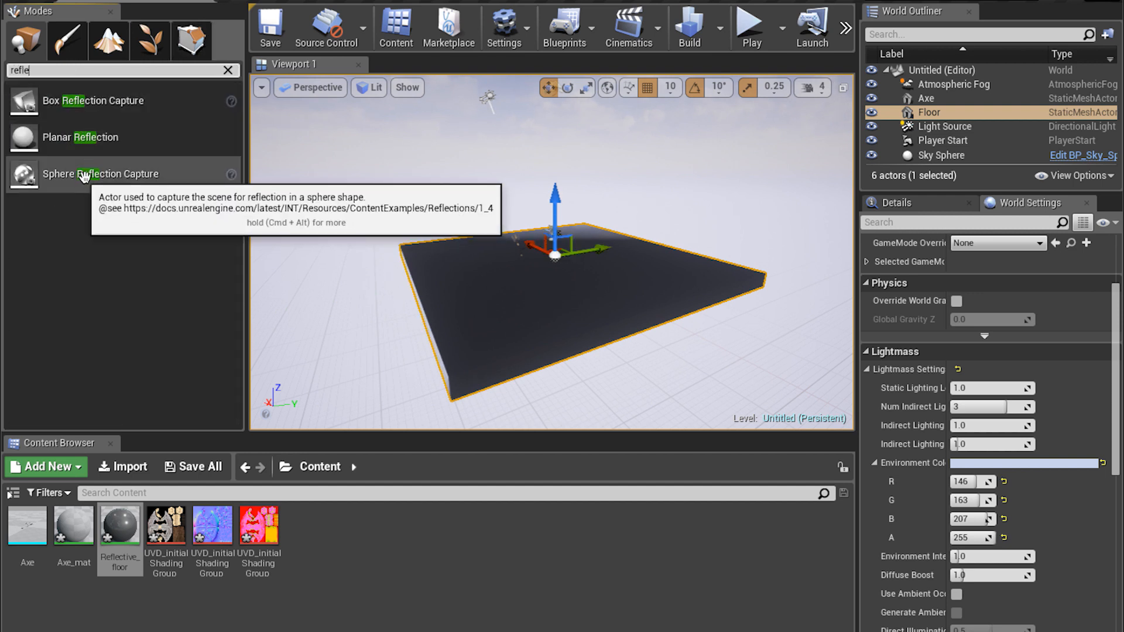
left_click_drag(56, 178, 559, 165)
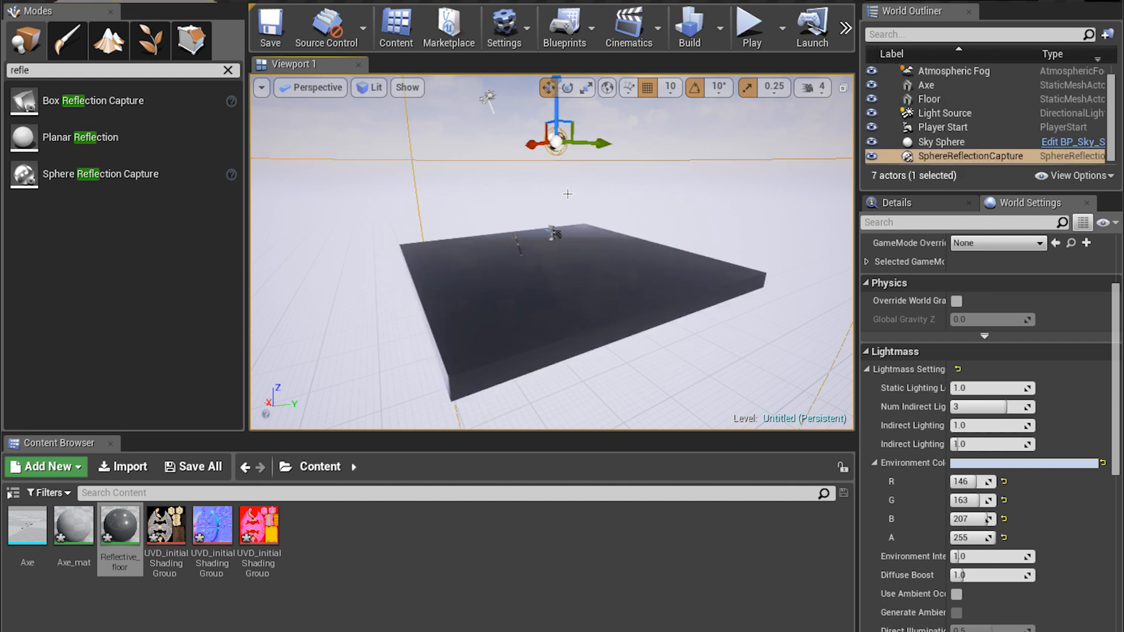
Step: Show the Reflection Capture settings in the details of the placed SphereReflectionCapture
mouse_move(552, 252)
left_mouse_down("alt")
mouse_move(563, 233)
mouse_move(561, 247)
left_mouse_up("alt")
right_click_drag(561, 248, 583, 222, "alt")
left_click_drag(583, 223, 565, 184, "alt")
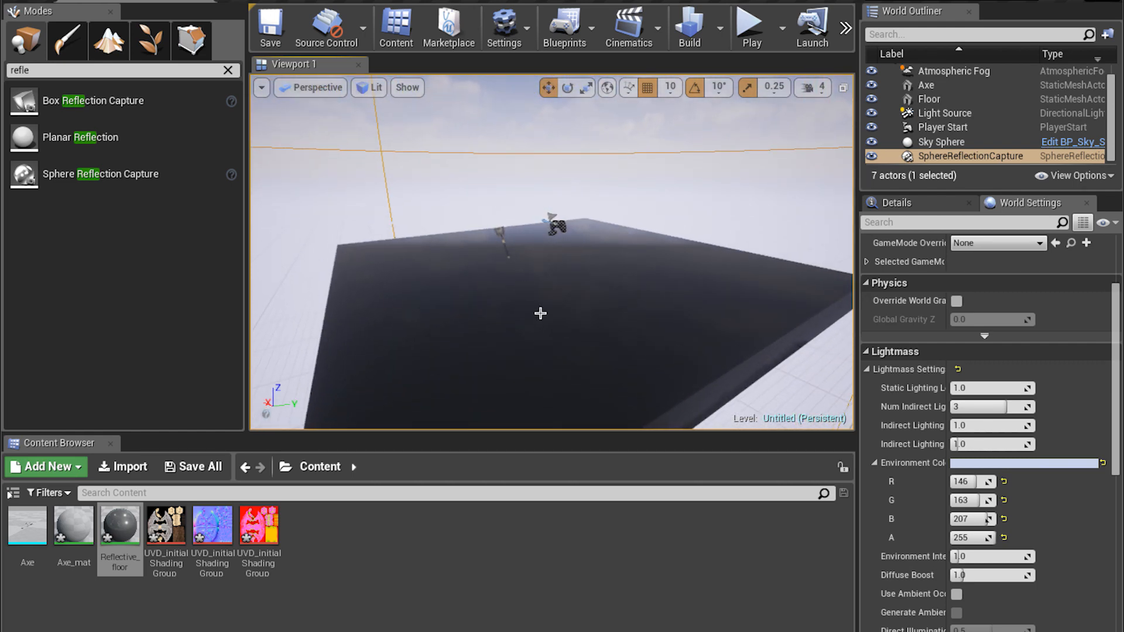
left_click(963, 141)
left_click(965, 156)
left_click(916, 203)
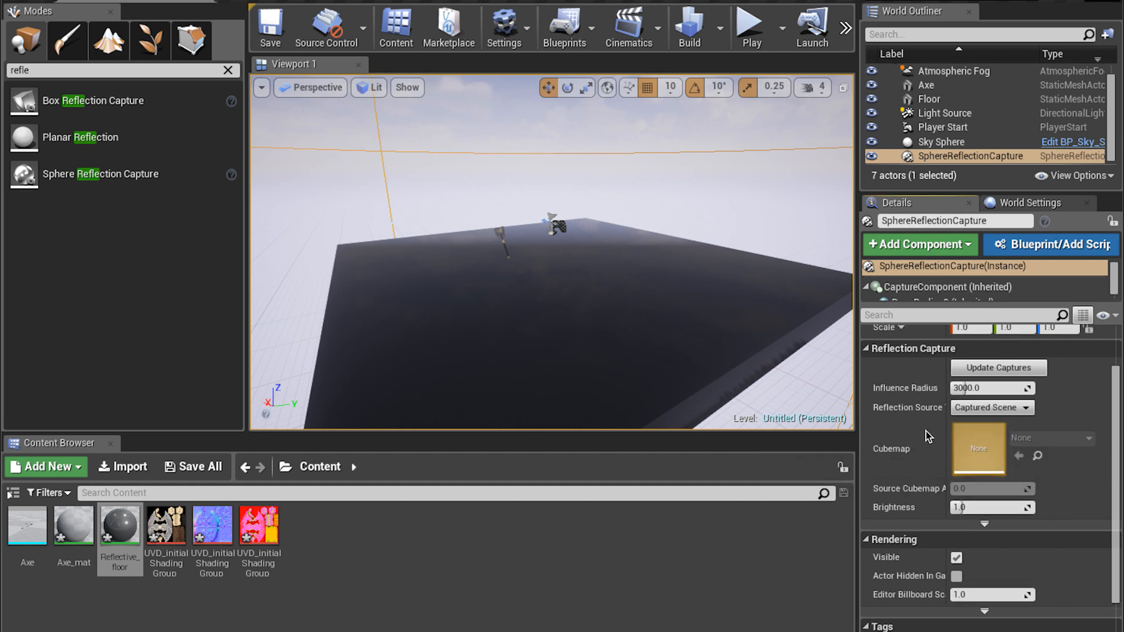
scroll(925, 431, "up", 1)
Step: Switch the sphere capture's Reflection Source to Specified Cubemap and back to Captured Scene
left_click(998, 419)
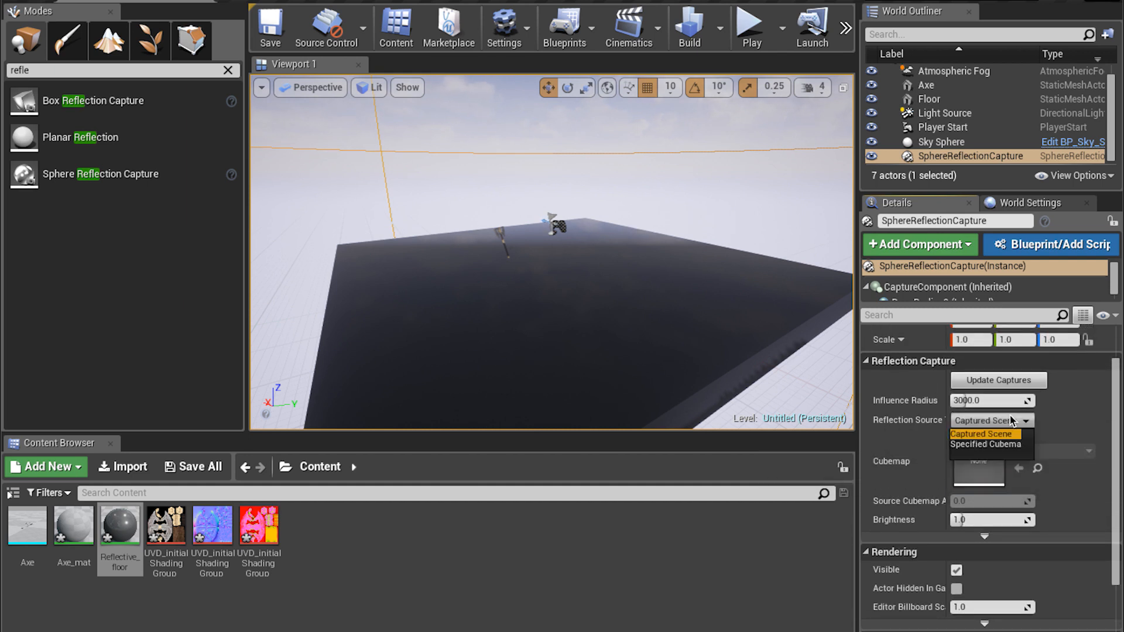
left_click(1013, 442)
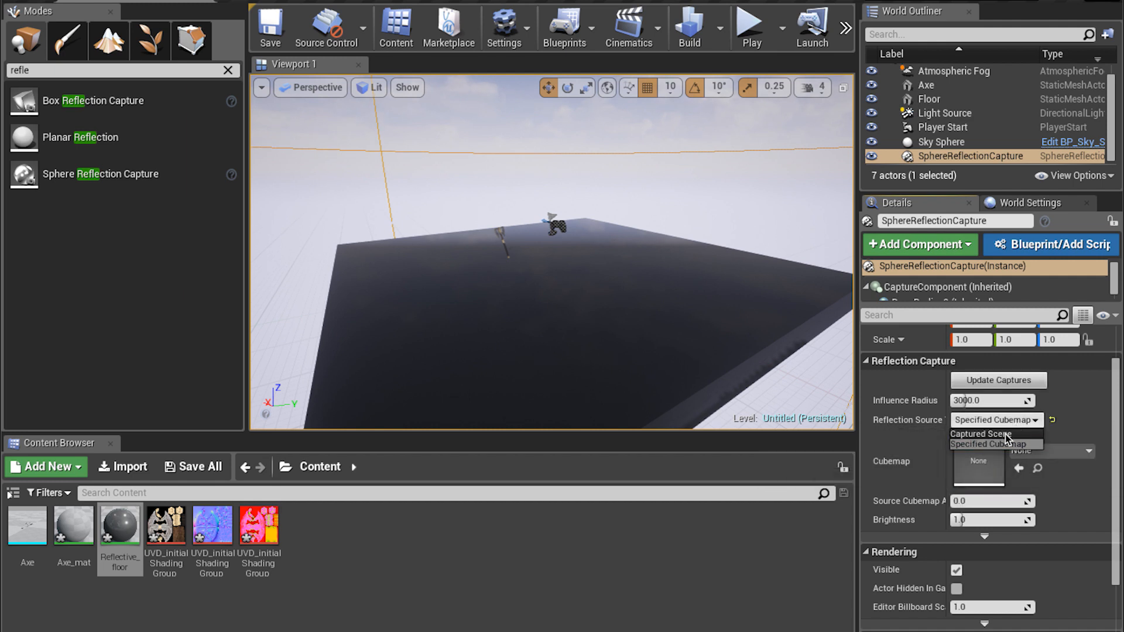
left_click(1003, 435)
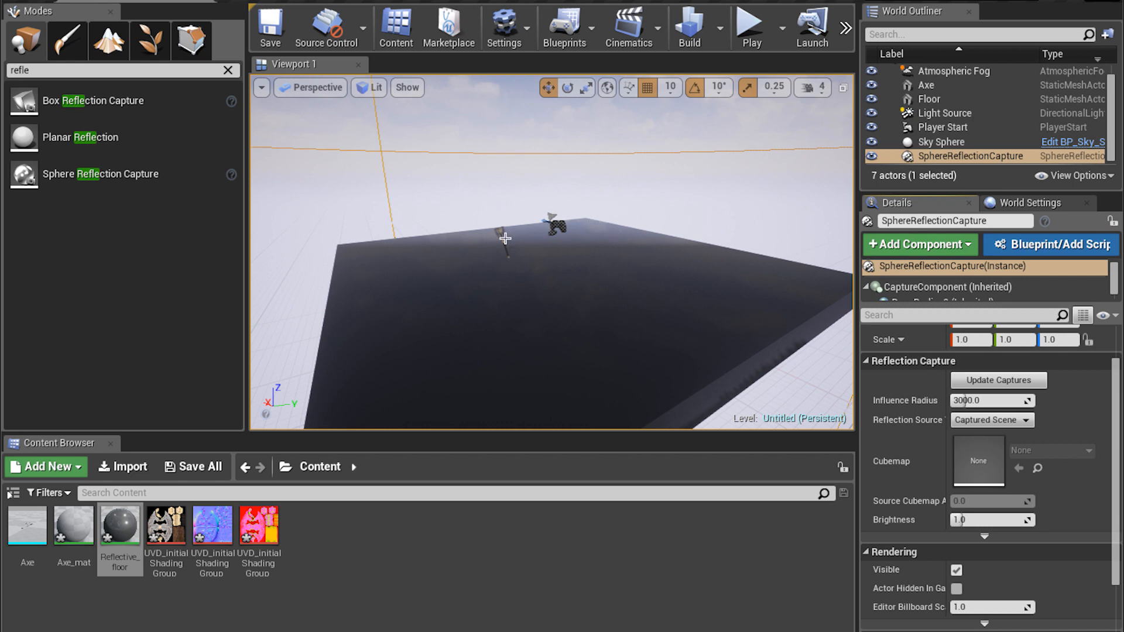
Step: Examine the axe up close and at full length, along with its reflection in the floor
left_click_drag(608, 241, 594, 206, "alt")
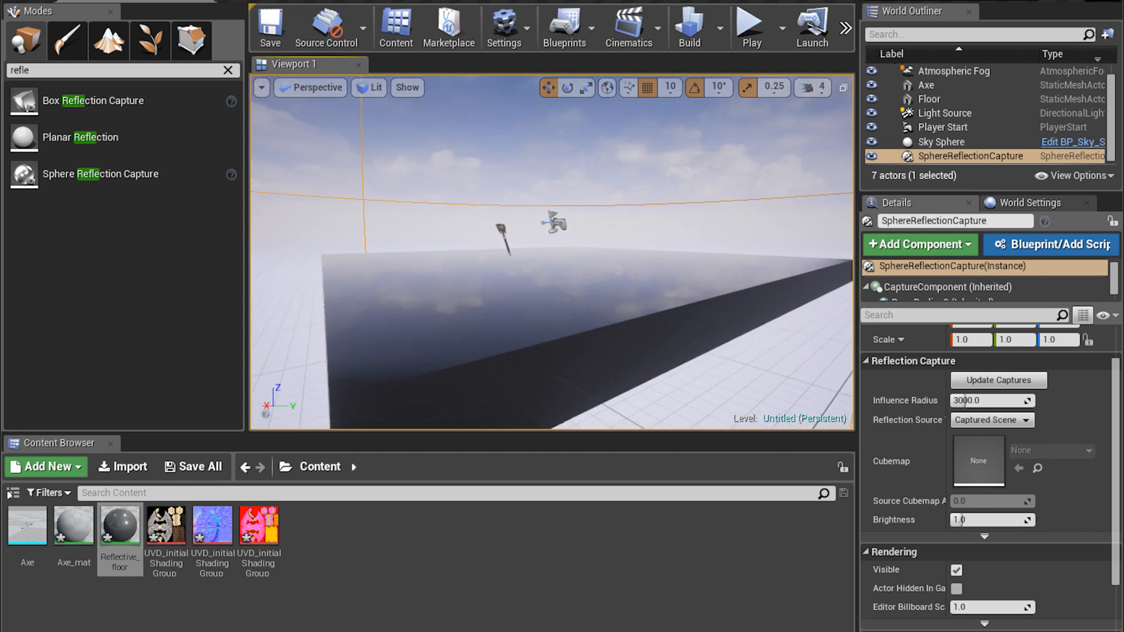
mouse_move(594, 206)
right_mouse_down()
mouse_move(632, 258)
mouse_move(592, 205)
right_mouse_up()
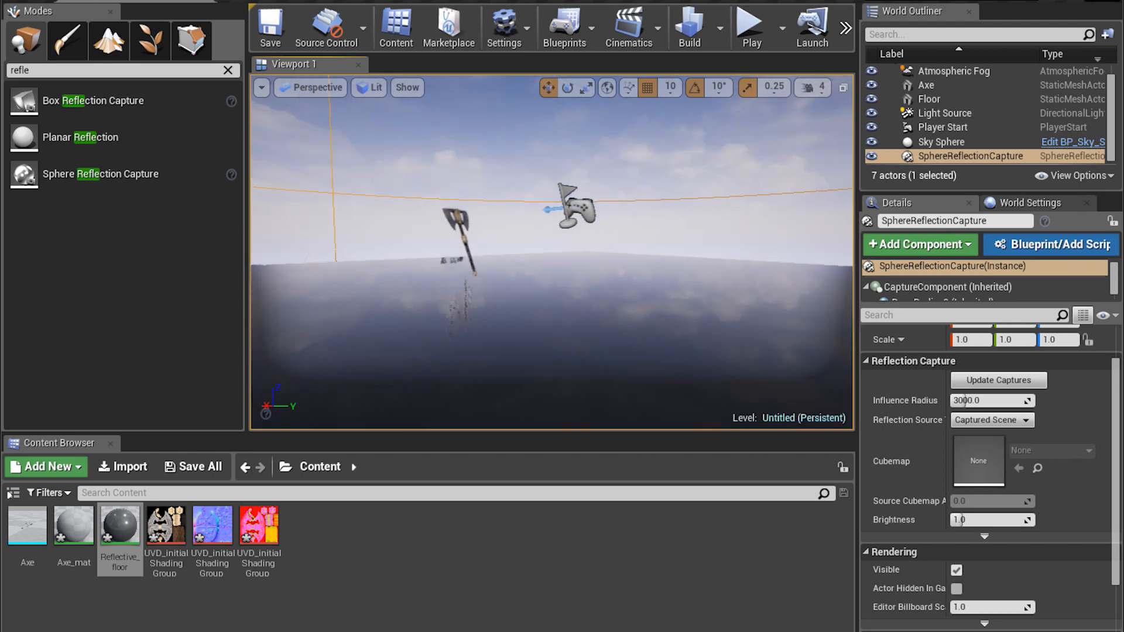
right_click_drag(445, 246, 415, 197)
left_click_drag(409, 209, 409, 164)
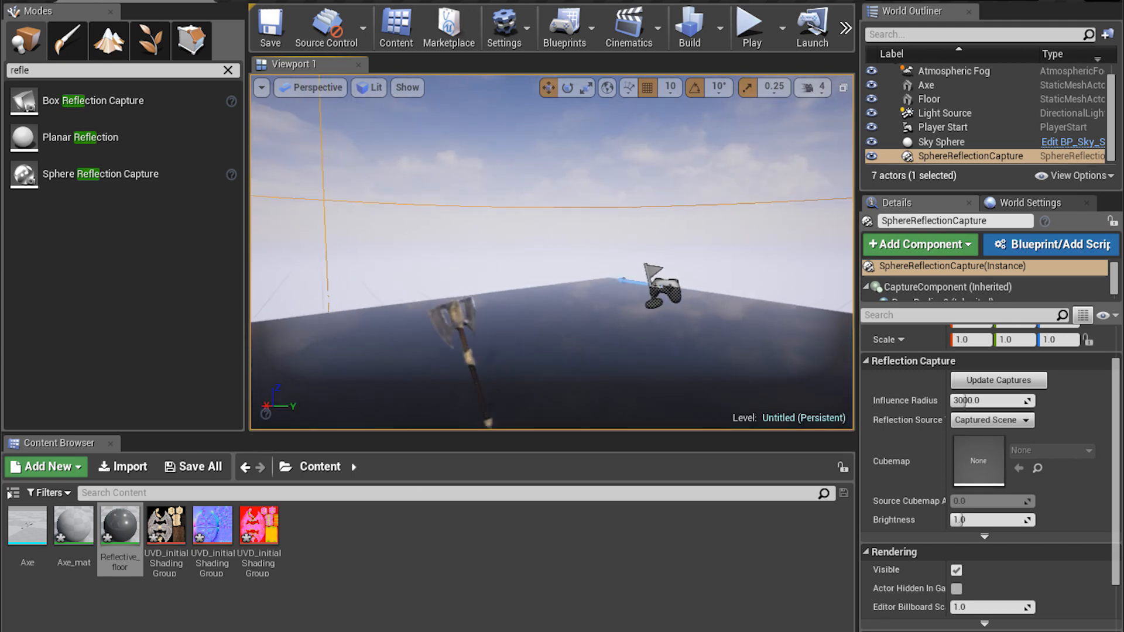
middle_click_drag(466, 287, 422, 322)
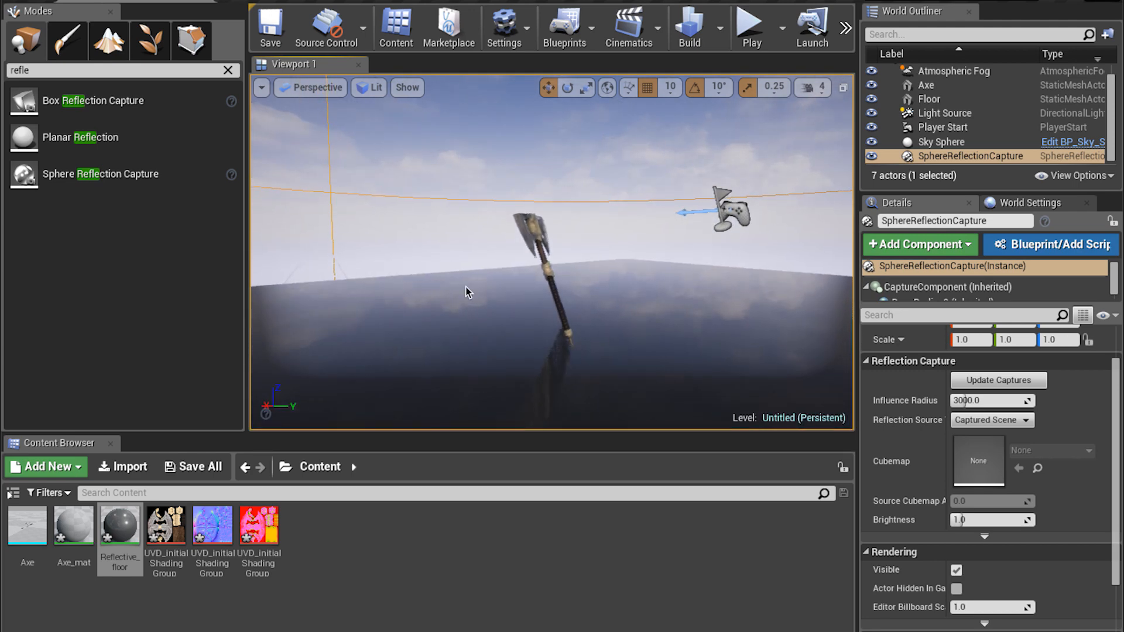
right_click_drag(466, 287, 618, 287, "alt")
left_click_drag(475, 231, 445, 268, "alt")
right_click_drag(445, 268, 492, 268, "alt")
middle_click_drag(492, 268, 410, 298)
right_click_drag(480, 236, 515, 236, "alt")
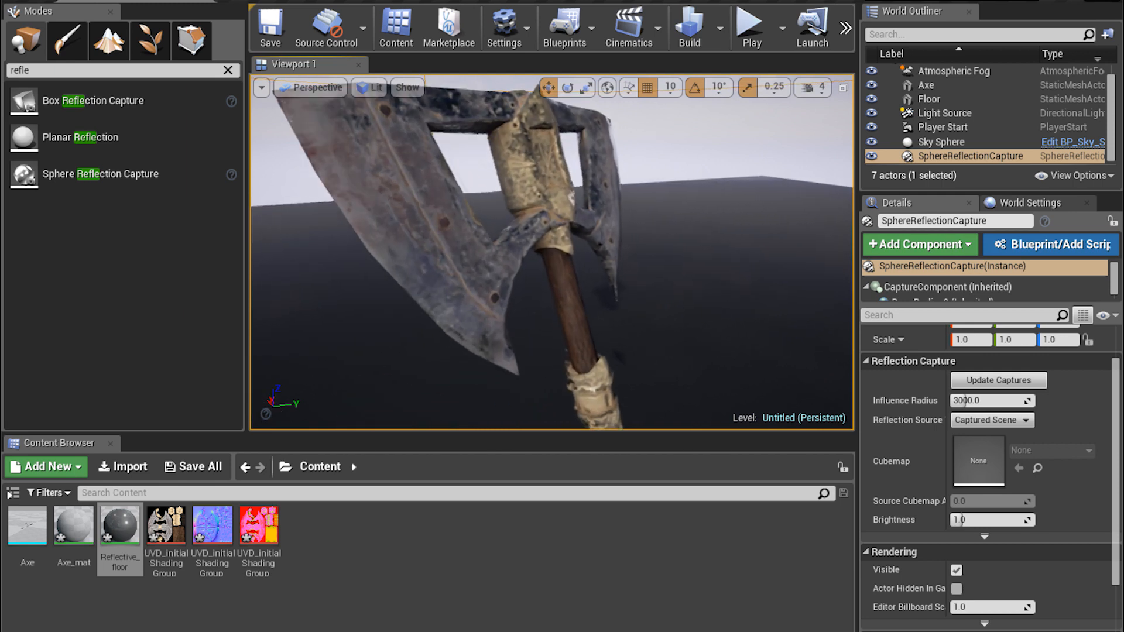
middle_click_drag(572, 197, 585, 181)
left_click_drag(571, 197, 544, 208, "alt")
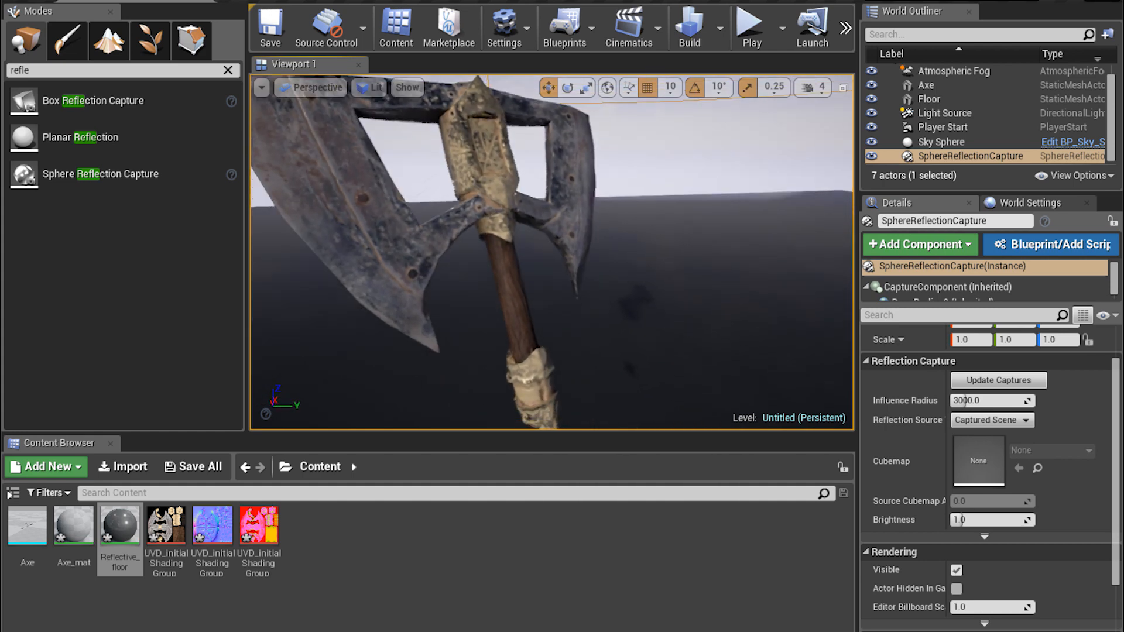
right_click_drag(545, 207, 510, 208, "alt")
left_click_drag(545, 208, 550, 182, "alt")
middle_click_drag(480, 233, 465, 202, "alt")
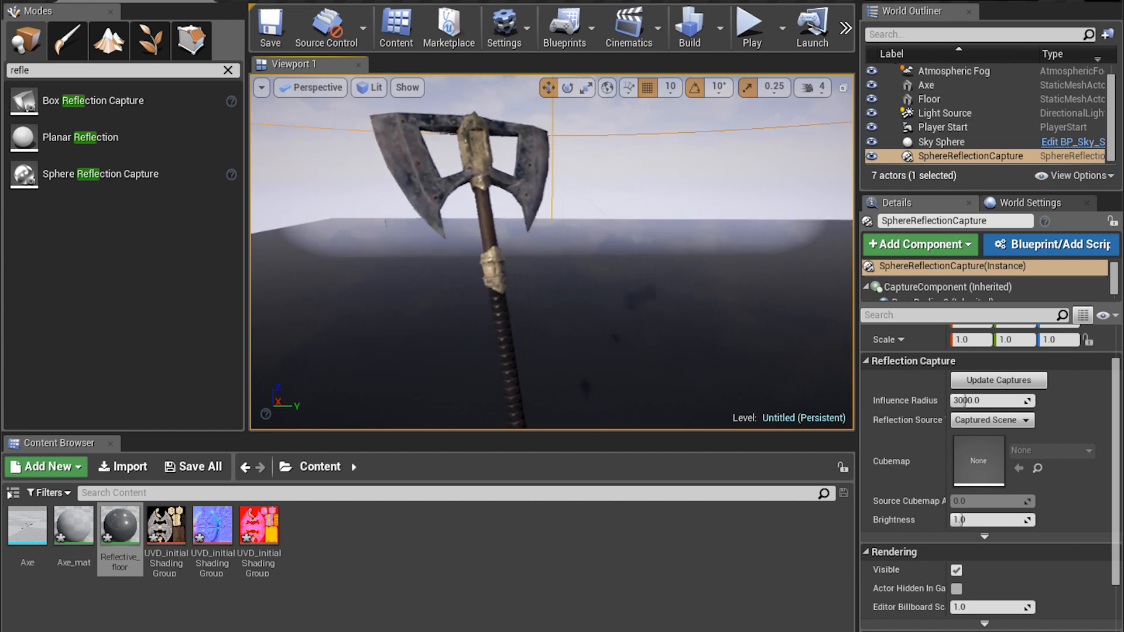
right_click_drag(479, 232, 427, 233, "alt")
mouse_move(479, 232)
middle_mouse_down("alt")
mouse_move(479, 261)
mouse_move(480, 213)
middle_mouse_up("alt")
right_click_drag(479, 233, 497, 232, "alt")
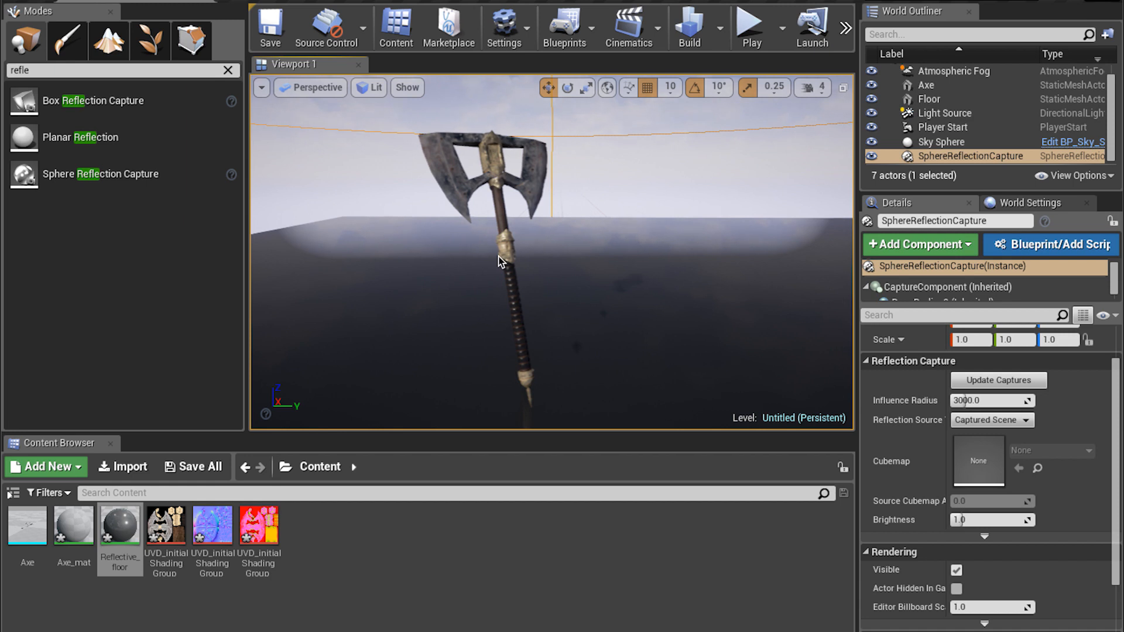
Step: Delete the reflective Floor mesh from the level
left_click(633, 250)
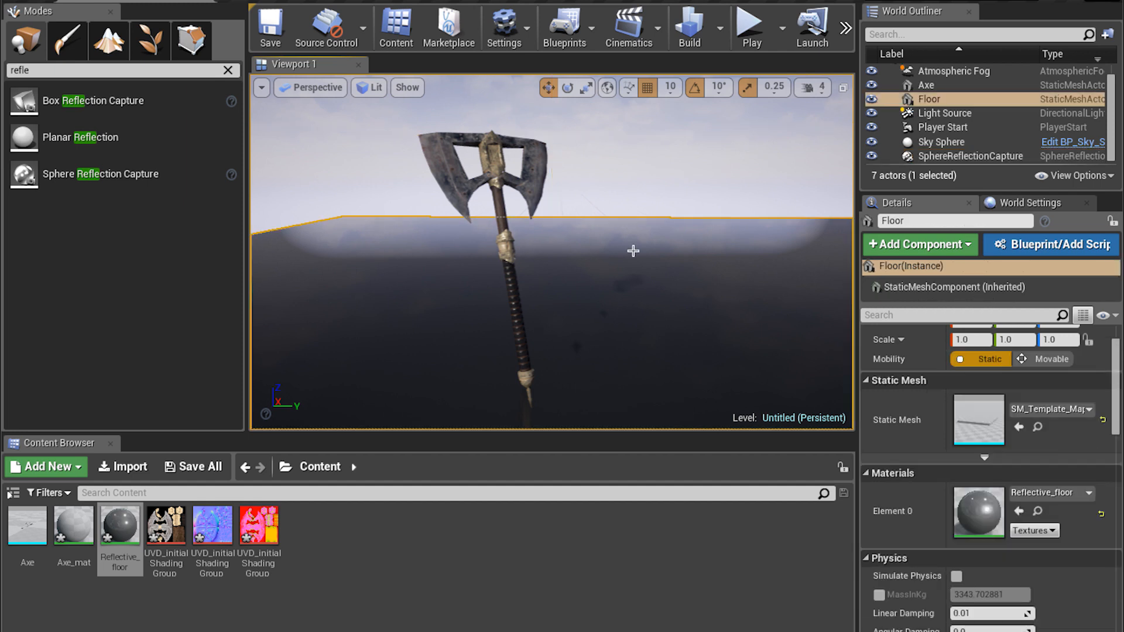
key("Delete")
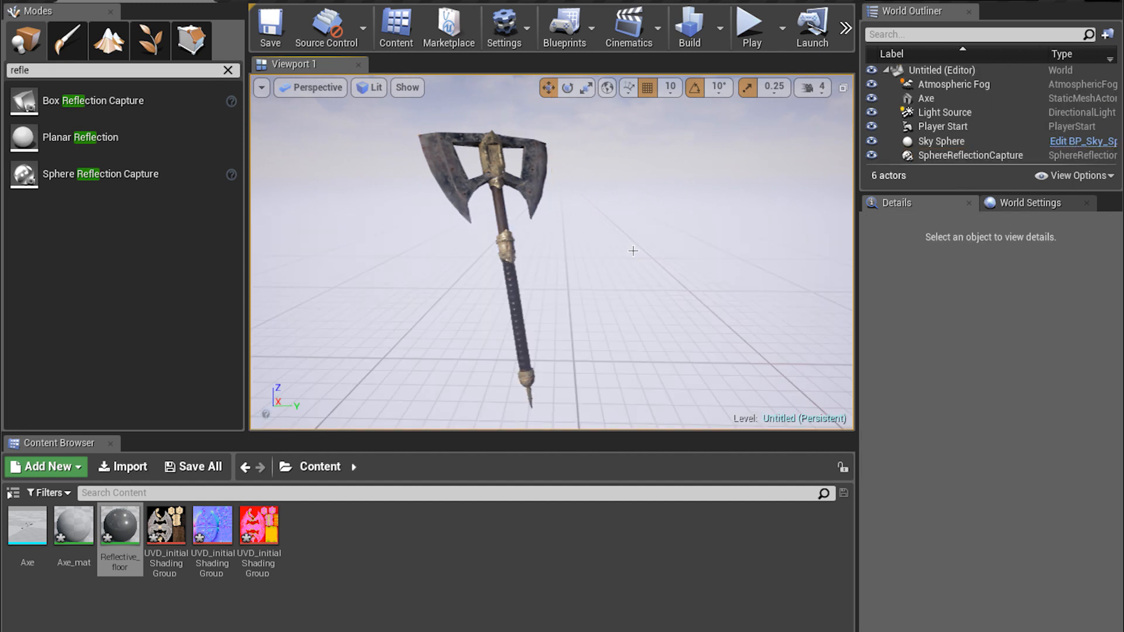